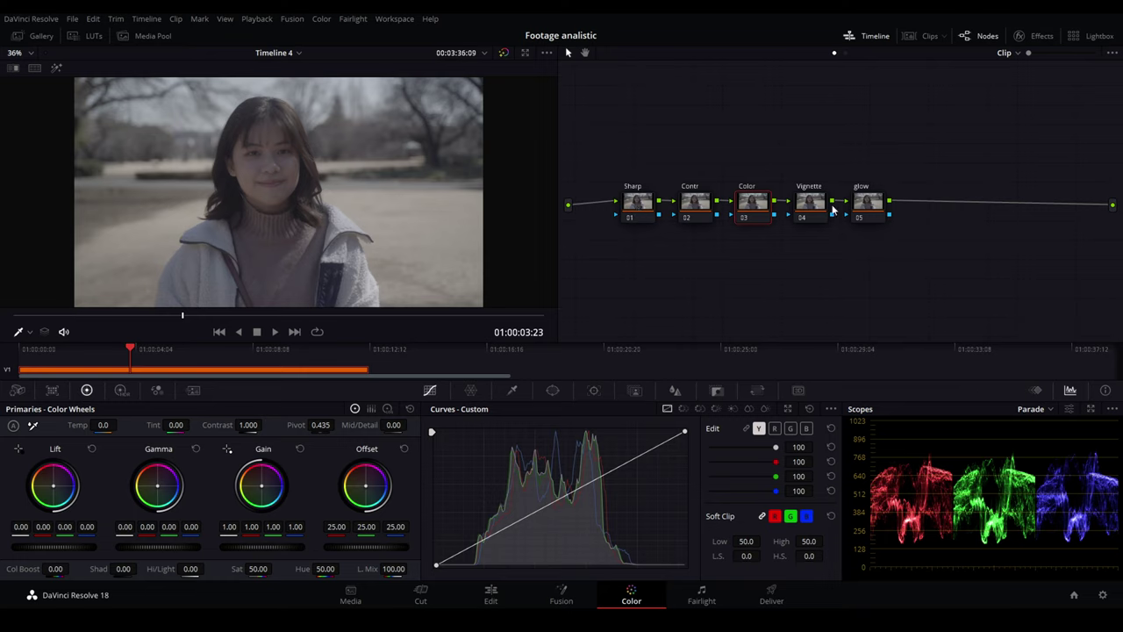
# Load the JK LUT Japanese Tone S-LOG2 (-1 Contrast) LUT onto node 03 Color.
pyautogui.rightClick(752, 212)
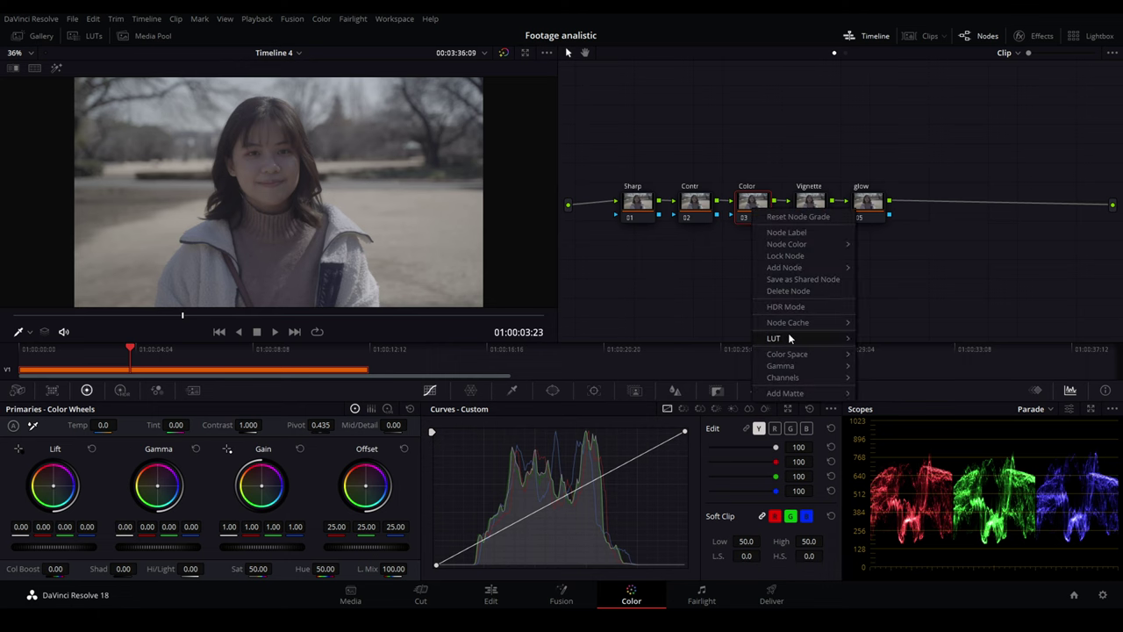
pyautogui.moveTo(789, 337)
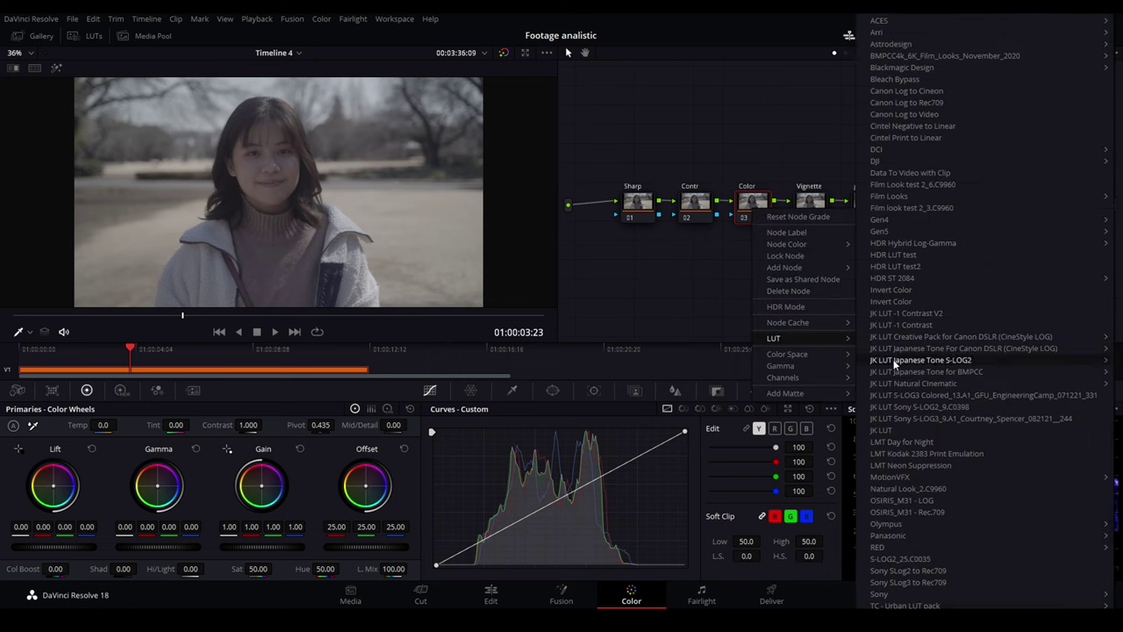
pyautogui.moveTo(888, 360)
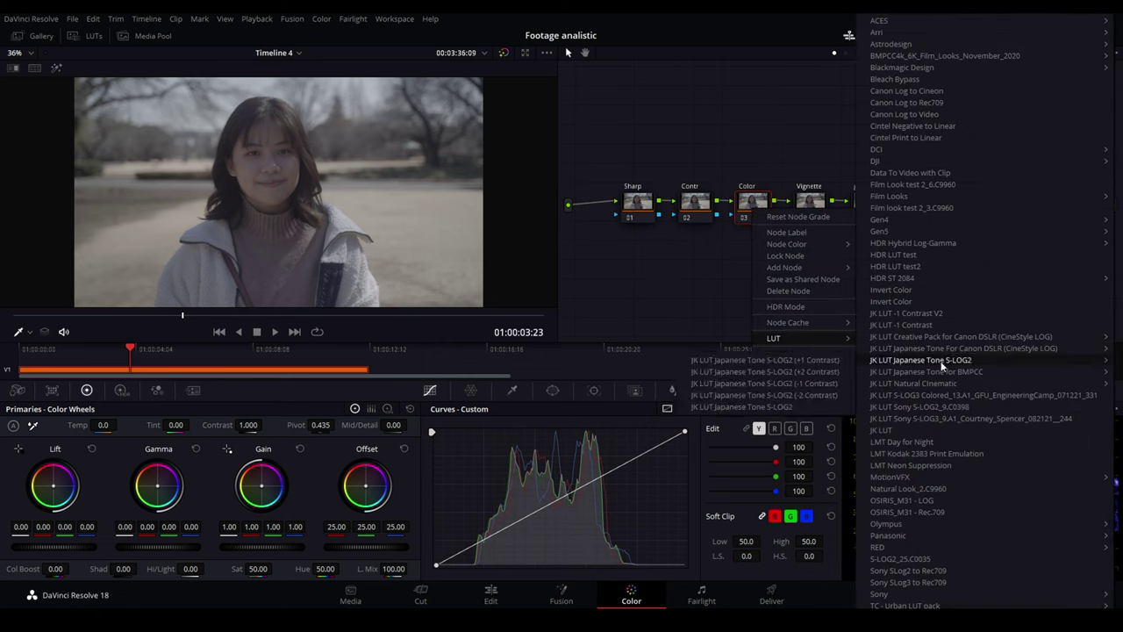
pyautogui.click(784, 383)
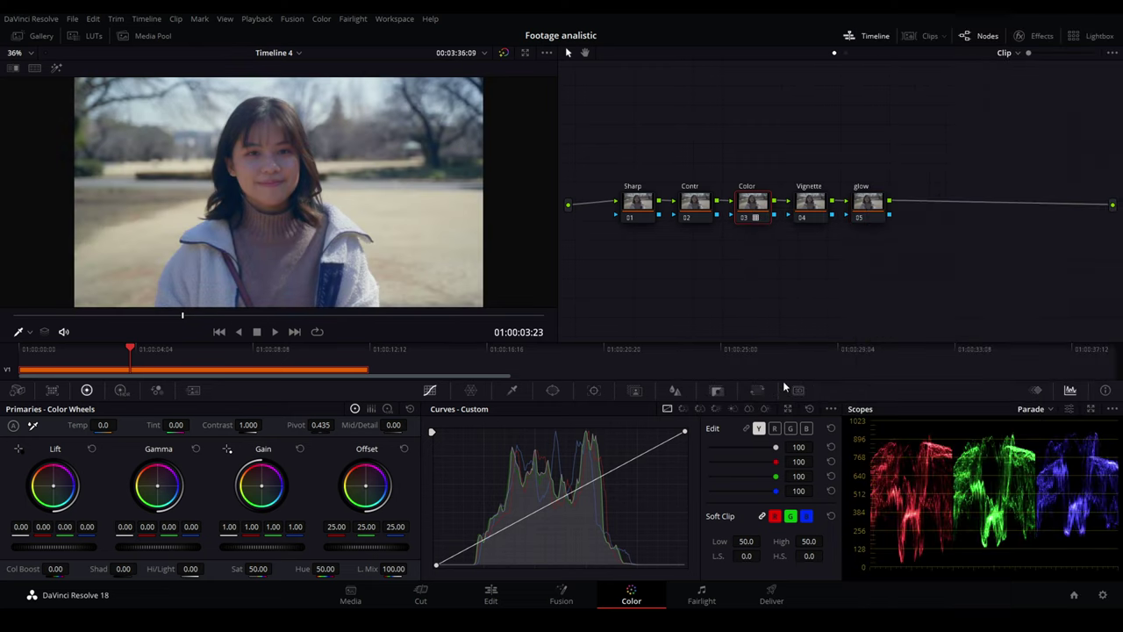
# On the Contr node, set contrast to 1.146, gamma 0.03 and gain 1.12, and save the project.
pyautogui.click(687, 211)
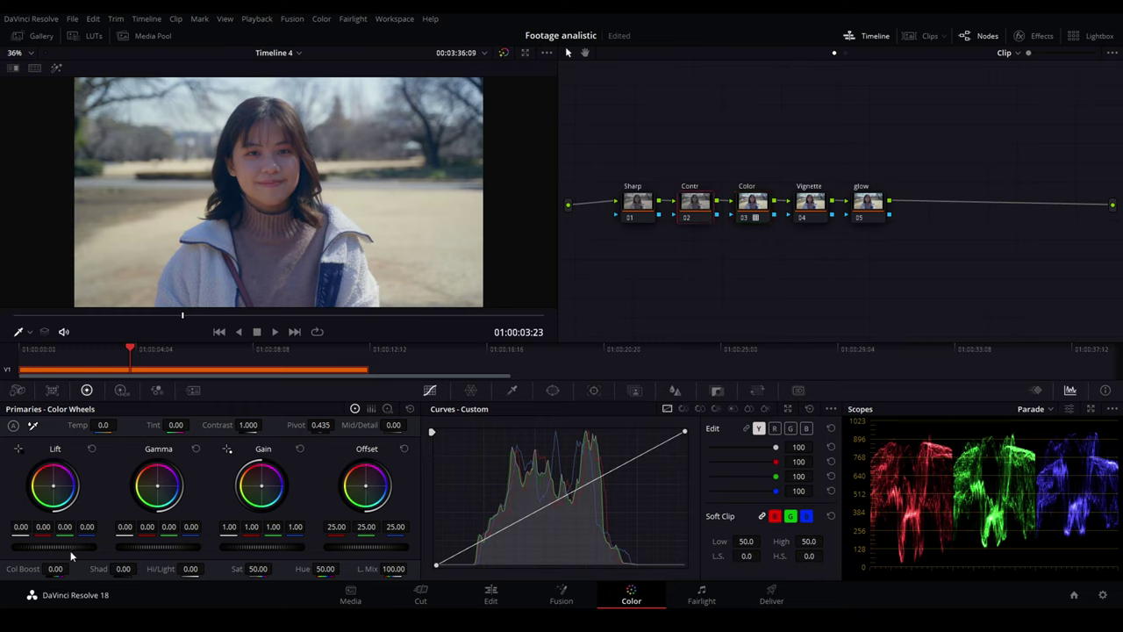
pyautogui.moveTo(56, 546); pyautogui.dragTo(46, 545)
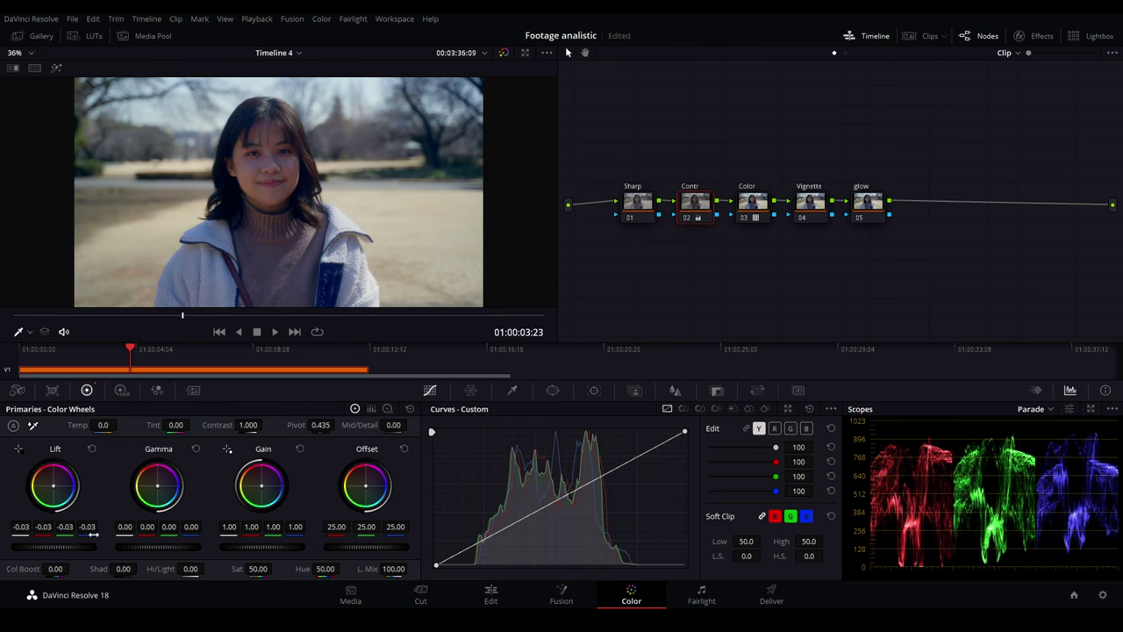
pyautogui.hotkey('ctrl', 'z')
pyautogui.moveTo(248, 425); pyautogui.dragTo(261, 425)
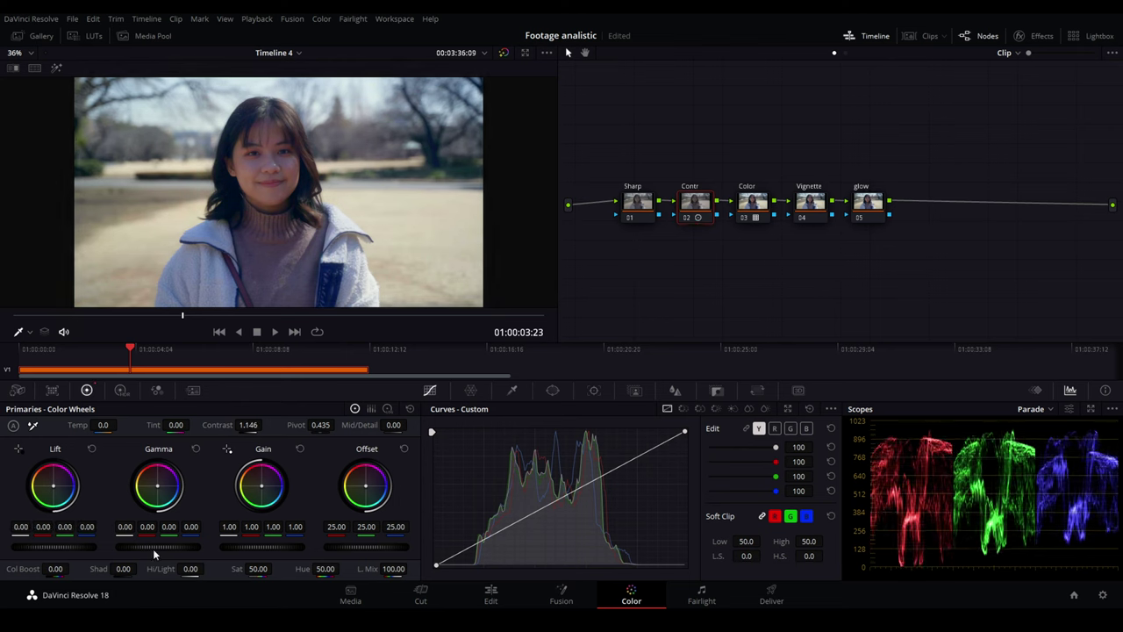
pyautogui.moveTo(157, 546); pyautogui.dragTo(168, 546)
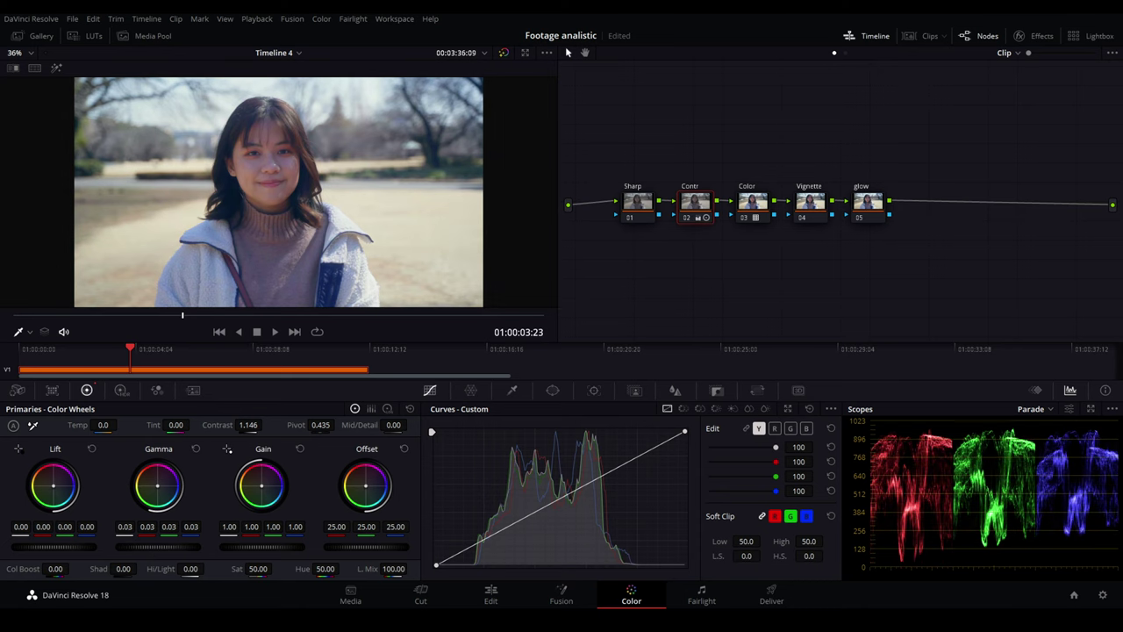
pyautogui.moveTo(262, 546); pyautogui.dragTo(282, 546)
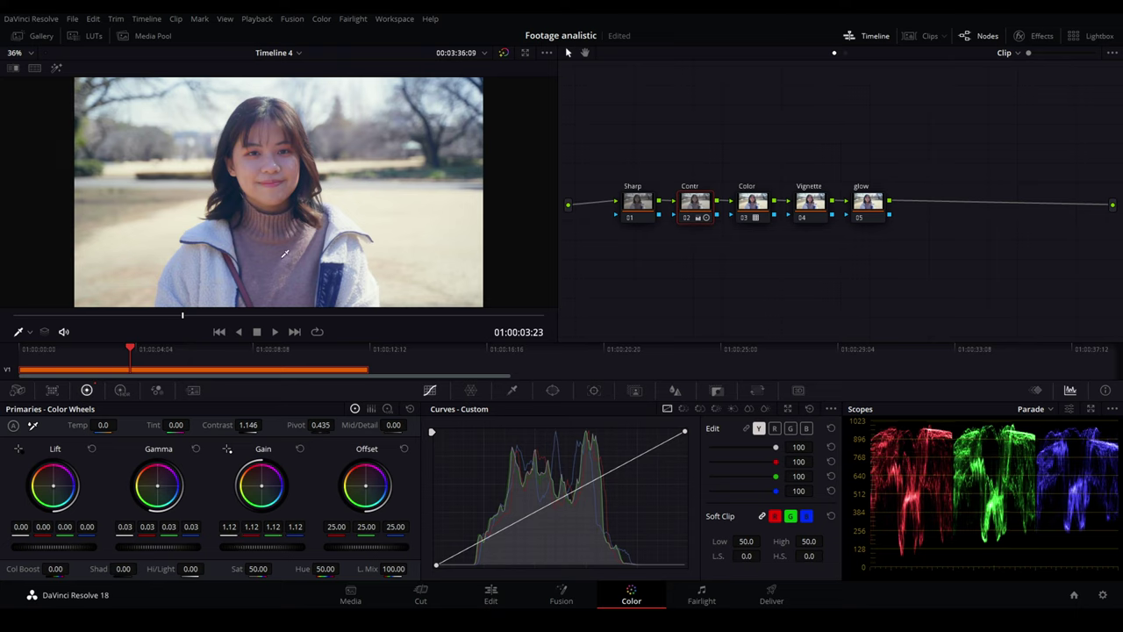
pyautogui.hotkey('ctrl', 's')
# Try the log shadow wheel, then lower Lift to -0.03 and raise Offset to 26.80.
pyautogui.click(387, 410)
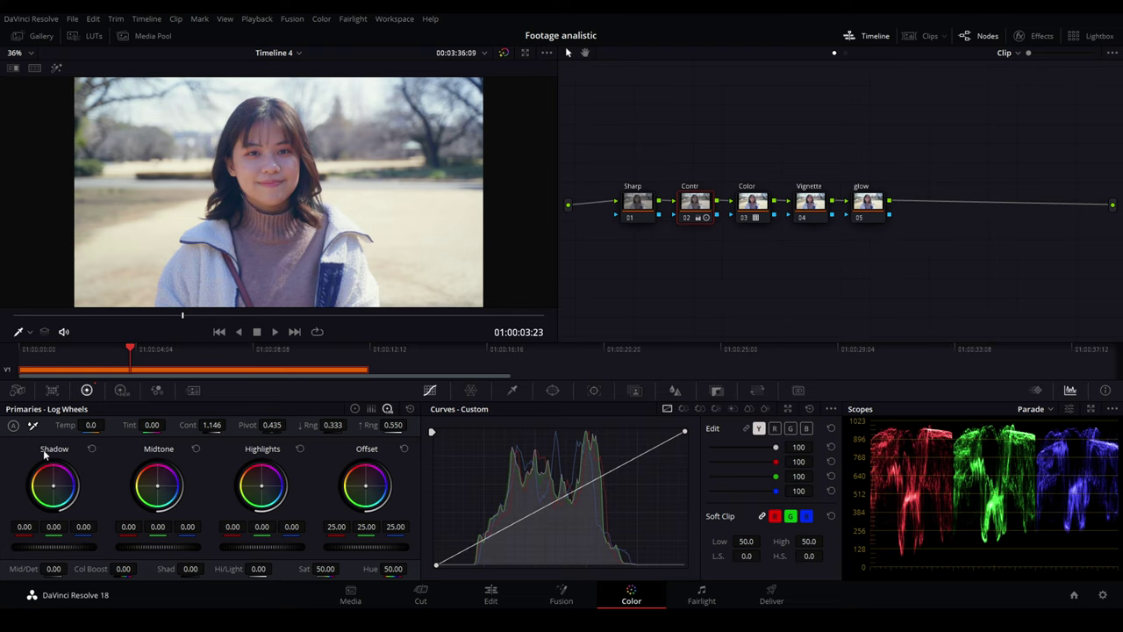
pyautogui.moveTo(76, 548); pyautogui.dragTo(65, 549)
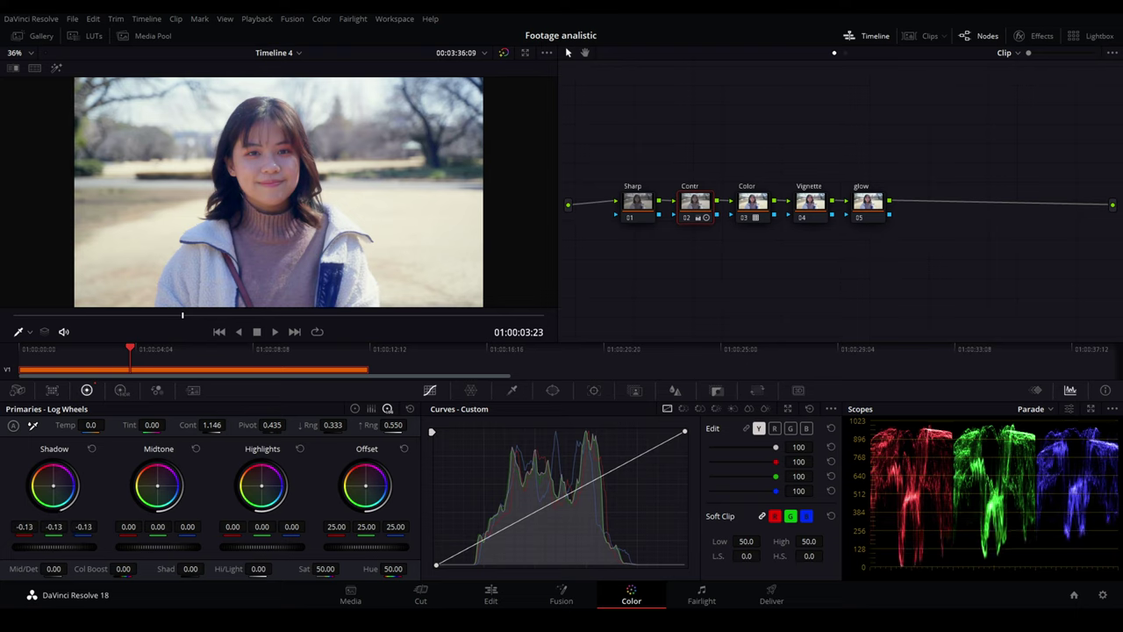
pyautogui.moveTo(65, 549); pyautogui.dragTo(75, 548)
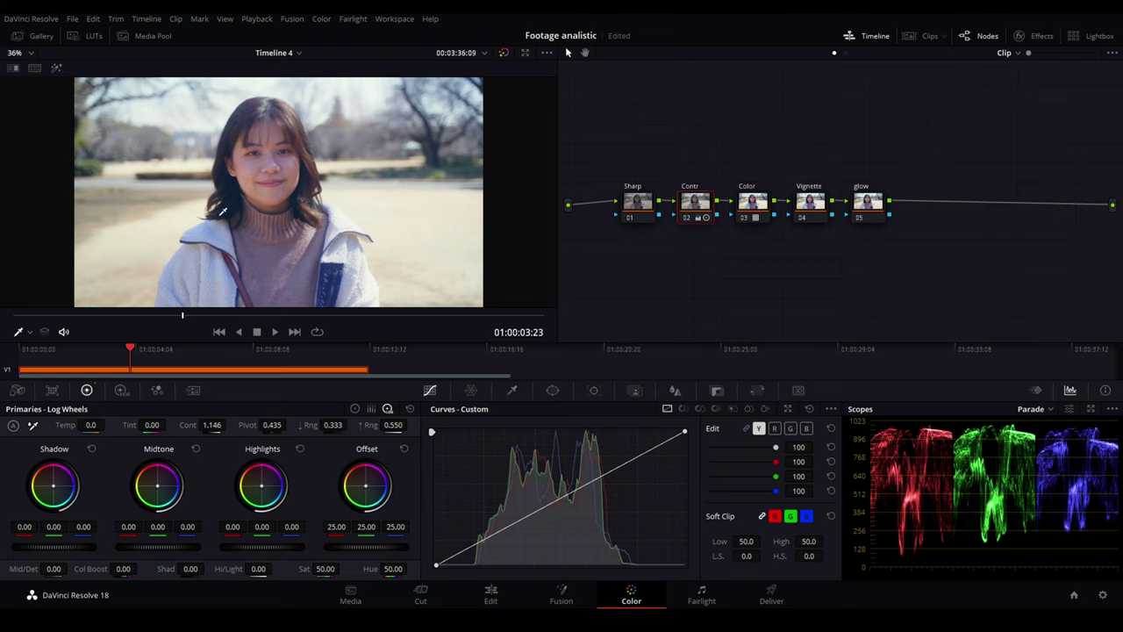
pyautogui.click(356, 410)
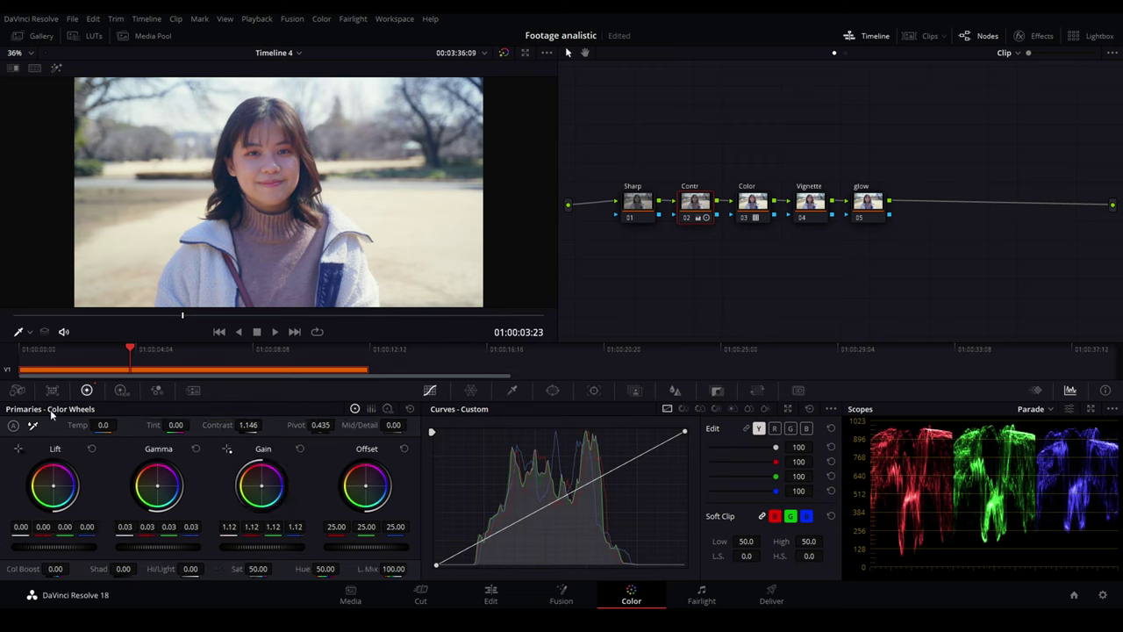
pyautogui.moveTo(88, 548); pyautogui.dragTo(71, 548)
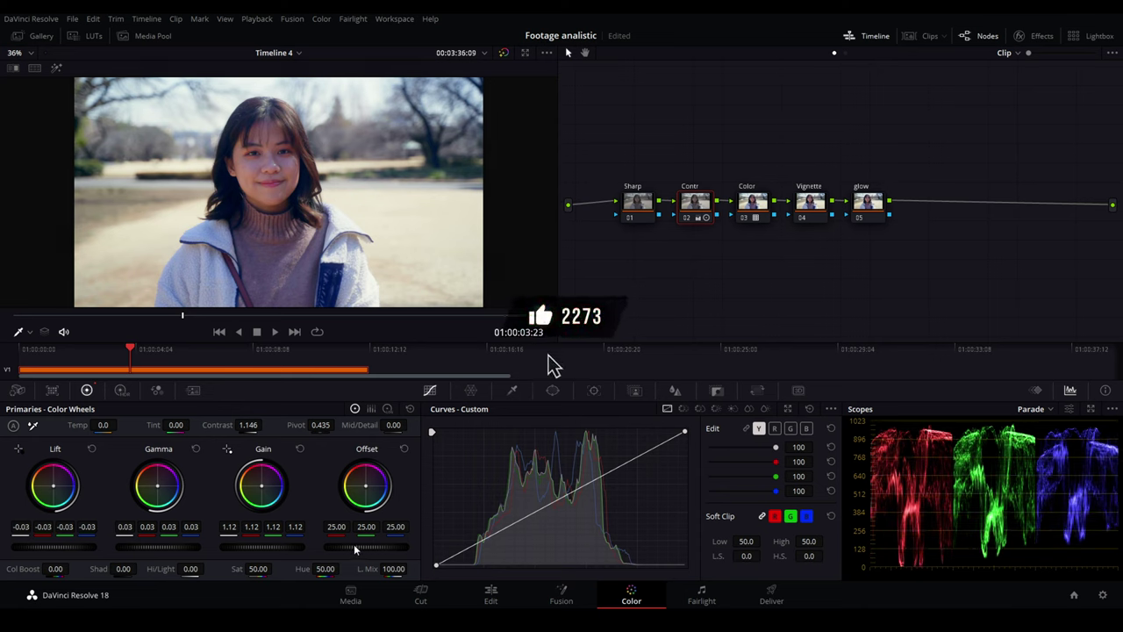
pyautogui.moveTo(356, 549); pyautogui.dragTo(379, 548)
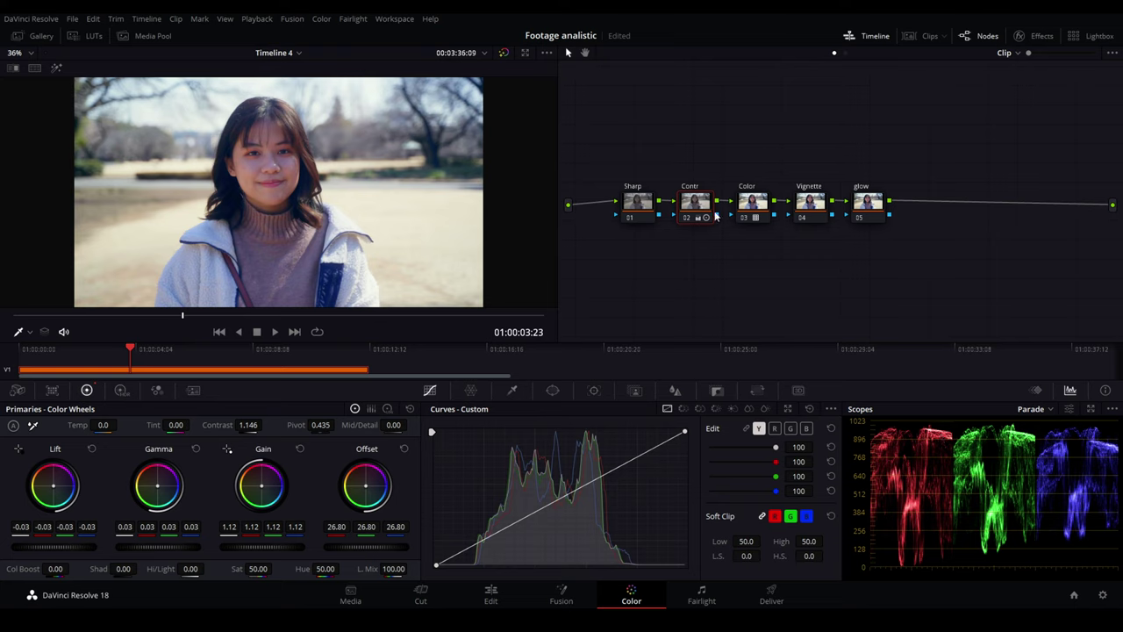
# Lower the Sharp node's linked Blur radius to 0.47 to sharpen the park clip slightly.
pyautogui.click(641, 204)
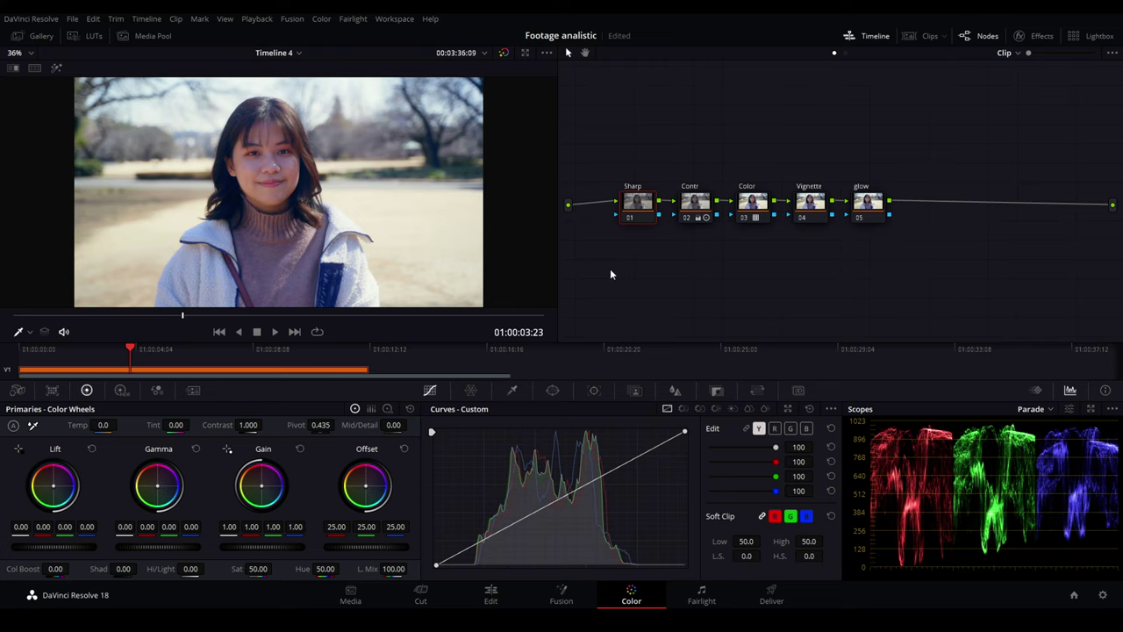
pyautogui.click(675, 391)
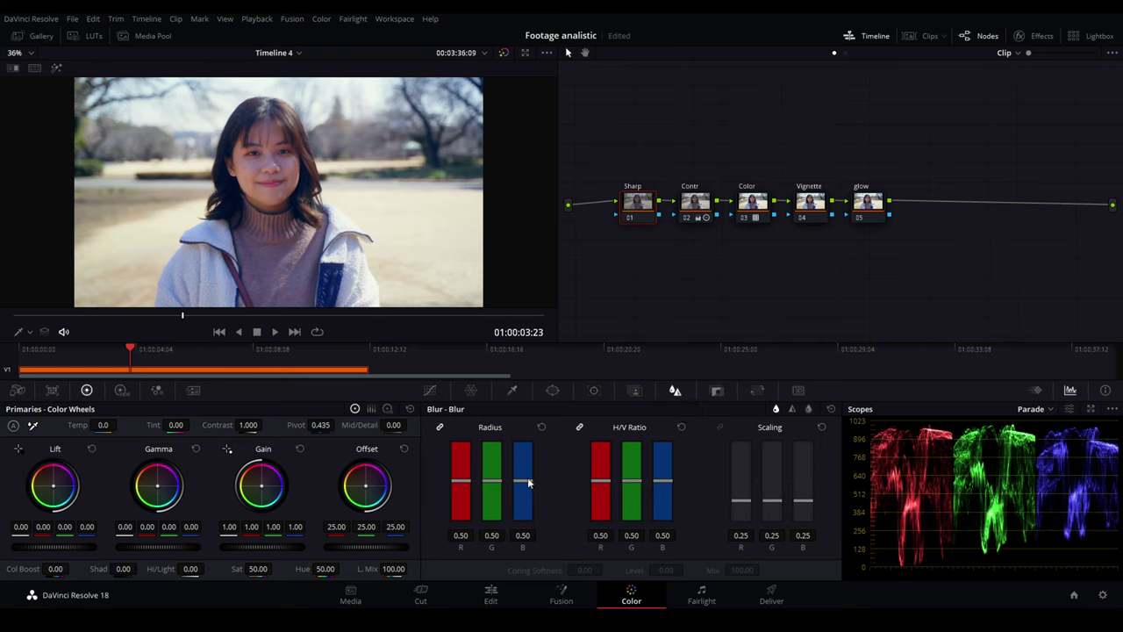
pyautogui.moveTo(526, 481); pyautogui.dragTo(524, 487)
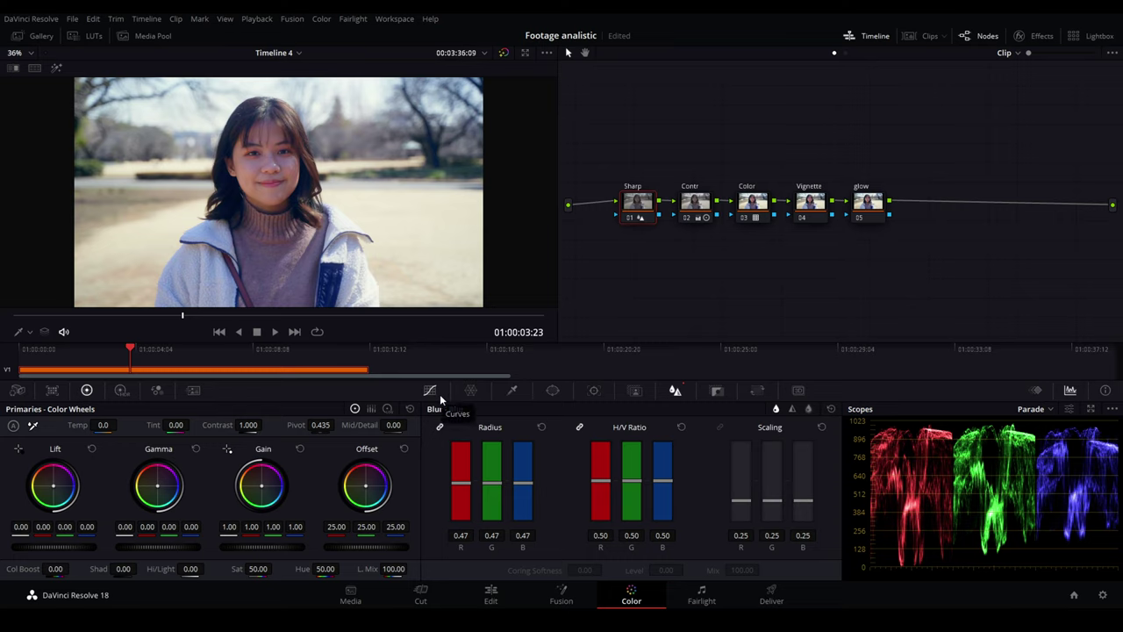
pyautogui.click(430, 391)
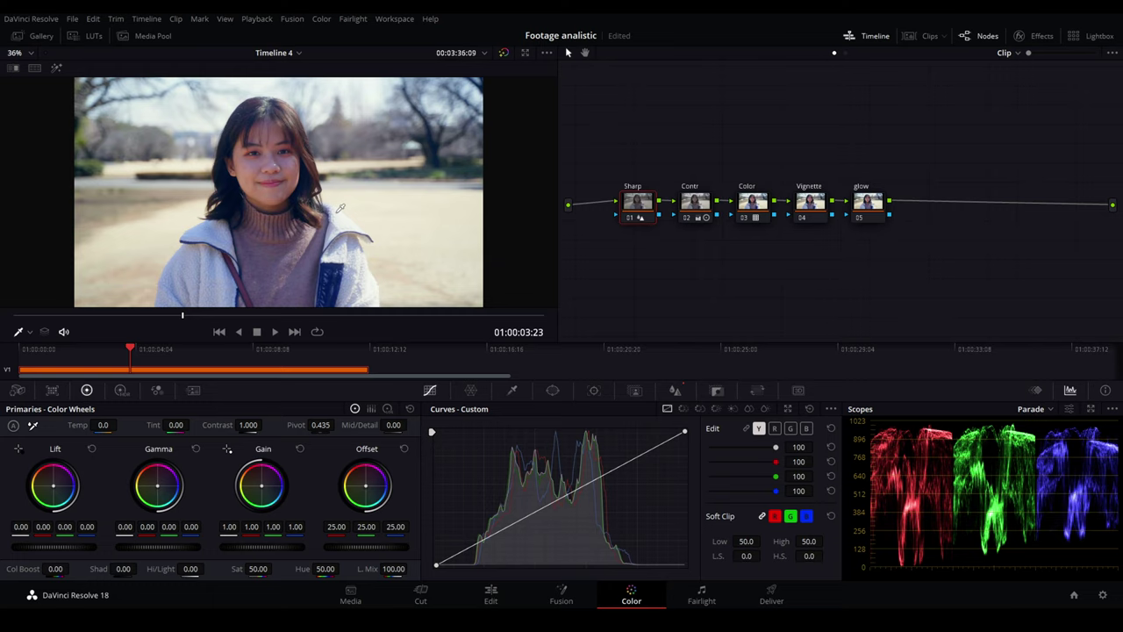
# Save the project with the LUT, Contr and Sharp adjustments in place.
pyautogui.hotkey('ctrl', 's')
# Set Col Boost to 5.00 on the Color node.
pyautogui.click(753, 205)
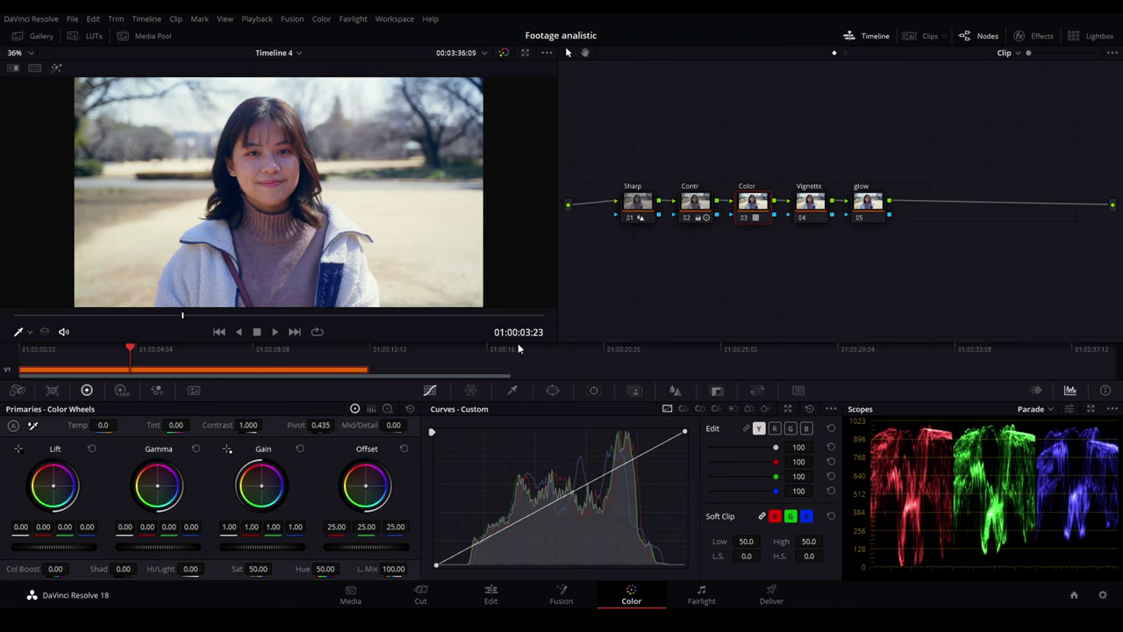
pyautogui.click(56, 568)
pyautogui.write('5')
pyautogui.press('Return')
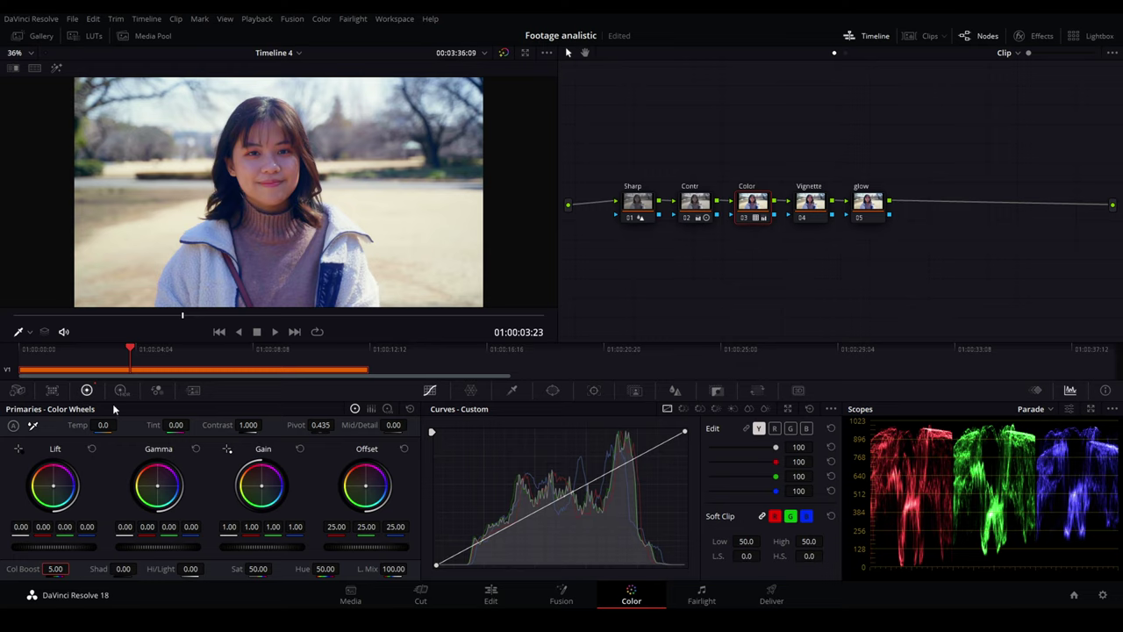
pyautogui.click(100, 462)
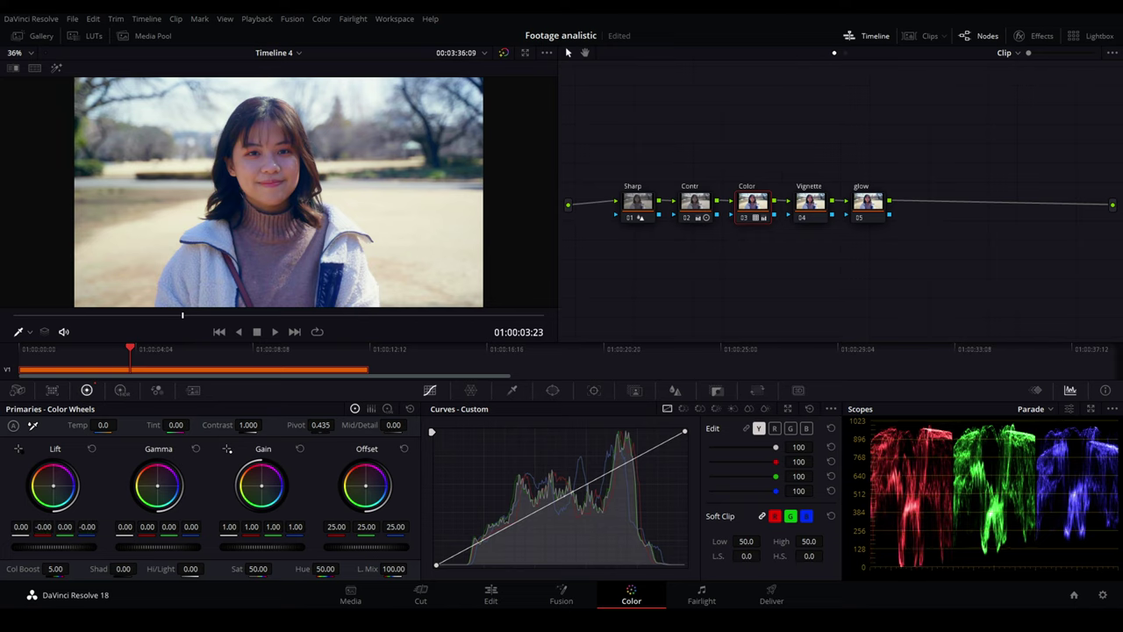
# Shift the lift, gamma, gain and offset wheels warmer and raise saturation to 56.40.
pyautogui.moveTo(53, 486); pyautogui.dragTo(54, 487)
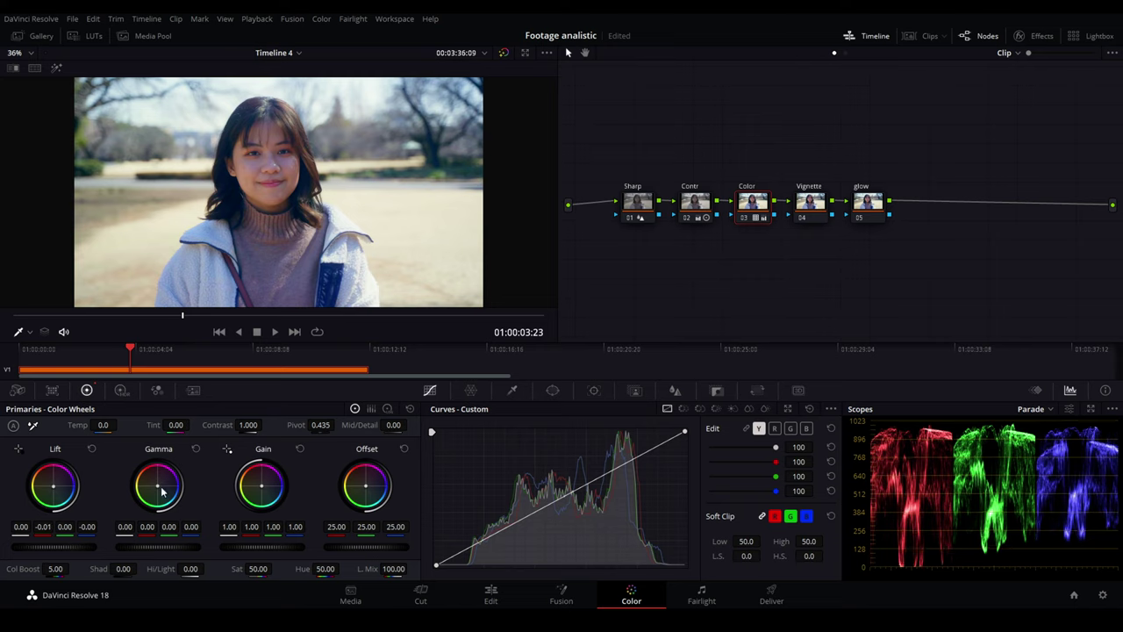
pyautogui.moveTo(160, 491); pyautogui.dragTo(160, 493)
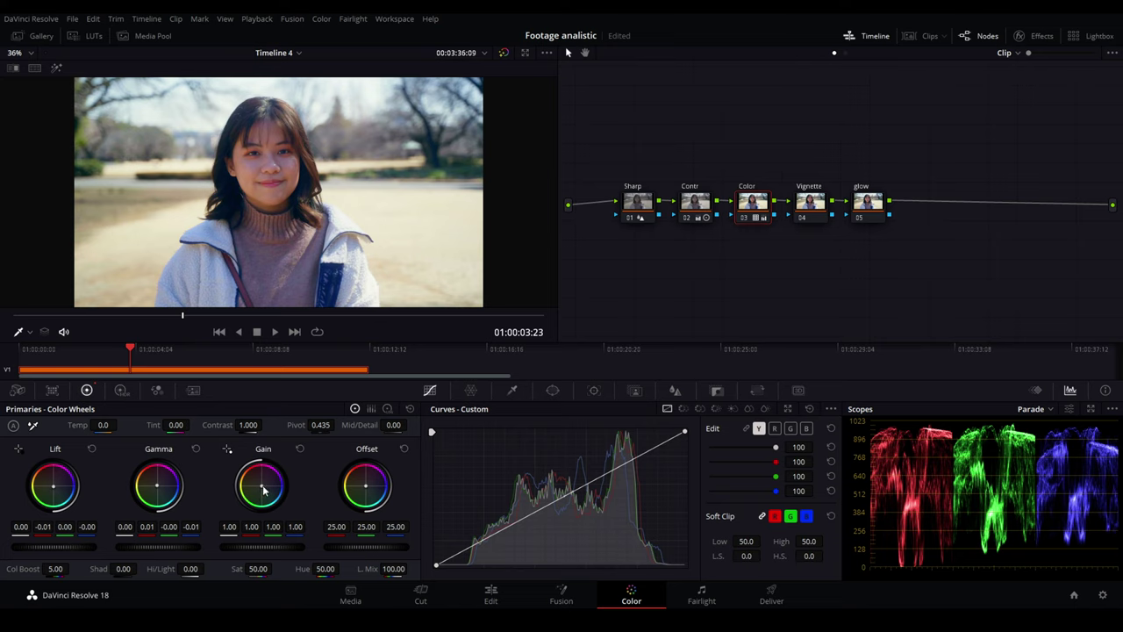
pyautogui.moveTo(261, 486); pyautogui.dragTo(262, 488)
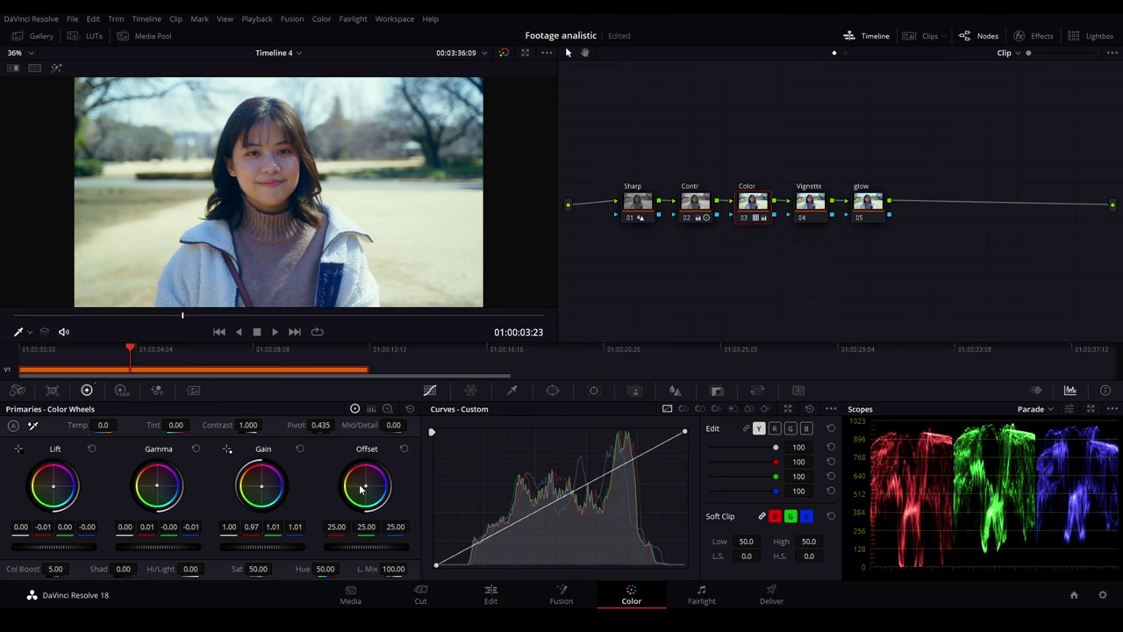
pyautogui.moveTo(365, 486); pyautogui.dragTo(365, 481)
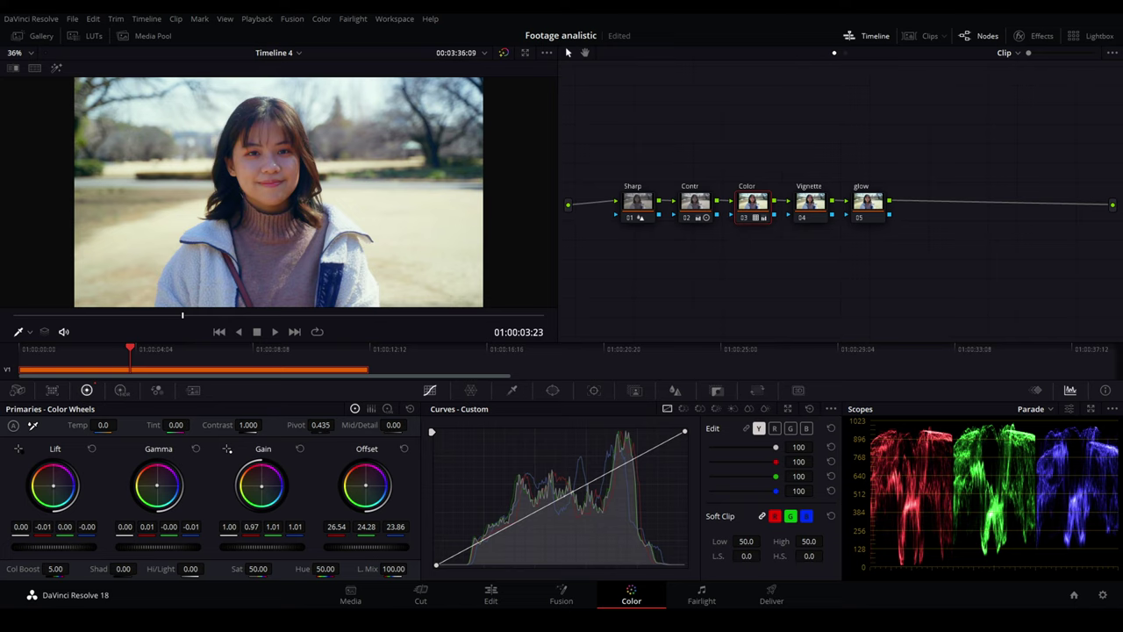
pyautogui.moveTo(365, 481); pyautogui.dragTo(368, 490)
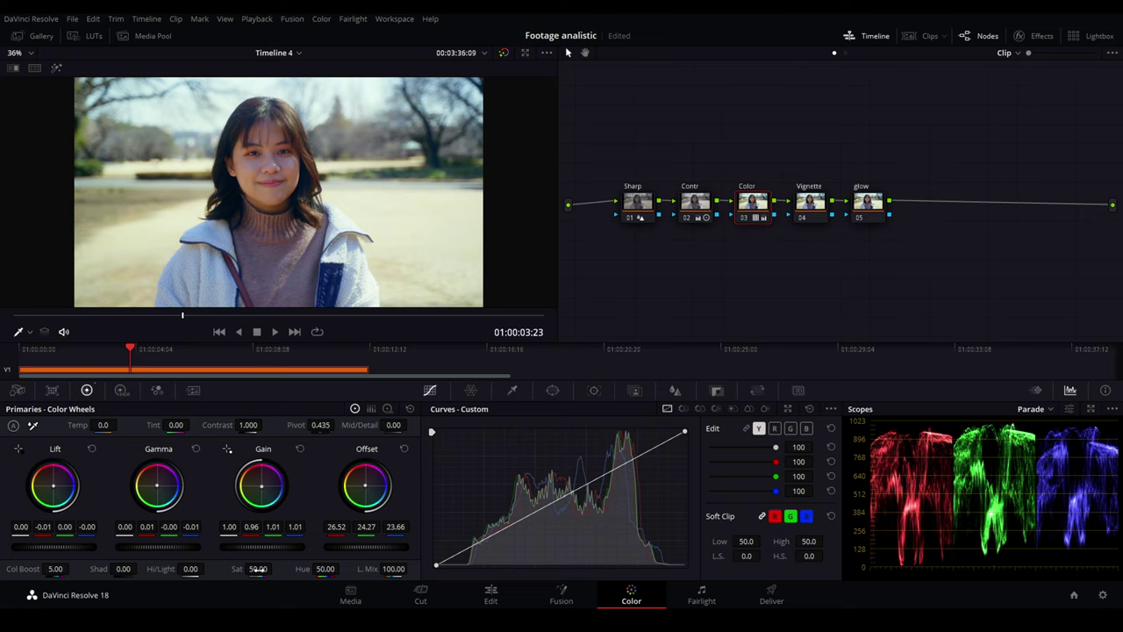
pyautogui.moveTo(275, 569); pyautogui.dragTo(271, 573)
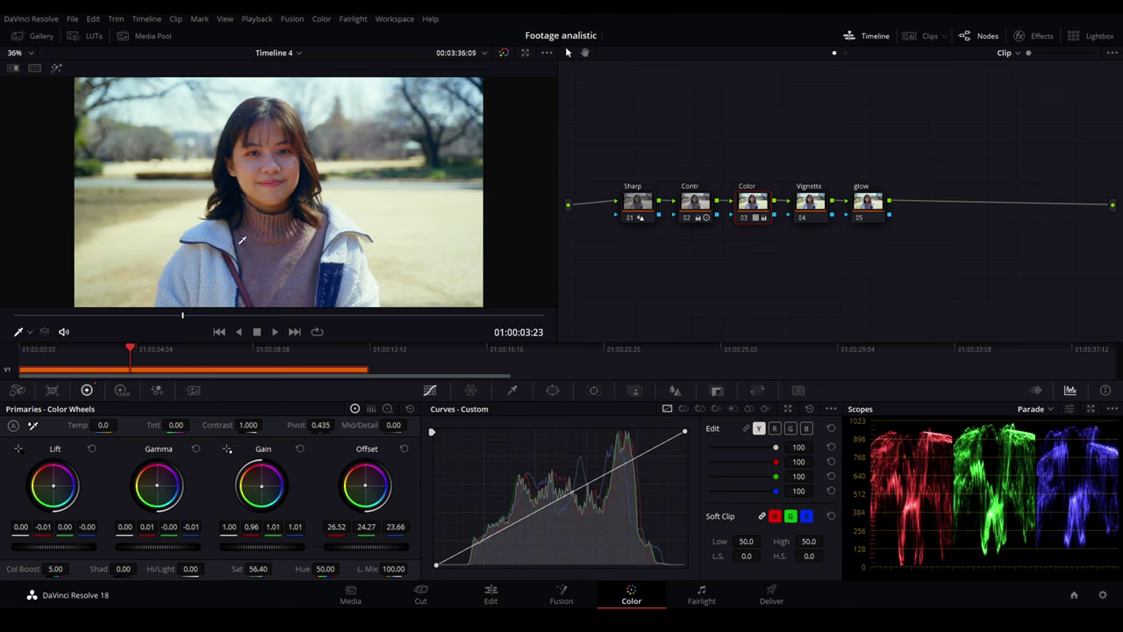
pyautogui.click(387, 409)
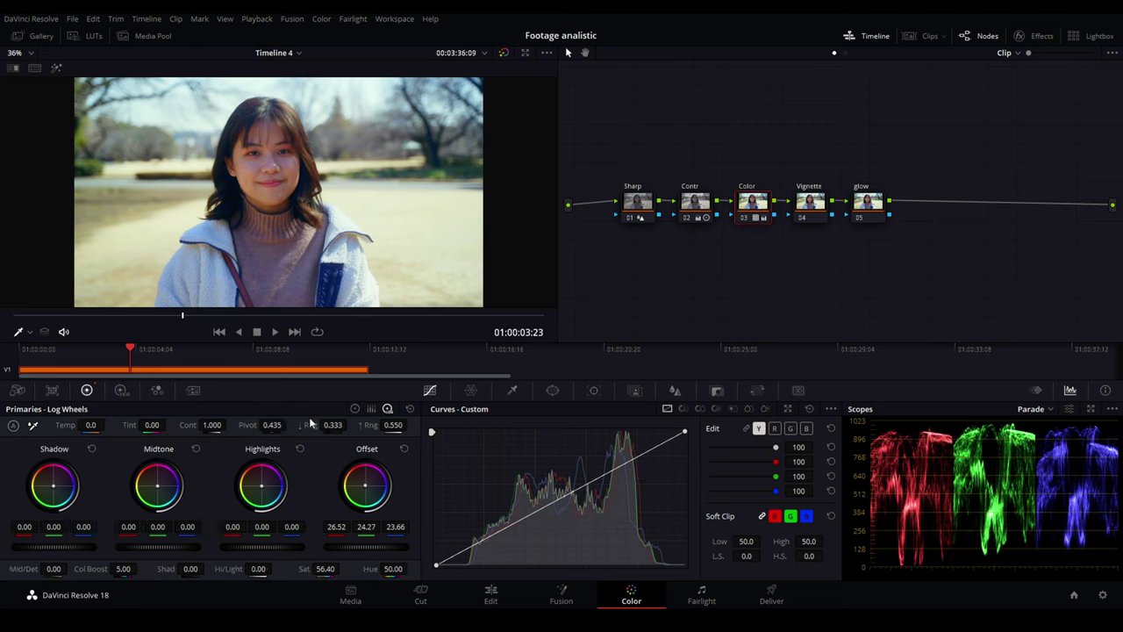
pyautogui.click(355, 409)
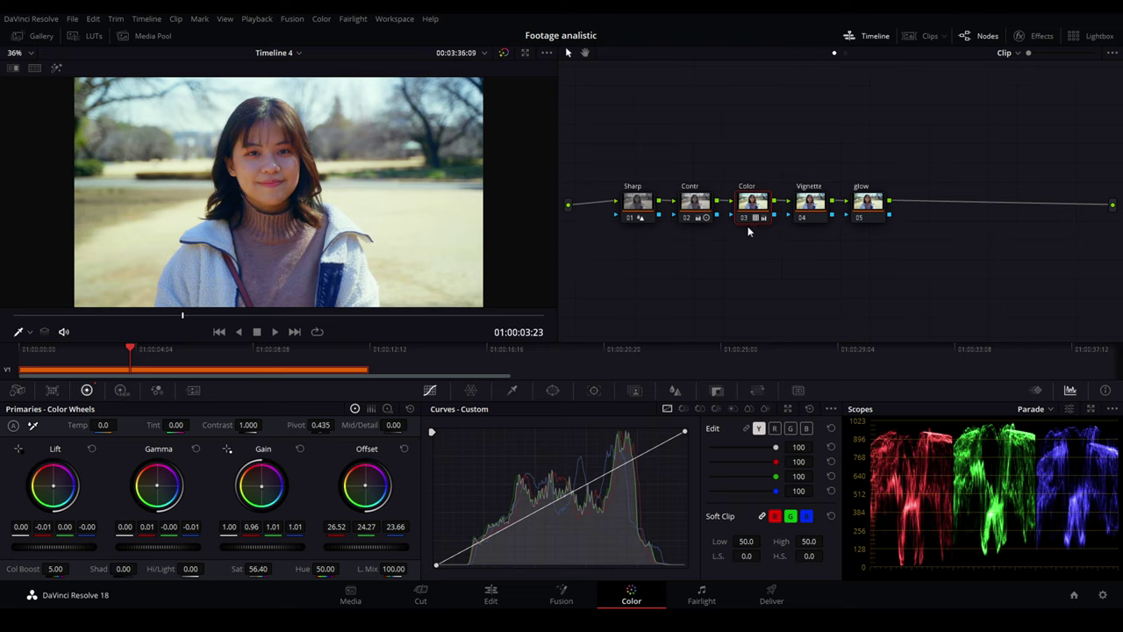
# Add a layer node beneath Color and rearrange the mixer, Vignette and glow nodes.
pyautogui.hotkey('alt', 'l')
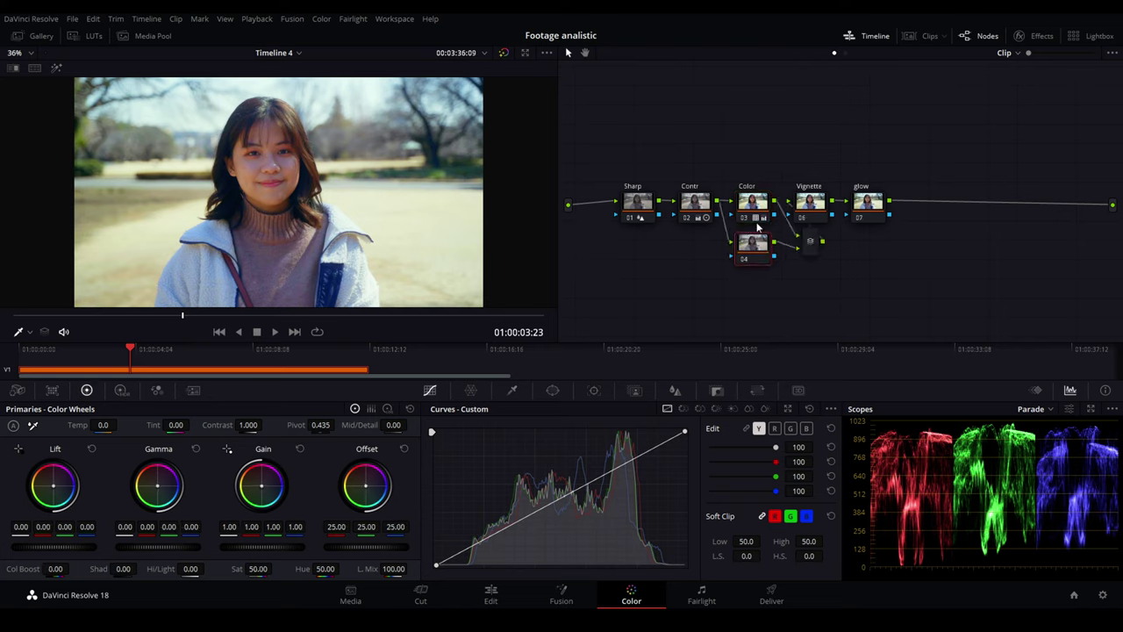
pyautogui.moveTo(792, 169)
pyautogui.mouseDown()
pyautogui.moveTo(910, 225)
pyautogui.moveTo(923, 252)
pyautogui.mouseUp()
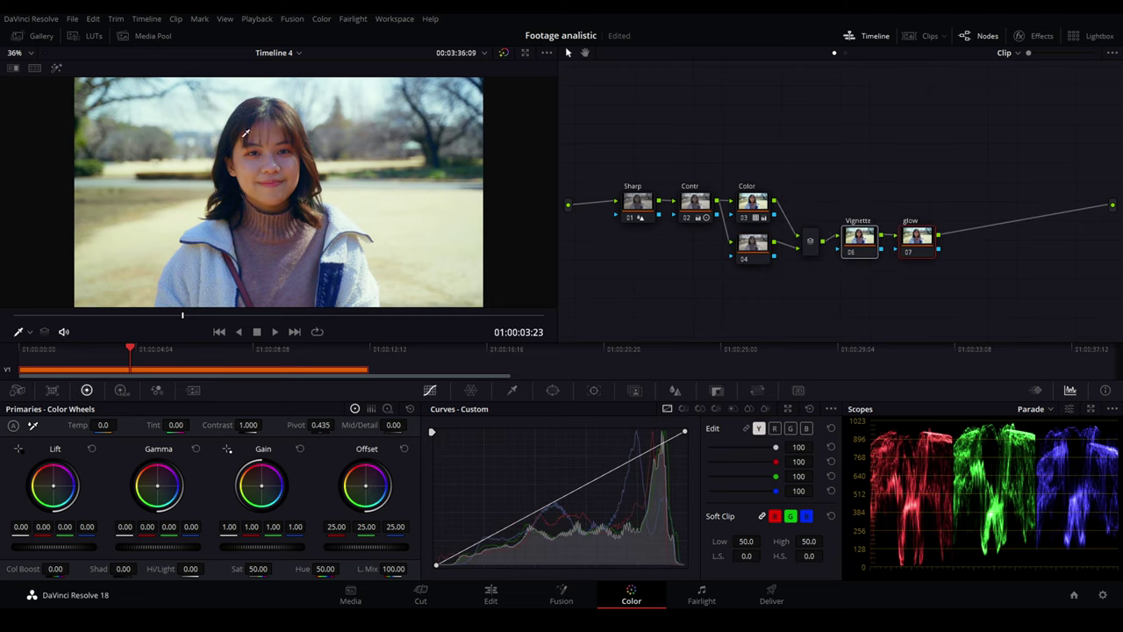
pyautogui.moveTo(797, 201); pyautogui.dragTo(948, 293)
pyautogui.moveTo(860, 247); pyautogui.dragTo(849, 230)
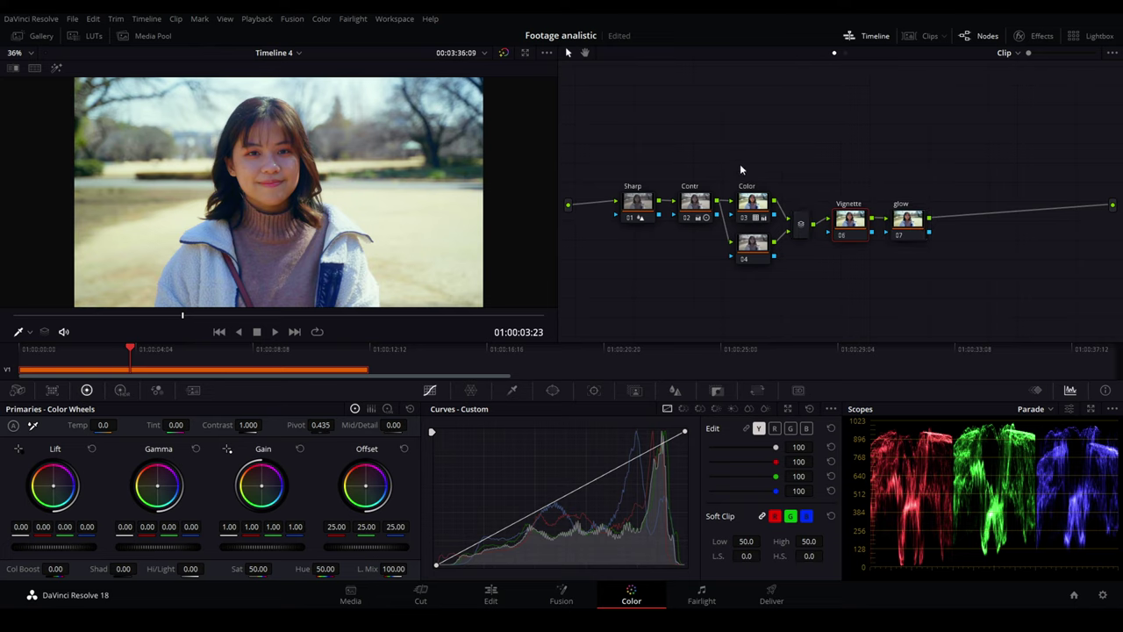
pyautogui.moveTo(728, 172); pyautogui.dragTo(944, 263)
pyautogui.moveTo(770, 245); pyautogui.dragTo(770, 223)
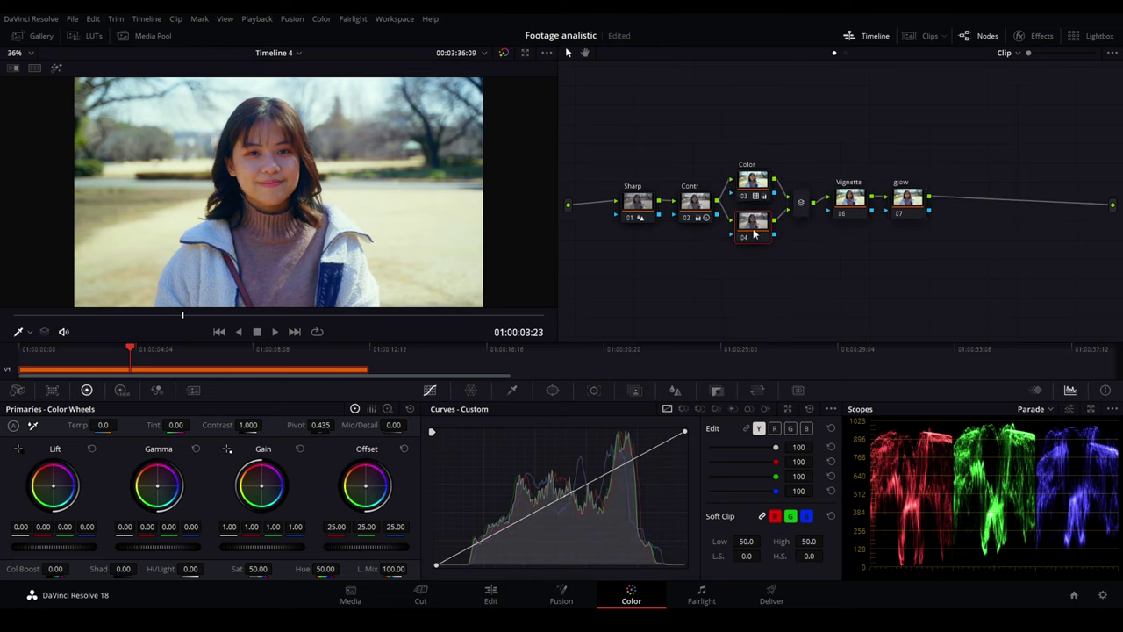
# Mask node 04 with a tall oval circle window over the face, softness 18.00.
pyautogui.click(553, 389)
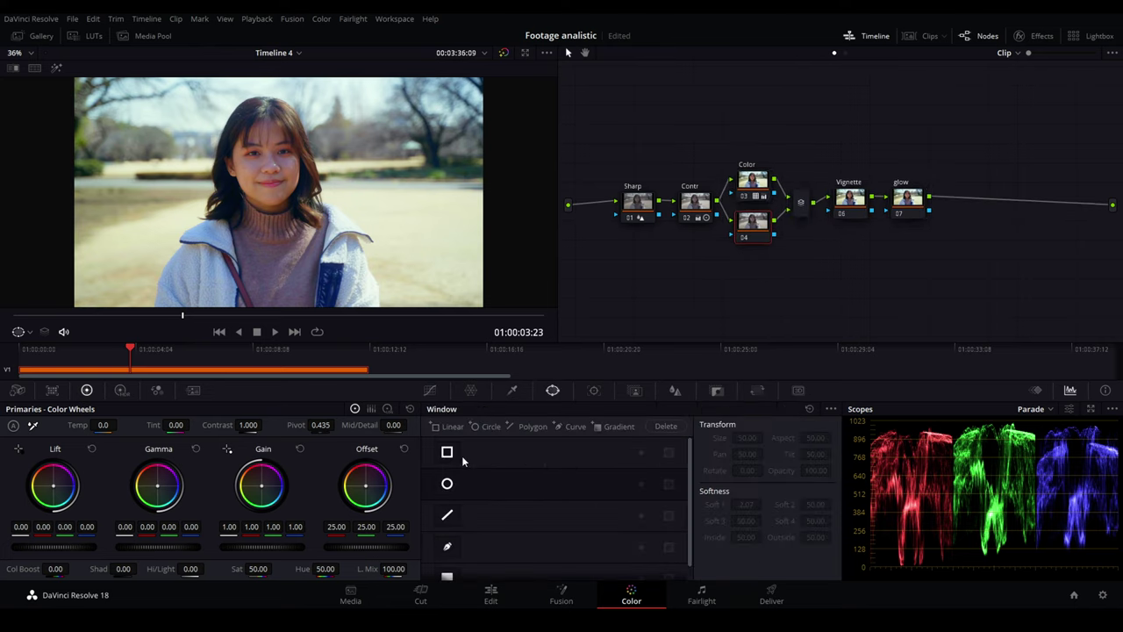
pyautogui.click(446, 483)
pyautogui.moveTo(278, 191); pyautogui.dragTo(269, 129)
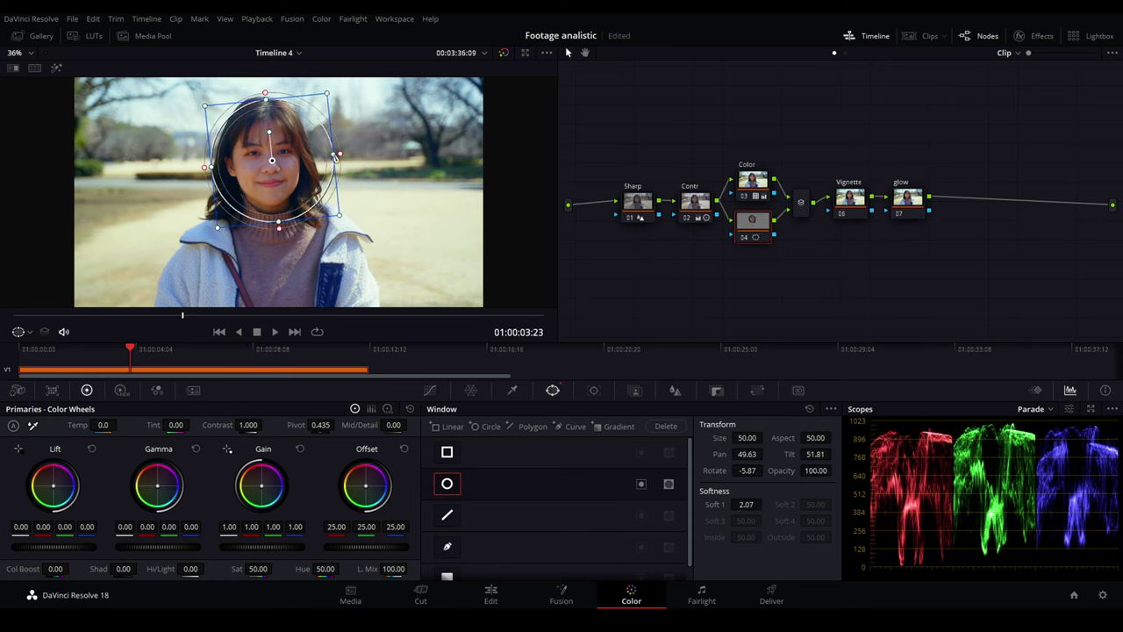
pyautogui.moveTo(335, 156); pyautogui.dragTo(309, 162)
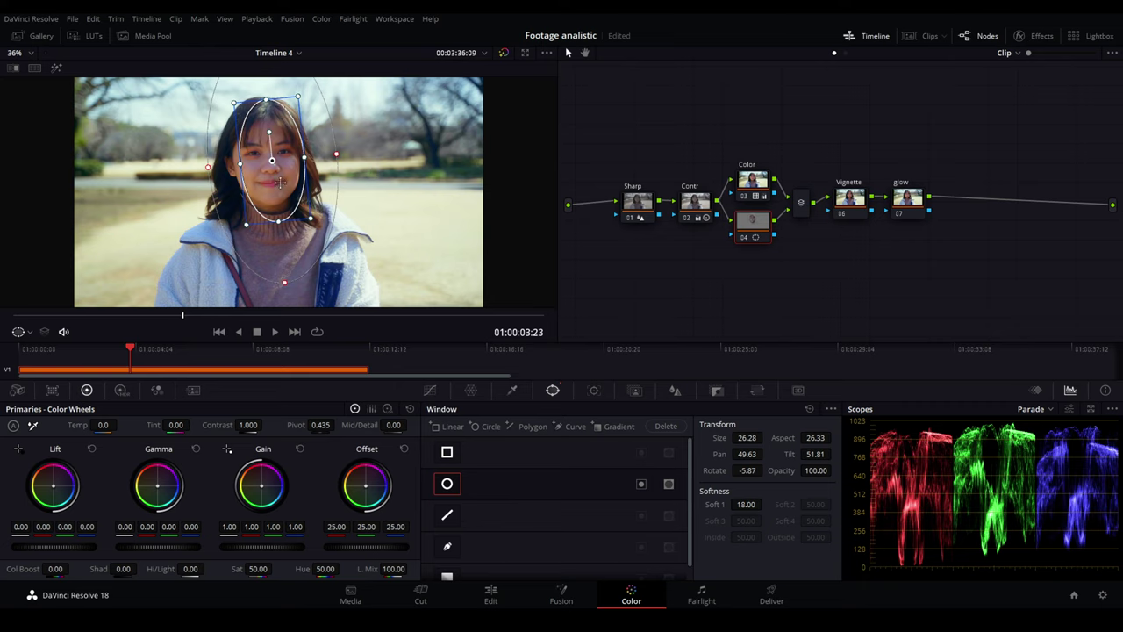
pyautogui.moveTo(279, 230); pyautogui.dragTo(282, 287)
pyautogui.moveTo(279, 187); pyautogui.dragTo(276, 231)
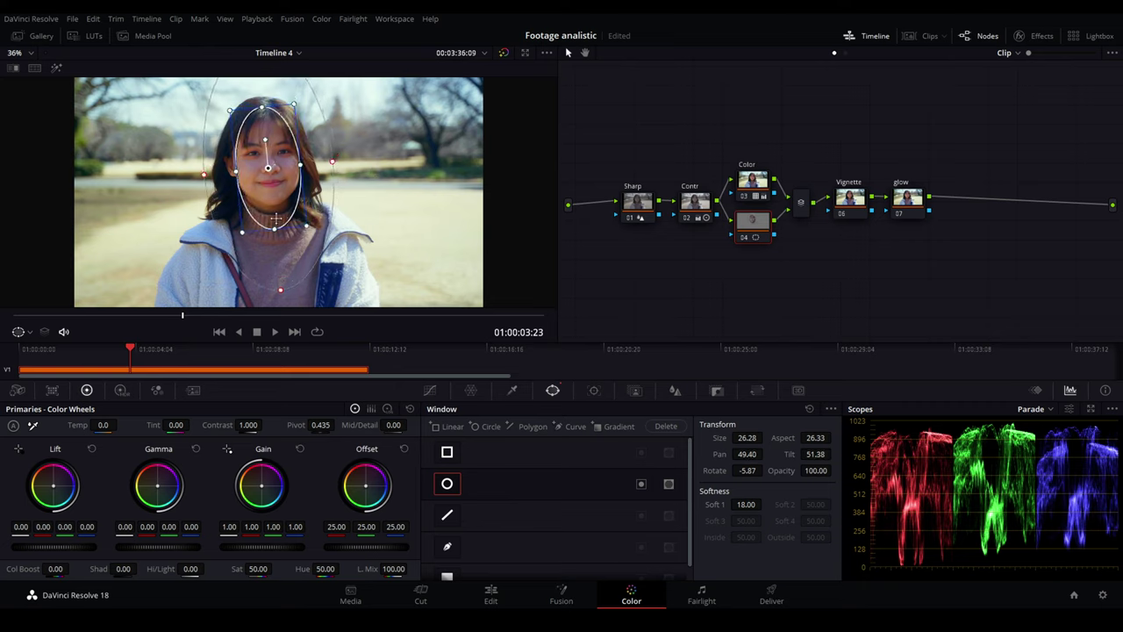
pyautogui.click(430, 390)
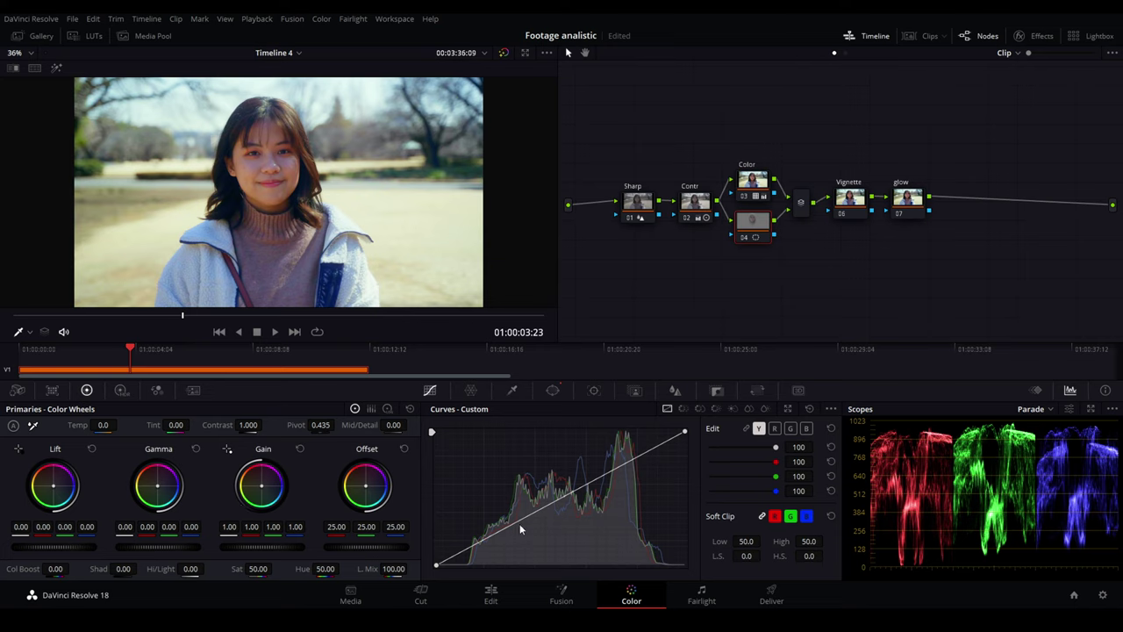
# Add two points to node 04's custom curve, lifting the upper one and lowering the shadow point.
pyautogui.moveTo(554, 504); pyautogui.dragTo(544, 495)
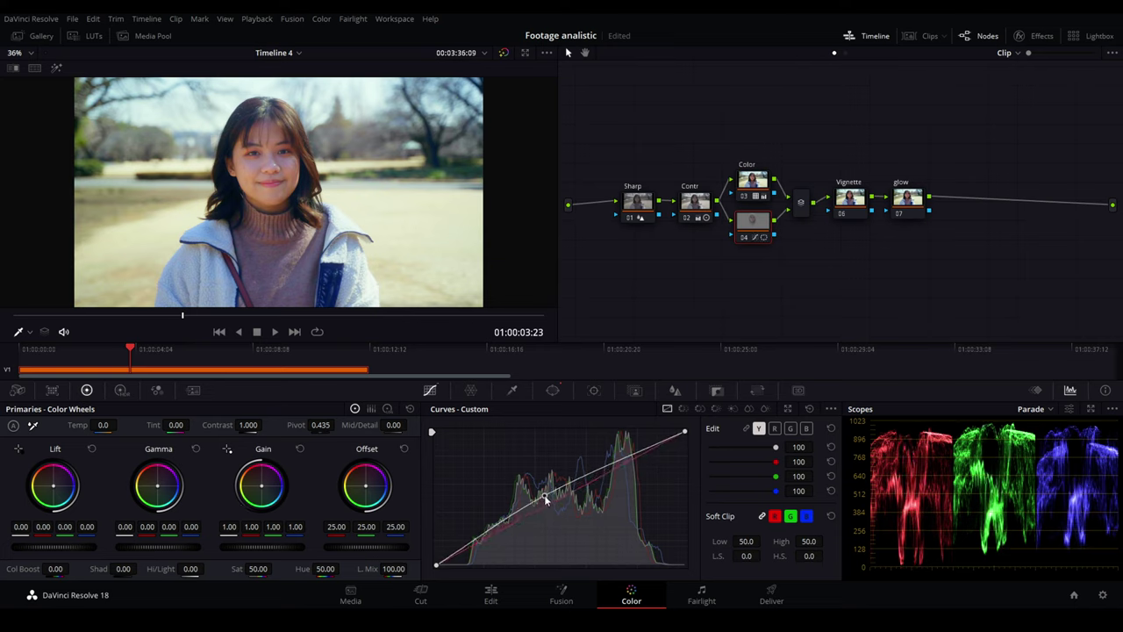
pyautogui.moveTo(480, 539); pyautogui.dragTo(481, 538)
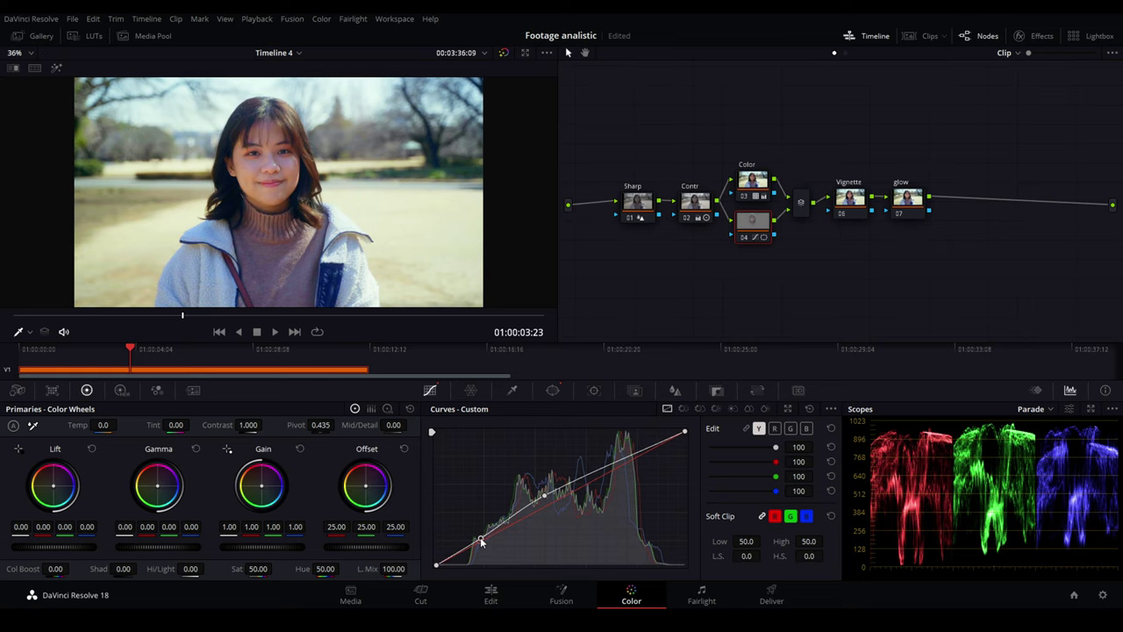
pyautogui.moveTo(481, 540); pyautogui.dragTo(485, 545)
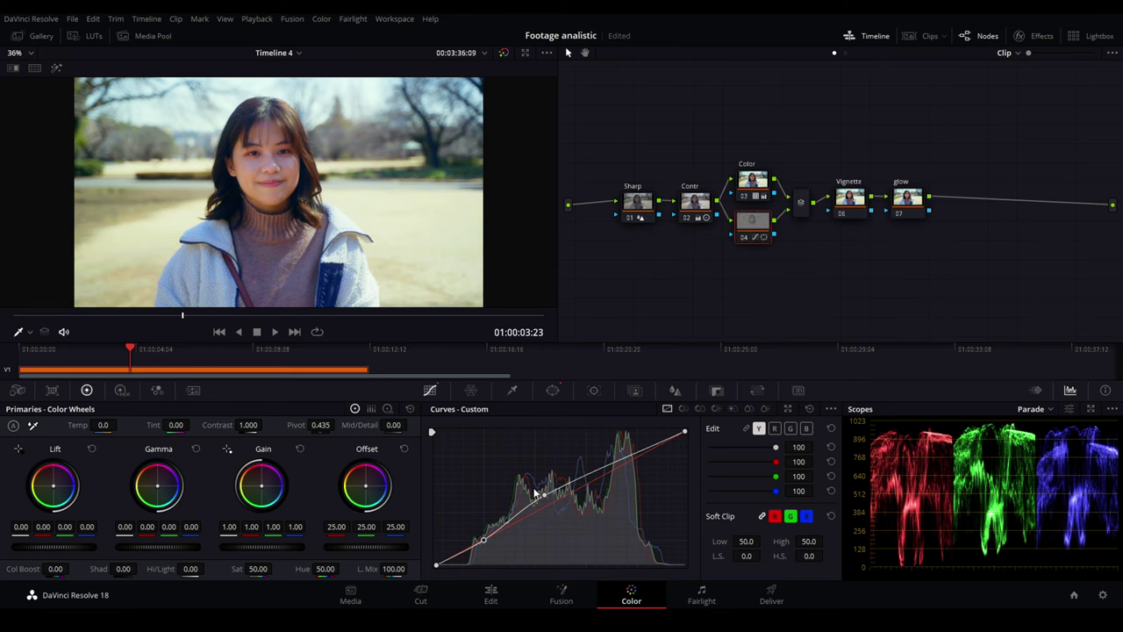
pyautogui.click(592, 395)
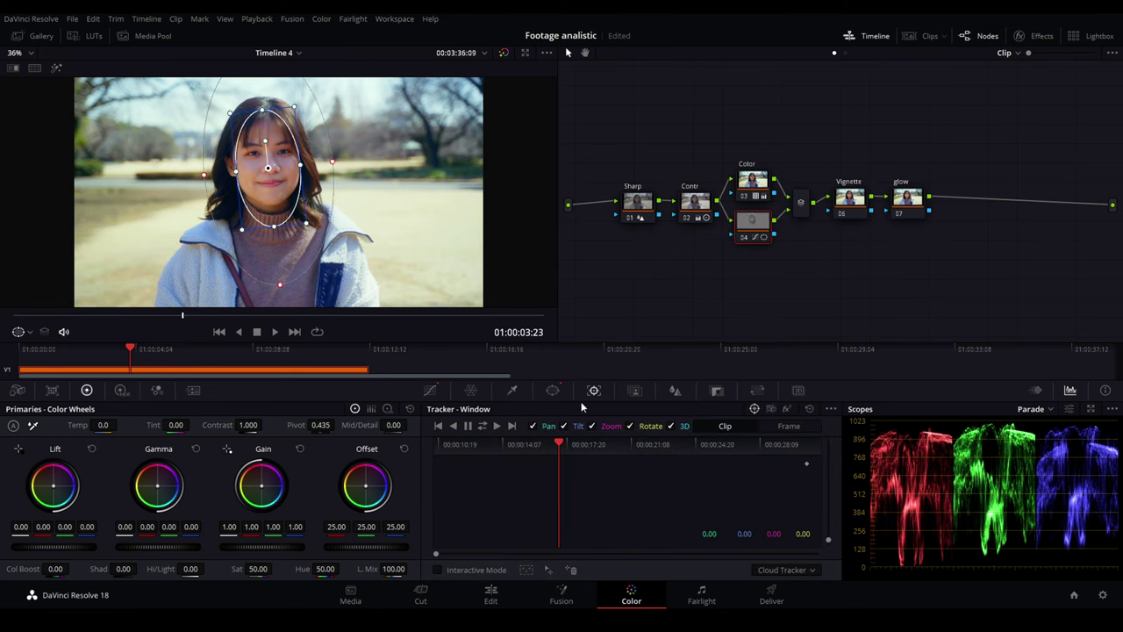
# Track the face window in reverse, then forward from the clip start, and return the playhead to 01:00:03:23.
pyautogui.click(454, 427)
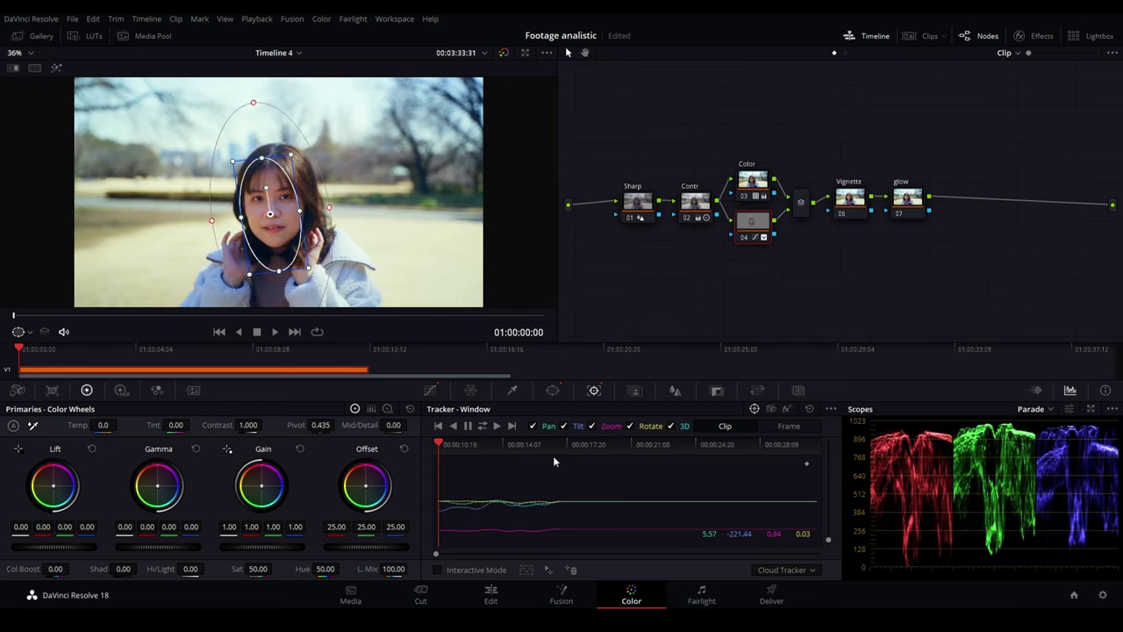
pyautogui.click(555, 444)
pyautogui.click(499, 426)
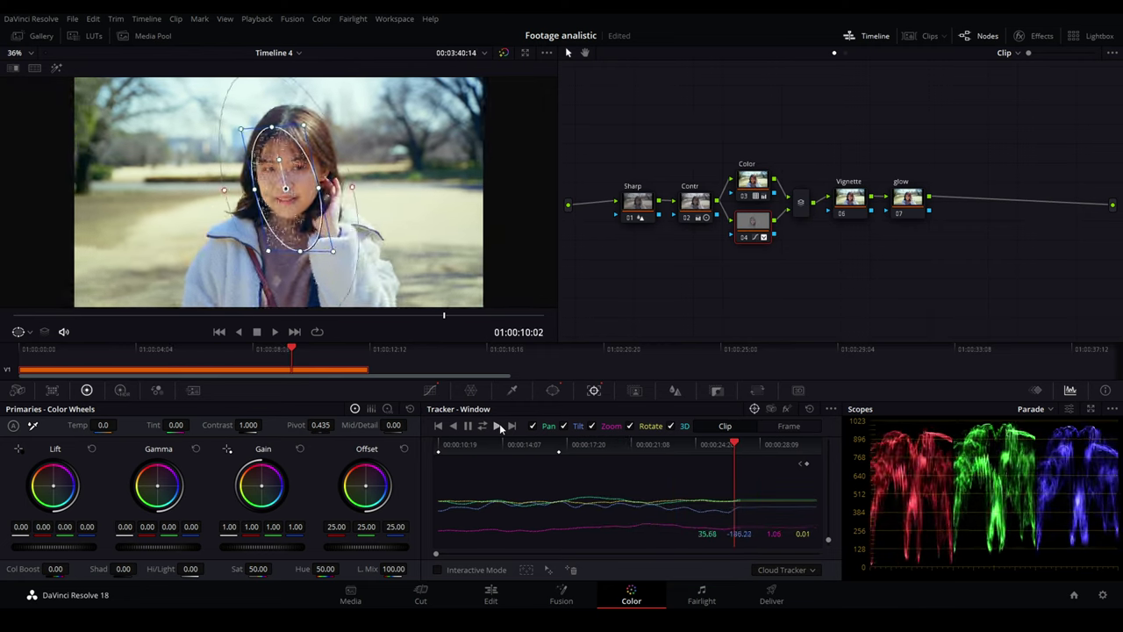
pyautogui.click(429, 392)
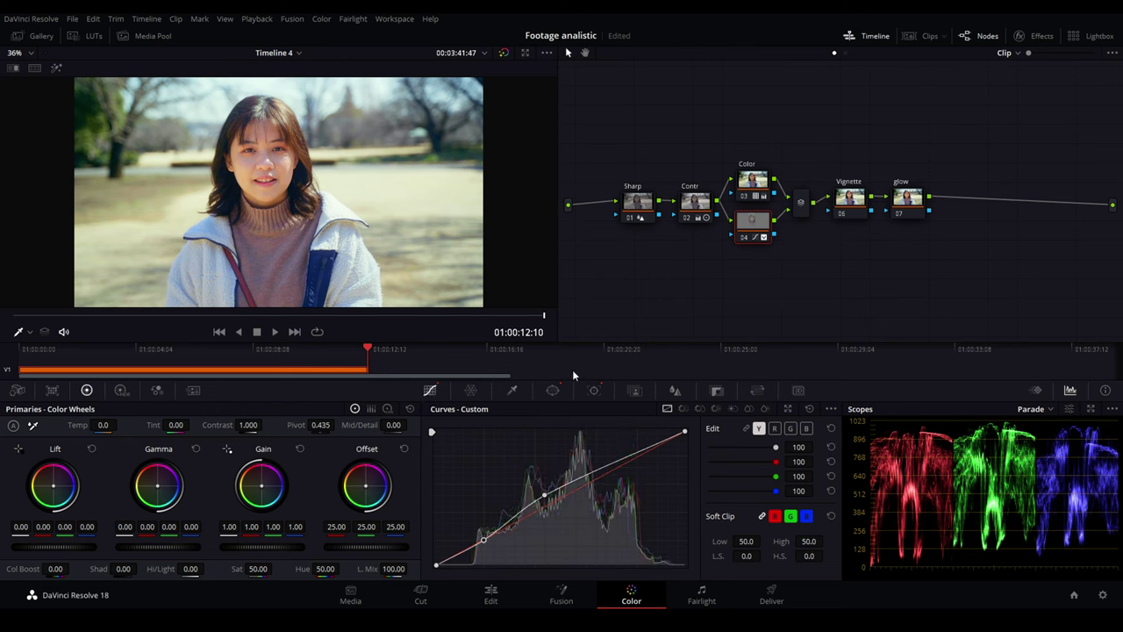
pyautogui.moveTo(137, 351); pyautogui.dragTo(142, 357)
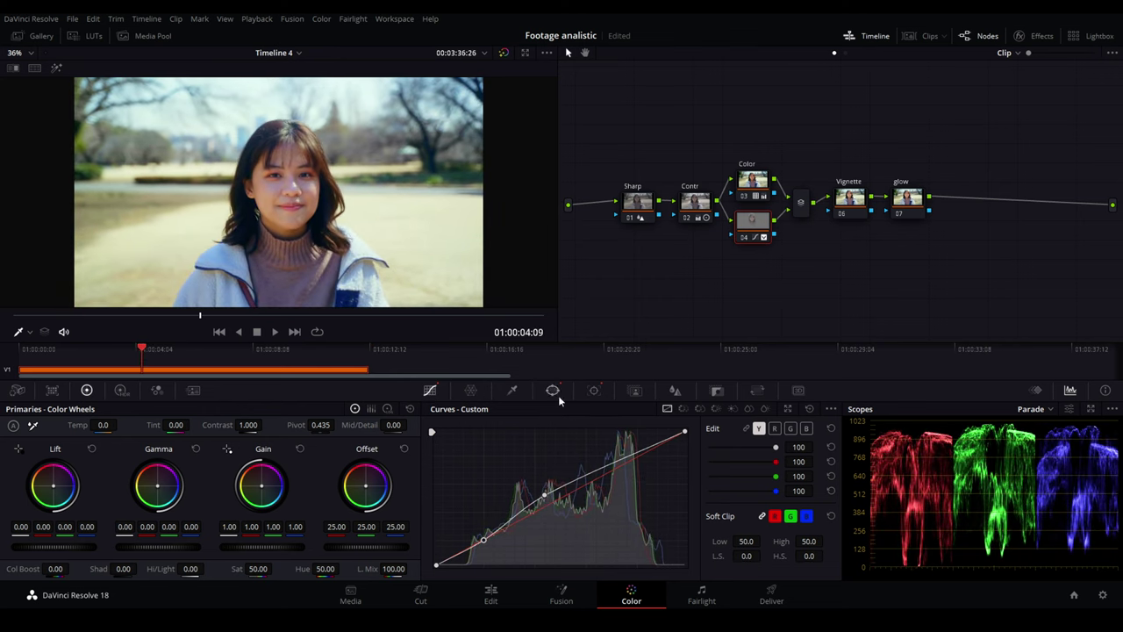
pyautogui.click(594, 390)
pyautogui.moveTo(143, 356); pyautogui.dragTo(131, 357)
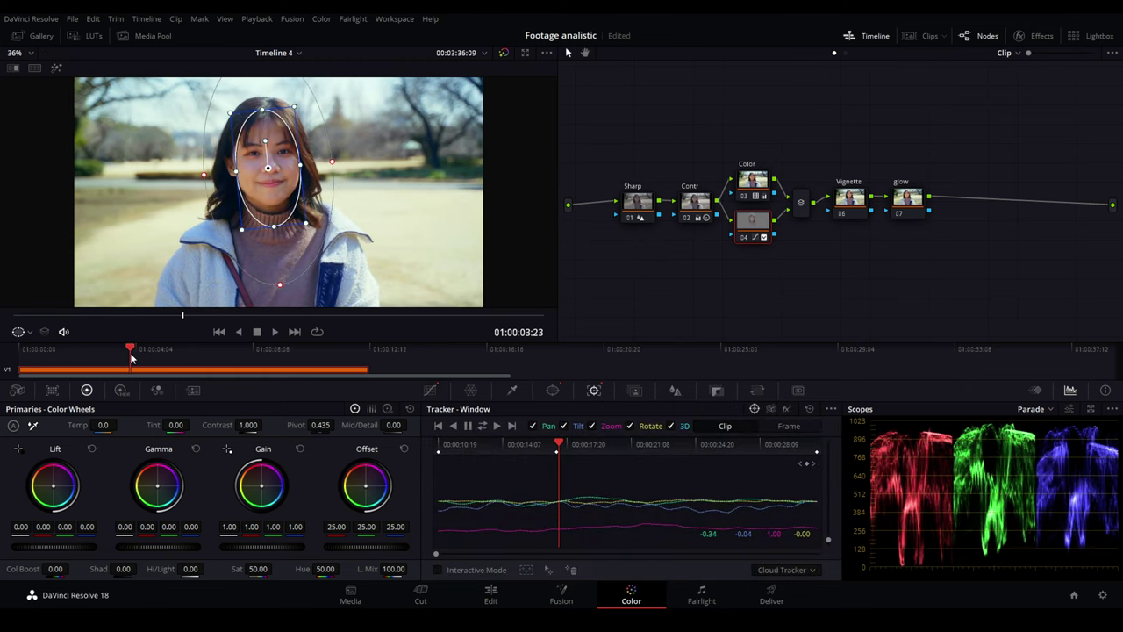
# Nudge node 04's offset warmer to 25.23, 24.77, 23.54.
pyautogui.click(430, 389)
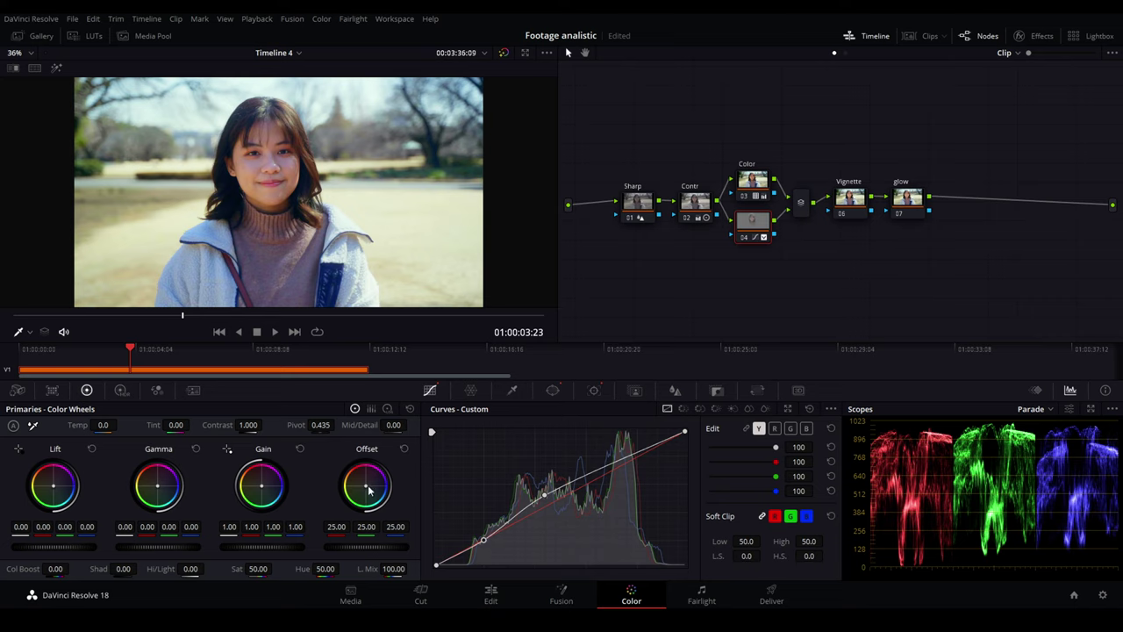
pyautogui.moveTo(366, 485); pyautogui.dragTo(367, 489)
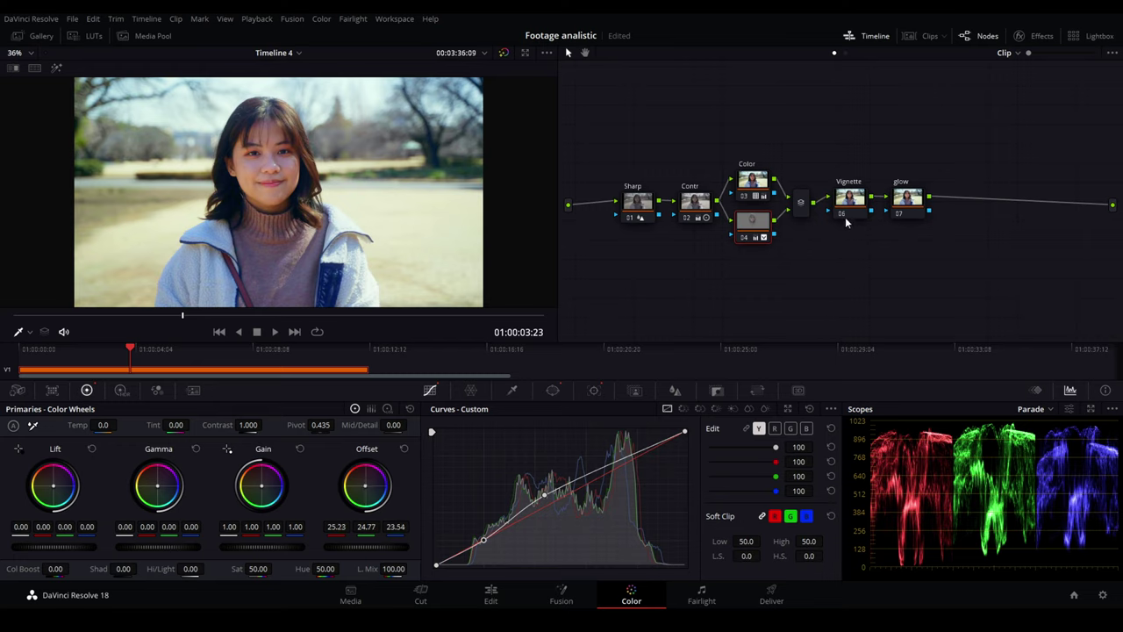
# Give the Vignette node an inverted frame-filling oval window: size 60.94, aspect 71.83, softness 18.00.
pyautogui.click(848, 211)
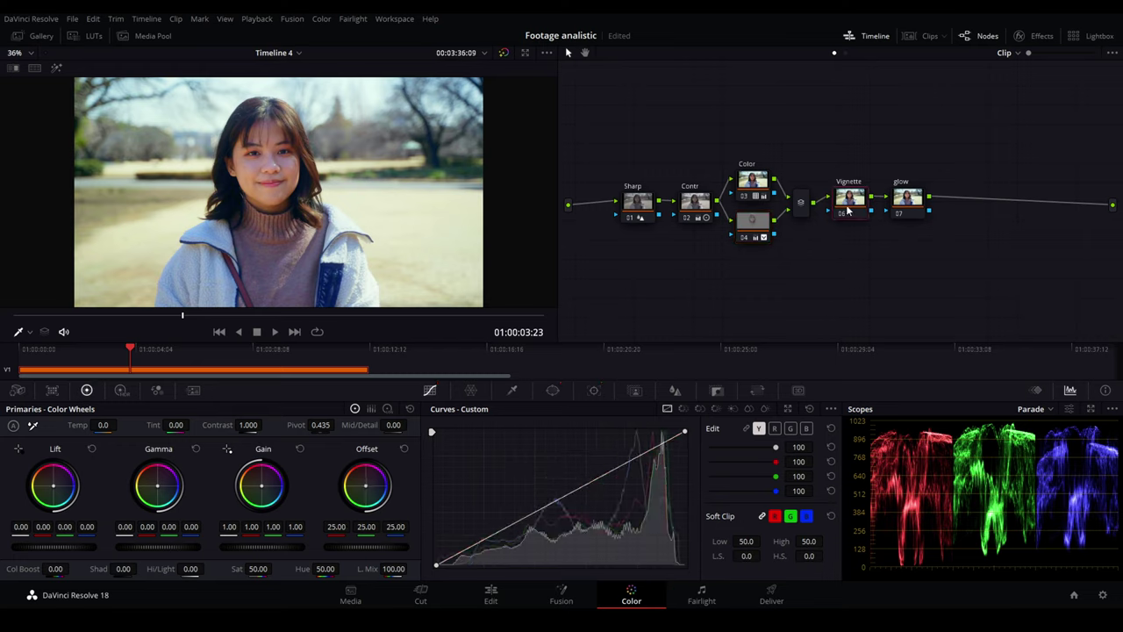
pyautogui.click(551, 392)
pyautogui.click(446, 483)
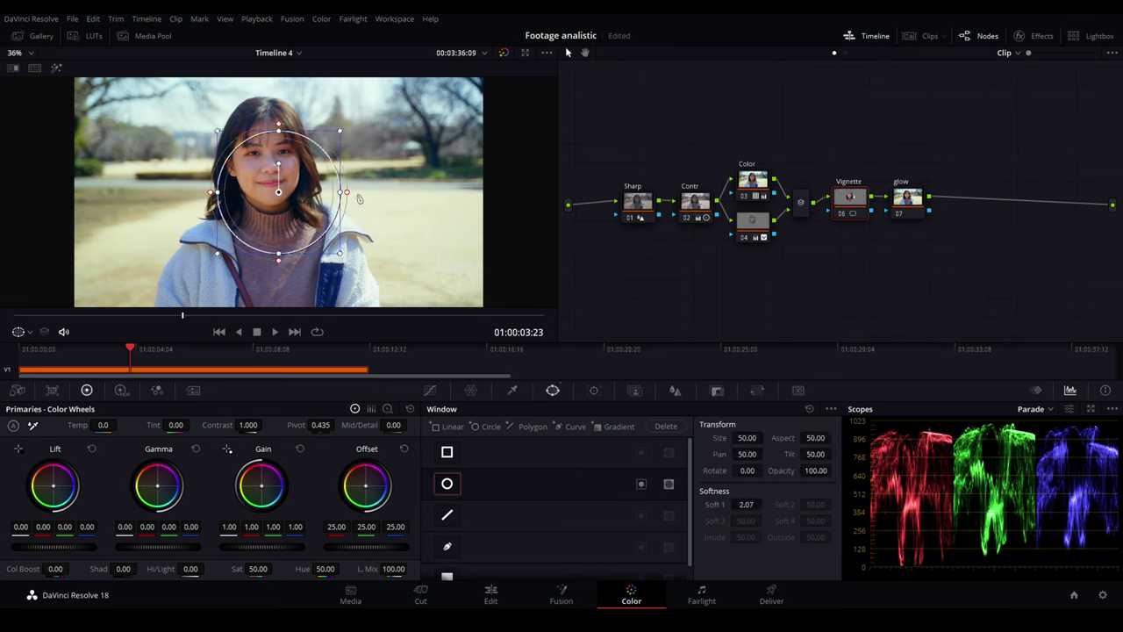
pyautogui.moveTo(347, 191); pyautogui.dragTo(483, 193)
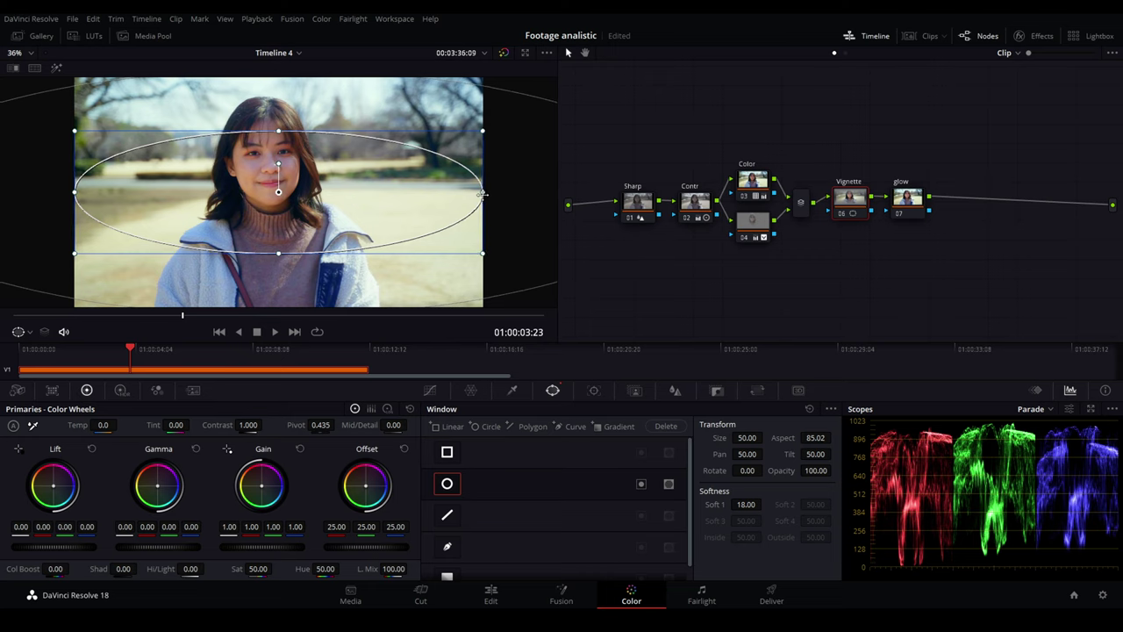
pyautogui.moveTo(279, 131); pyautogui.dragTo(282, 75)
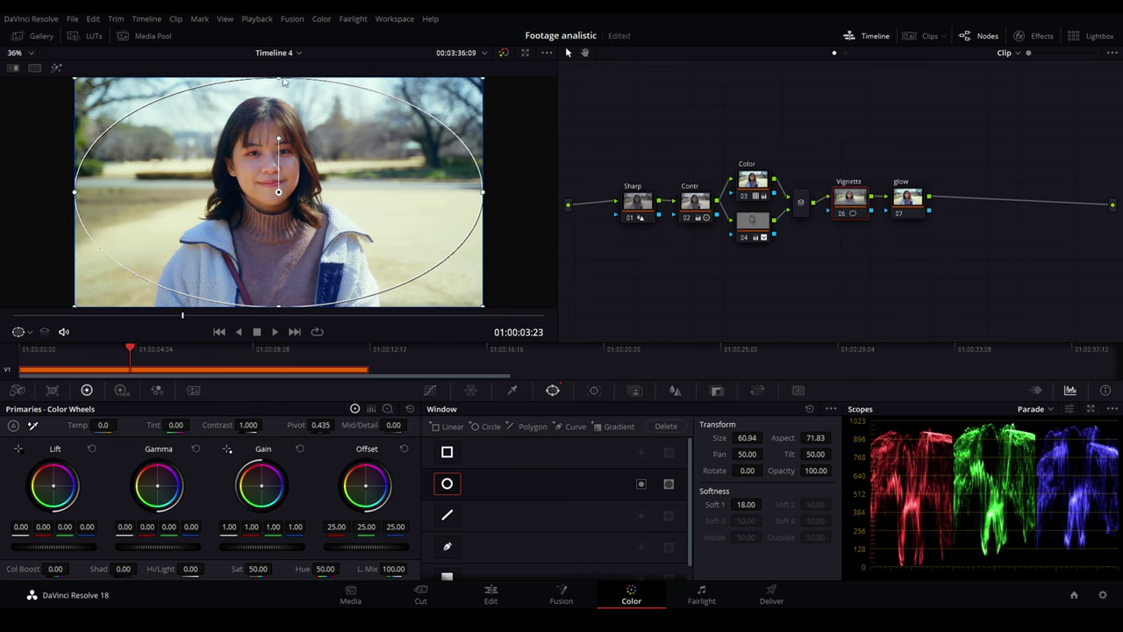
pyautogui.click(642, 485)
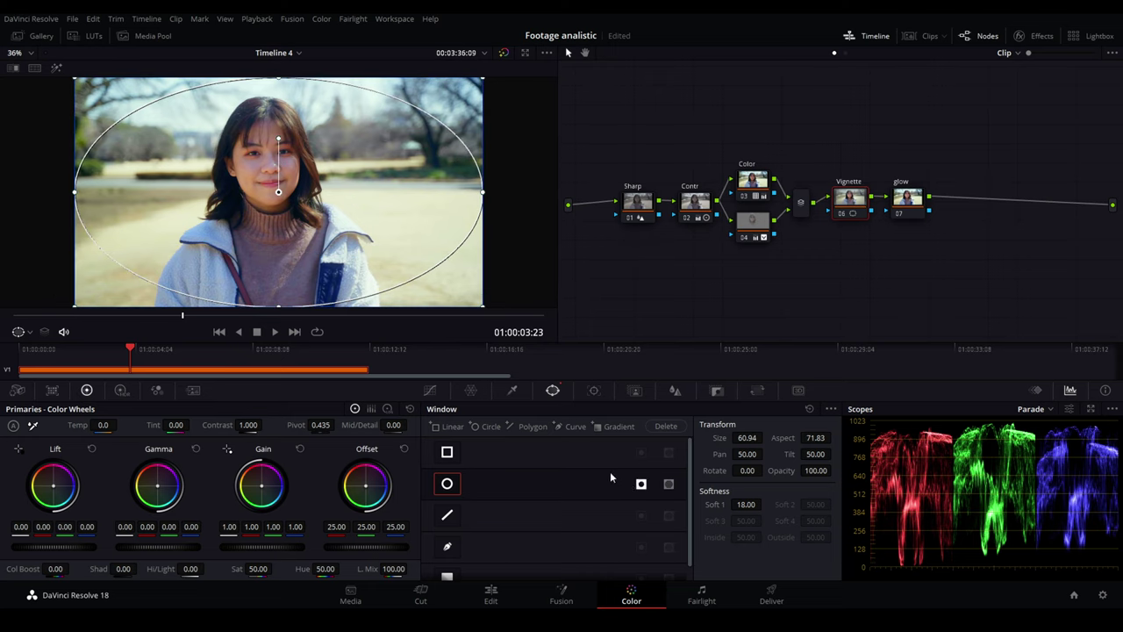
pyautogui.click(430, 389)
pyautogui.click(557, 500)
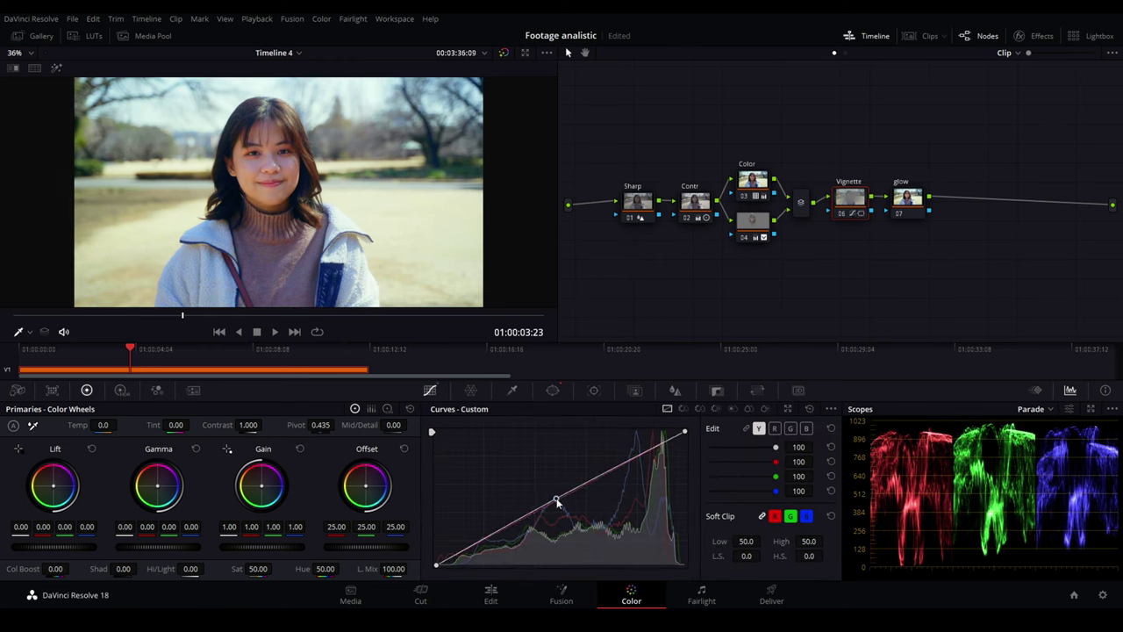
# Bow the Vignette node's custom curve upward to brighten the edges, compare it with bypass, and save.
pyautogui.moveTo(556, 501); pyautogui.dragTo(586, 509)
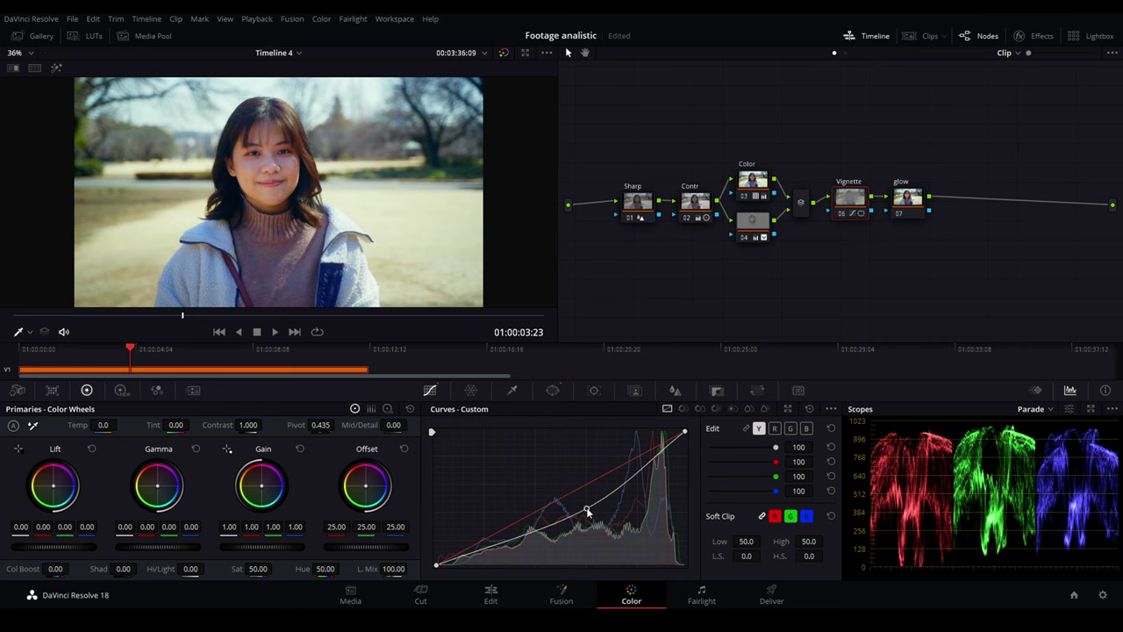
pyautogui.moveTo(587, 509); pyautogui.dragTo(532, 485)
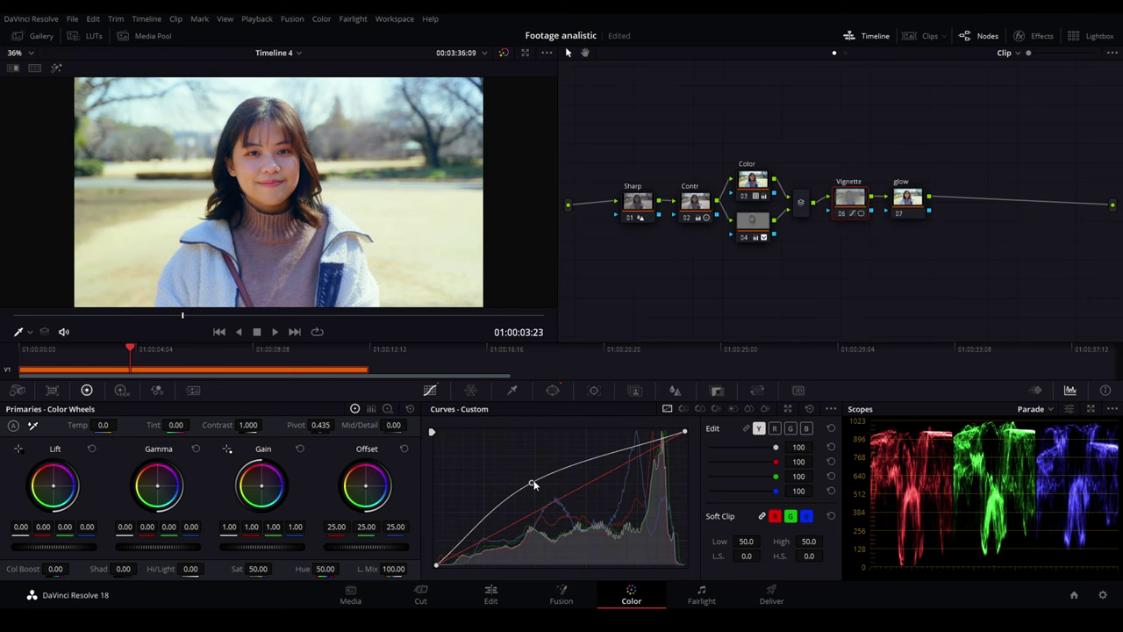
pyautogui.hotkey('ctrl', 'd')
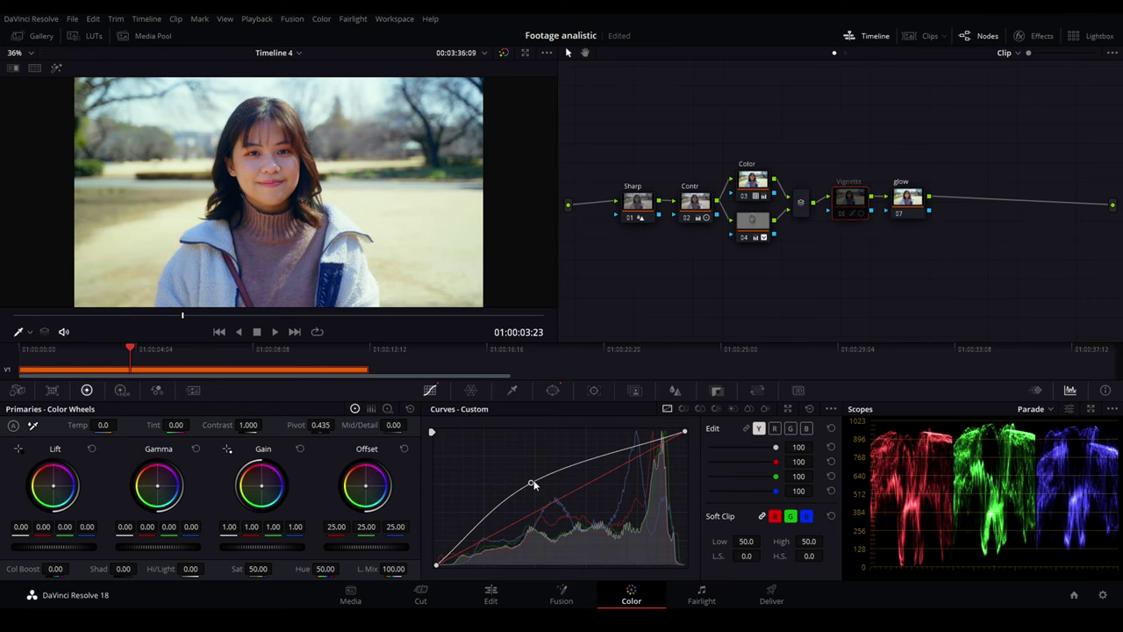
pyautogui.hotkey('ctrl', 'd')
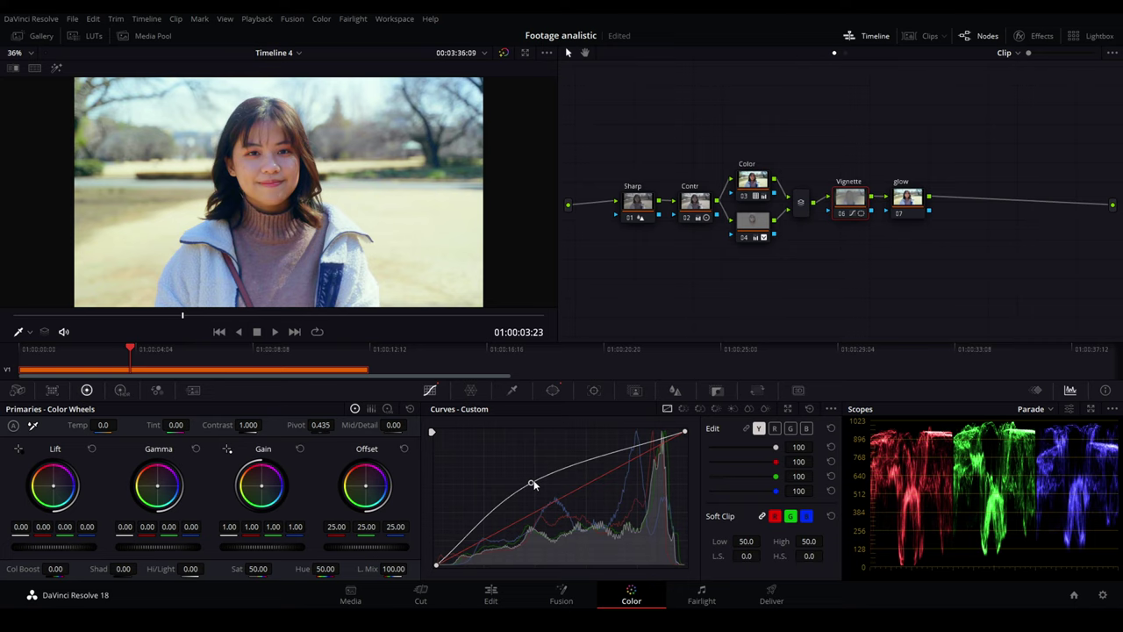
pyautogui.hotkey('ctrl', 's')
# Apply the Resolve FX Glow effect from the Effects library to the glow node.
pyautogui.click(923, 203)
pyautogui.click(1025, 37)
pyautogui.click(1005, 73)
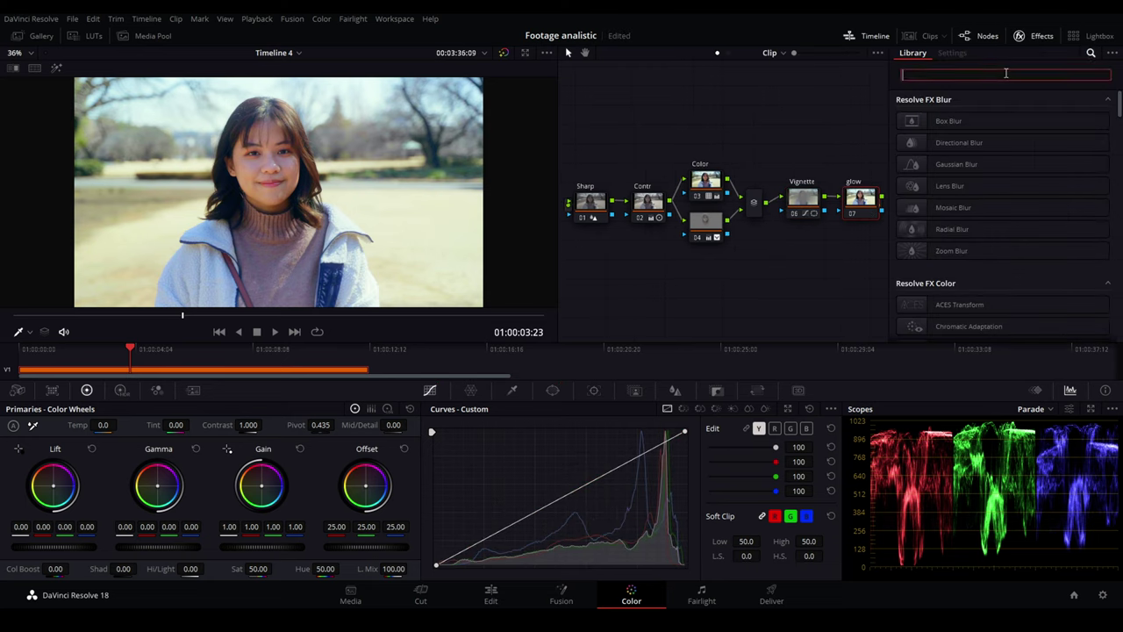
pyautogui.write('glow')
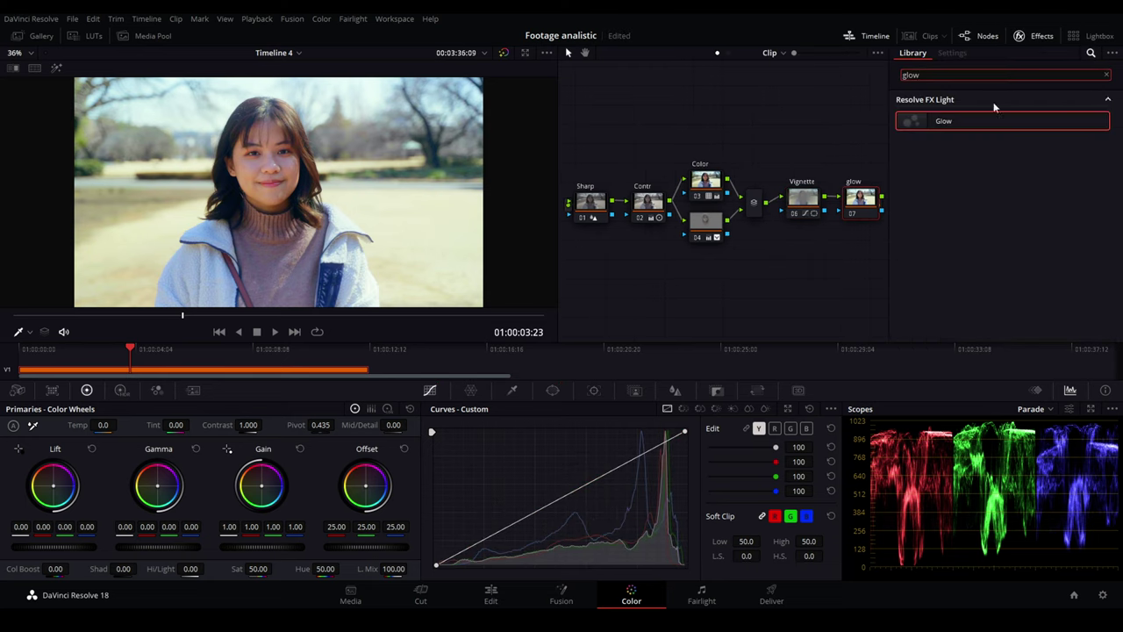
pyautogui.moveTo(994, 120); pyautogui.dragTo(860, 198)
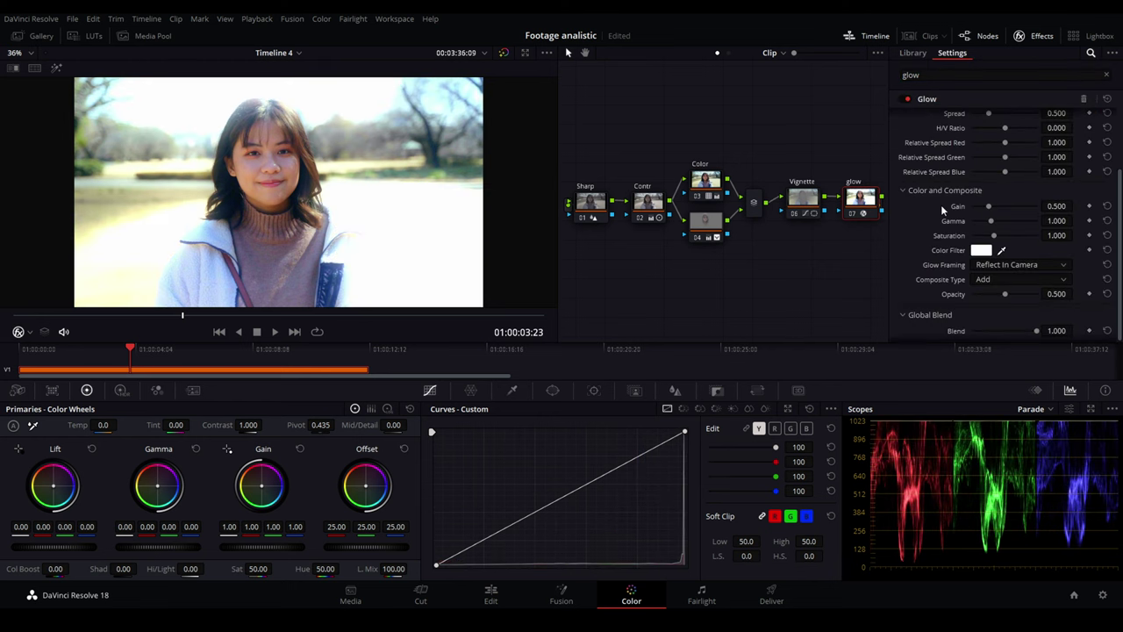
# Set the Glow's Shine Threshold to 0 and its Composite Type to Softlight.
pyautogui.scroll(3, 941, 209)
pyautogui.moveTo(992, 132); pyautogui.dragTo(954, 148)
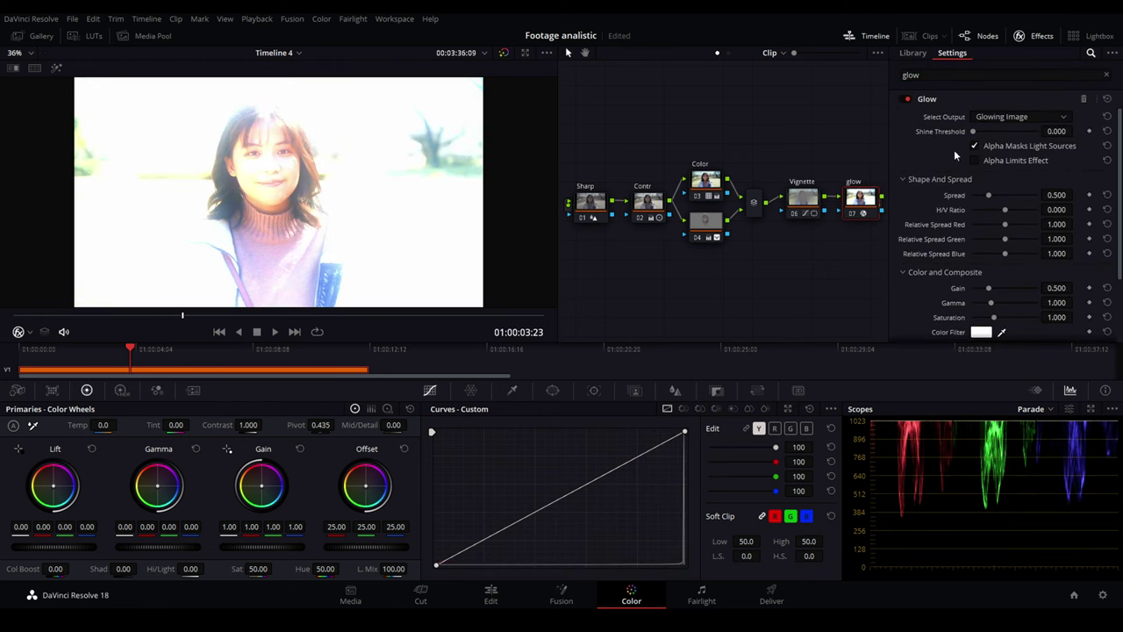
pyautogui.scroll(-3, 922, 198)
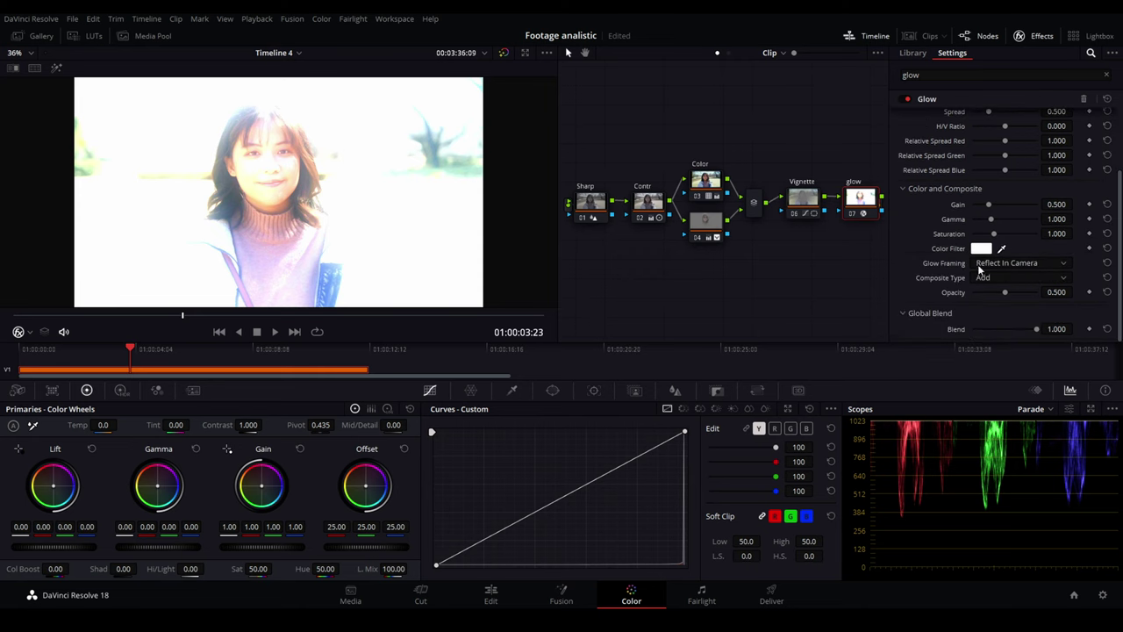
pyautogui.click(987, 278)
pyautogui.scroll(3, 1003, 320)
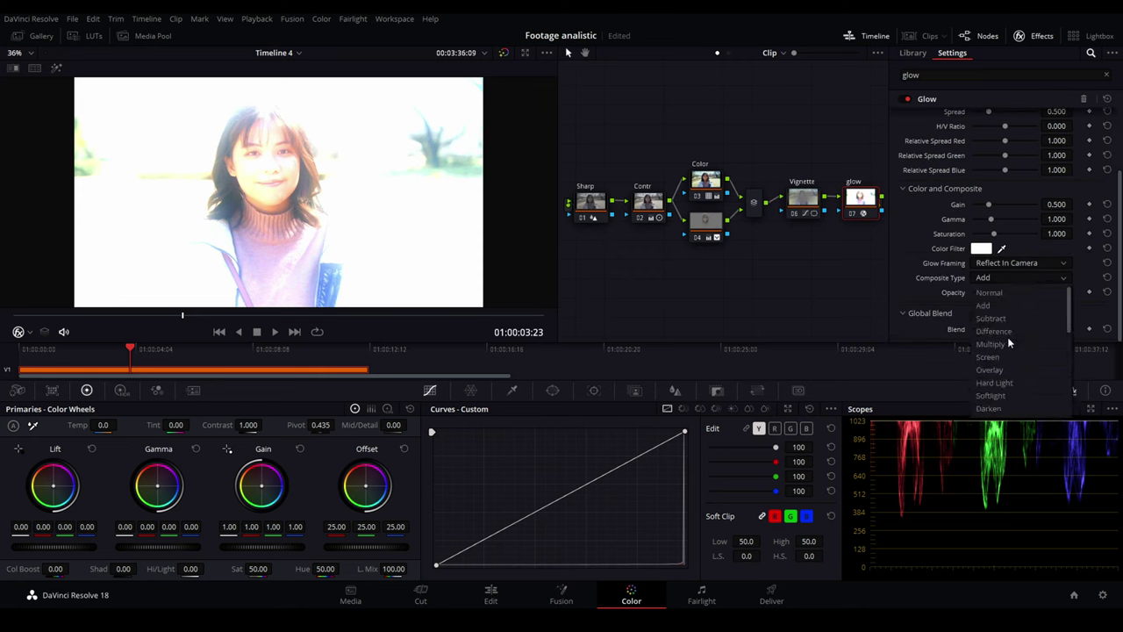
pyautogui.click(991, 396)
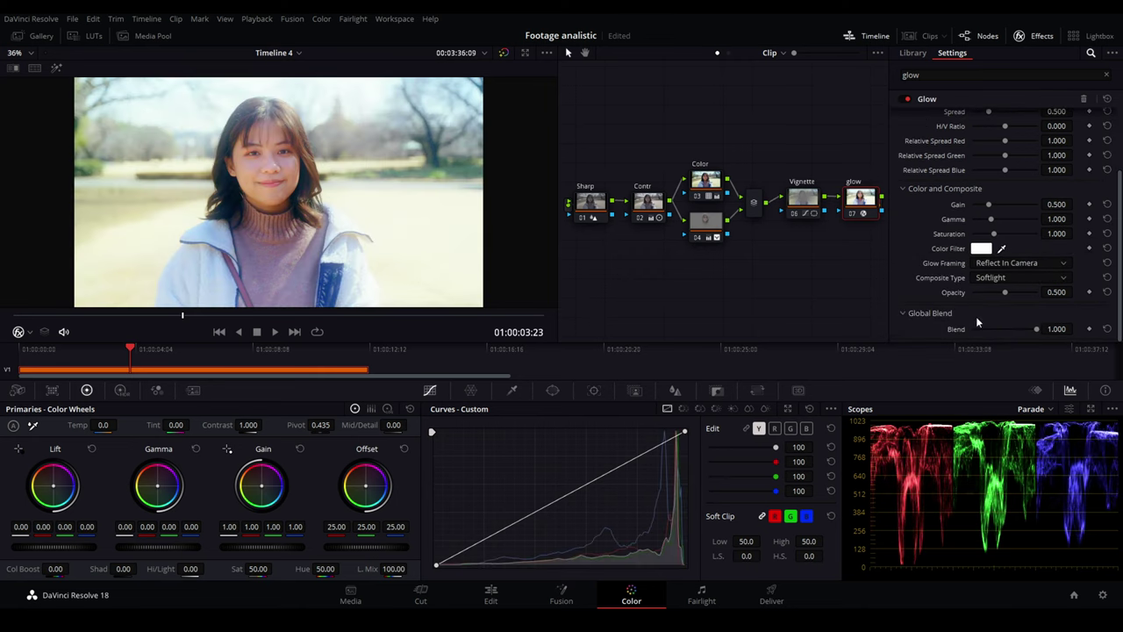
# Set the Glow's Global Blend to about 0.504, comparing with the node toggled off.
pyautogui.moveTo(1003, 329); pyautogui.dragTo(991, 331)
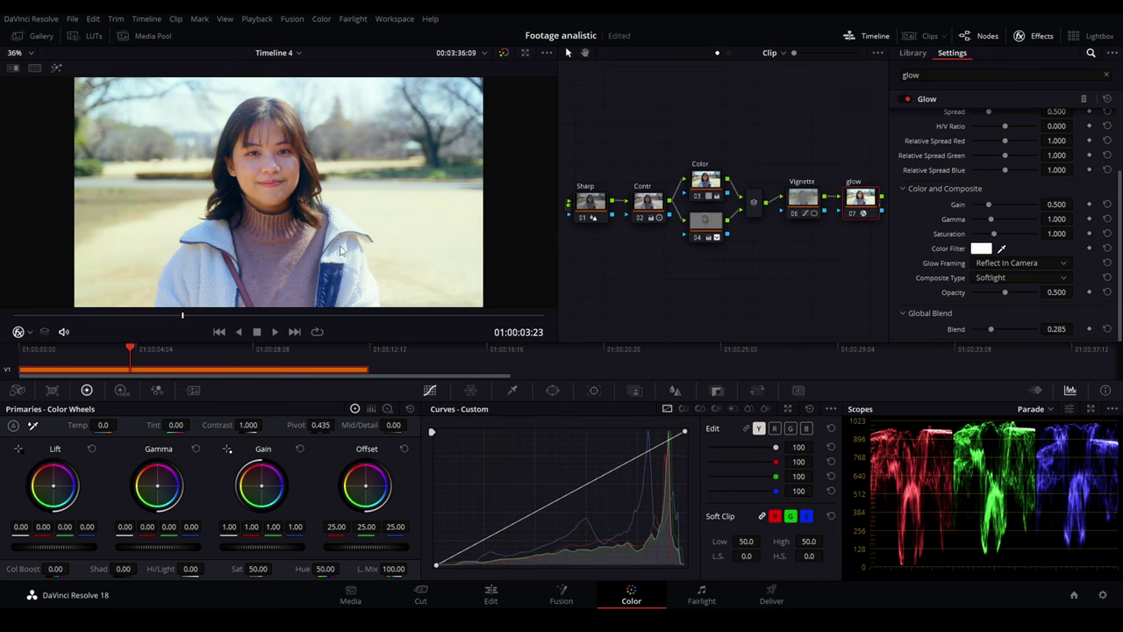
pyautogui.hotkey('ctrl', 'd')
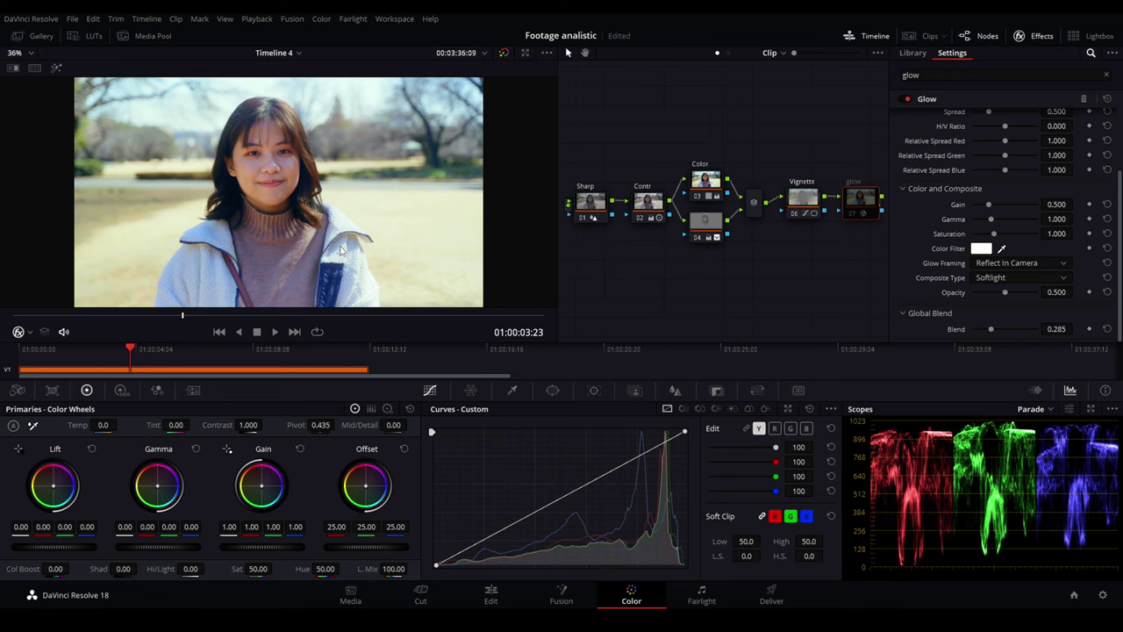
pyautogui.hotkey('ctrl', 'd')
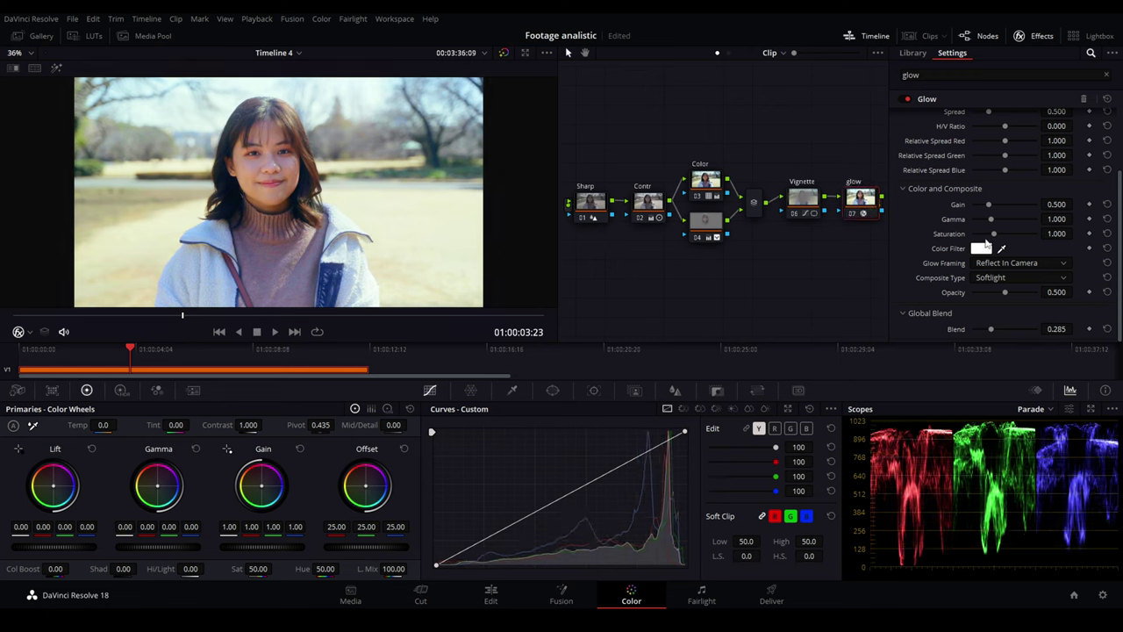
pyautogui.moveTo(992, 330); pyautogui.dragTo(1006, 329)
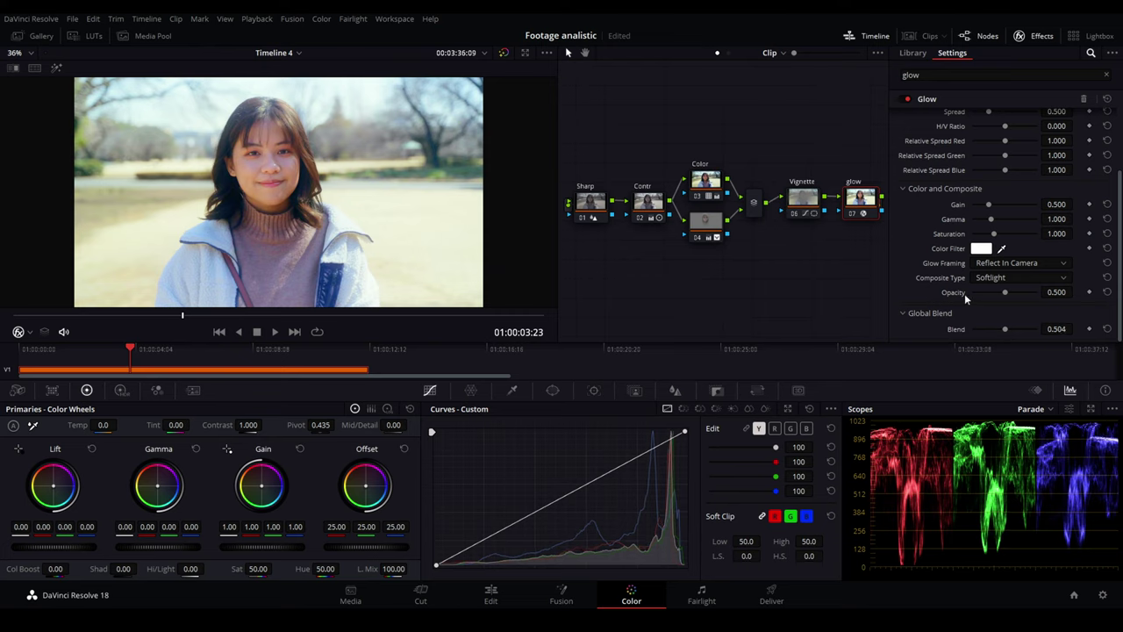
# Key the glow node with an HSL luminance qualifier at High 64.6 and H. Soft 17, checking with Highlight.
pyautogui.click(1021, 39)
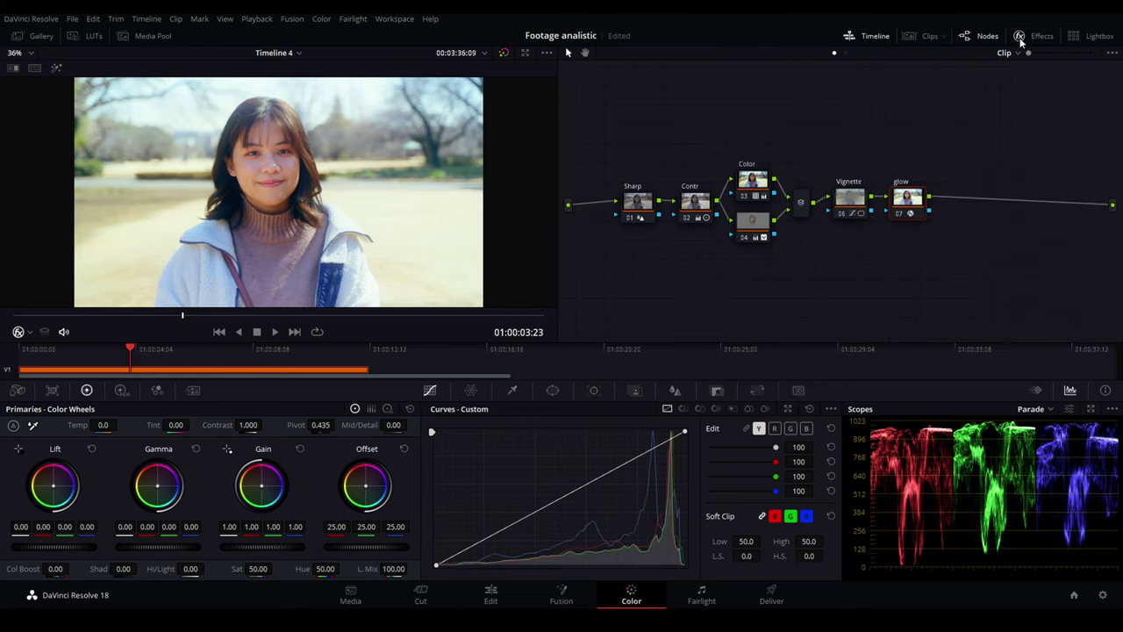
pyautogui.click(513, 390)
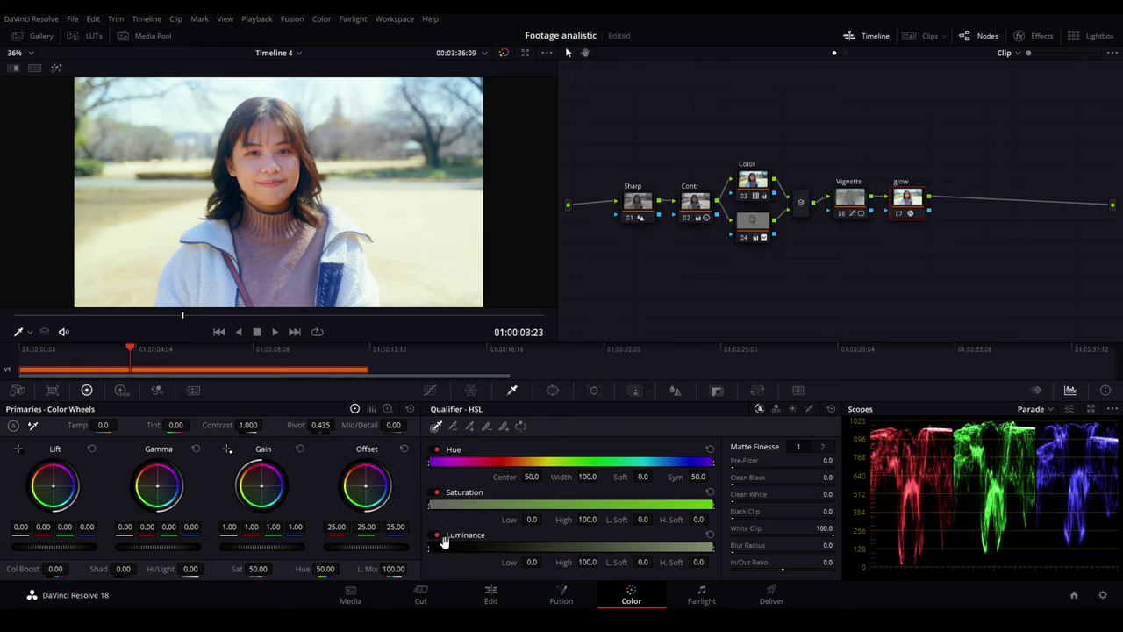
pyautogui.moveTo(601, 566)
pyautogui.mouseDown()
pyautogui.moveTo(588, 566)
pyautogui.moveTo(738, 559)
pyautogui.mouseUp()
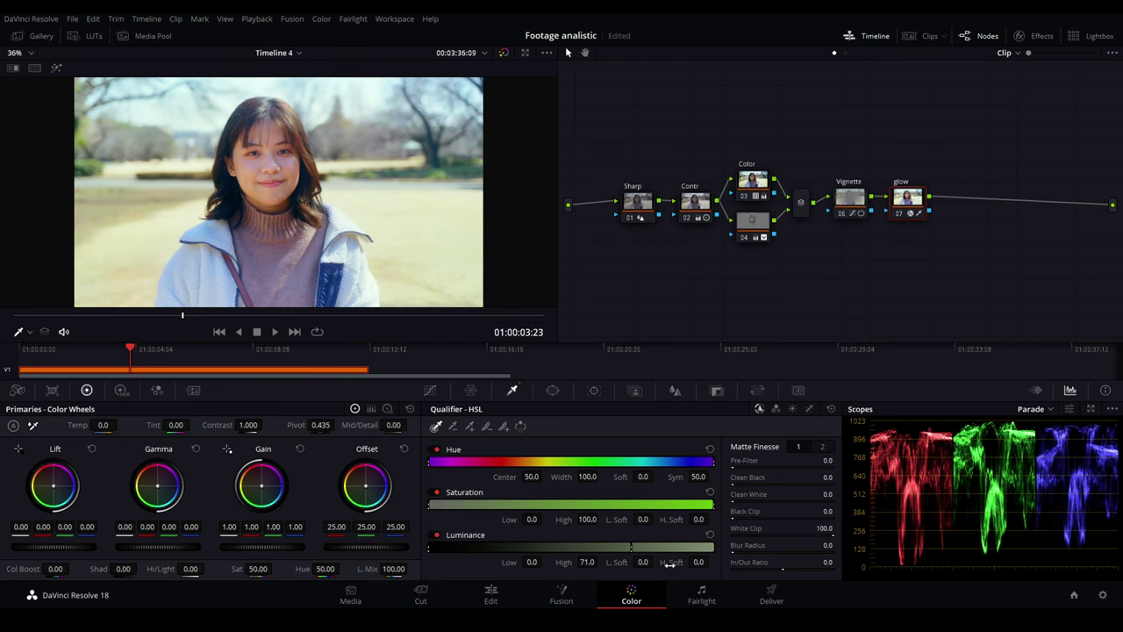
pyautogui.moveTo(670, 565); pyautogui.dragTo(754, 565)
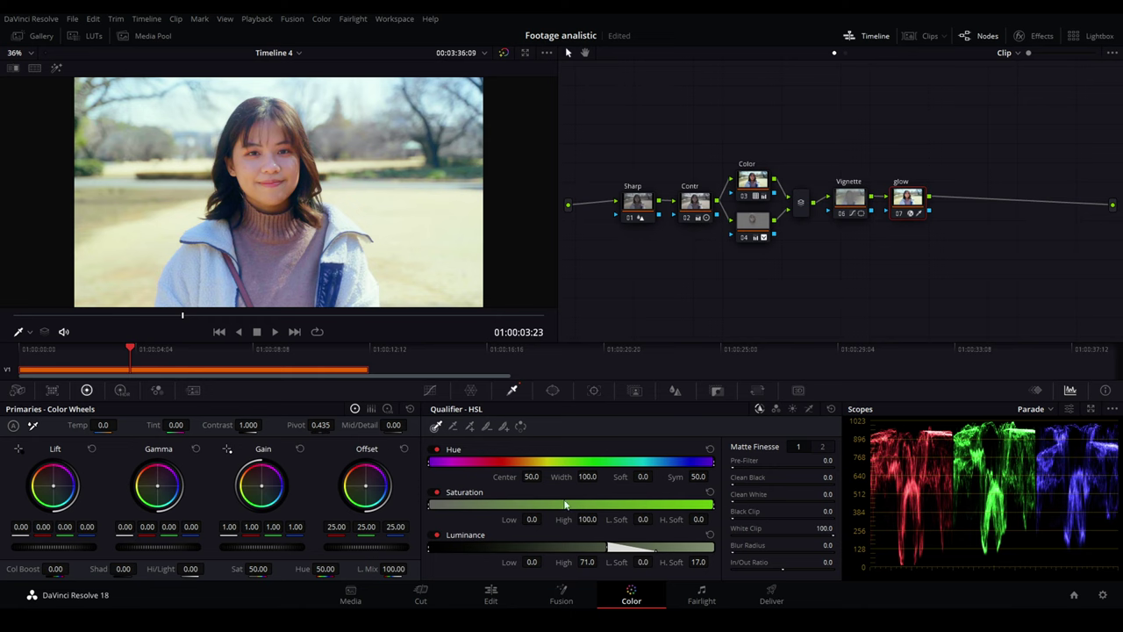
pyautogui.moveTo(606, 546); pyautogui.dragTo(592, 547)
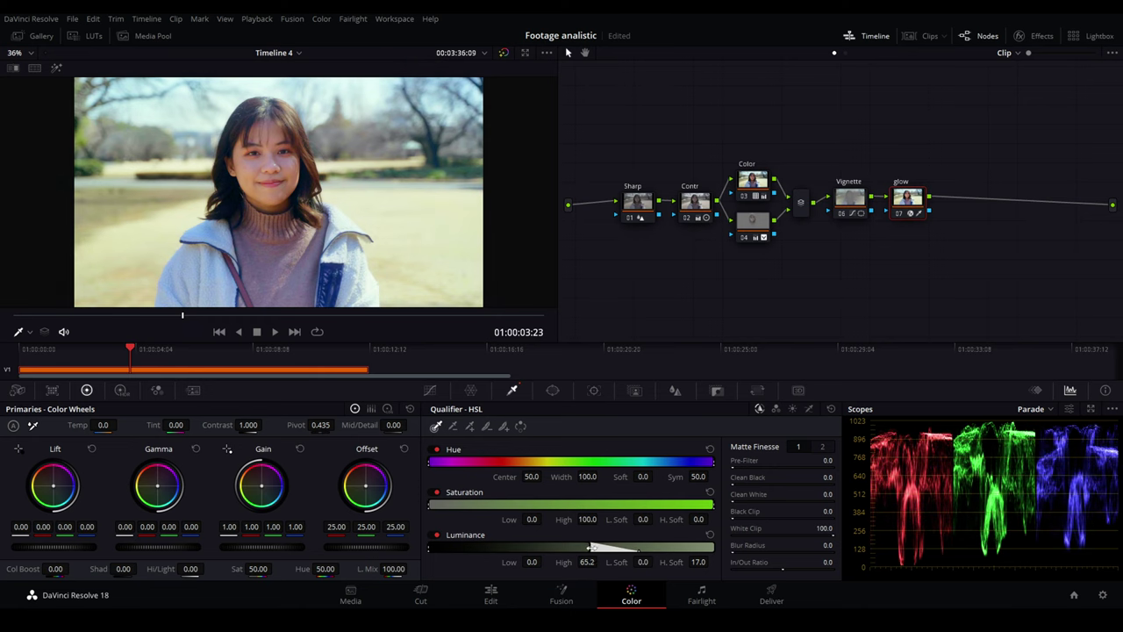
pyautogui.click(56, 68)
pyautogui.moveTo(588, 545); pyautogui.dragTo(591, 545)
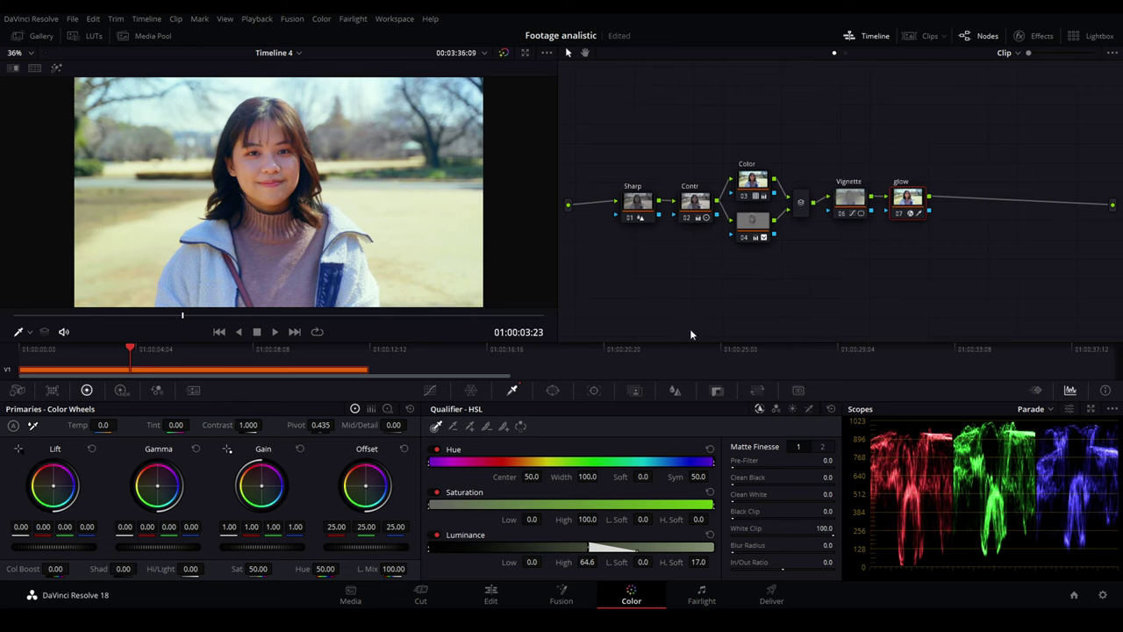
pyautogui.click(434, 391)
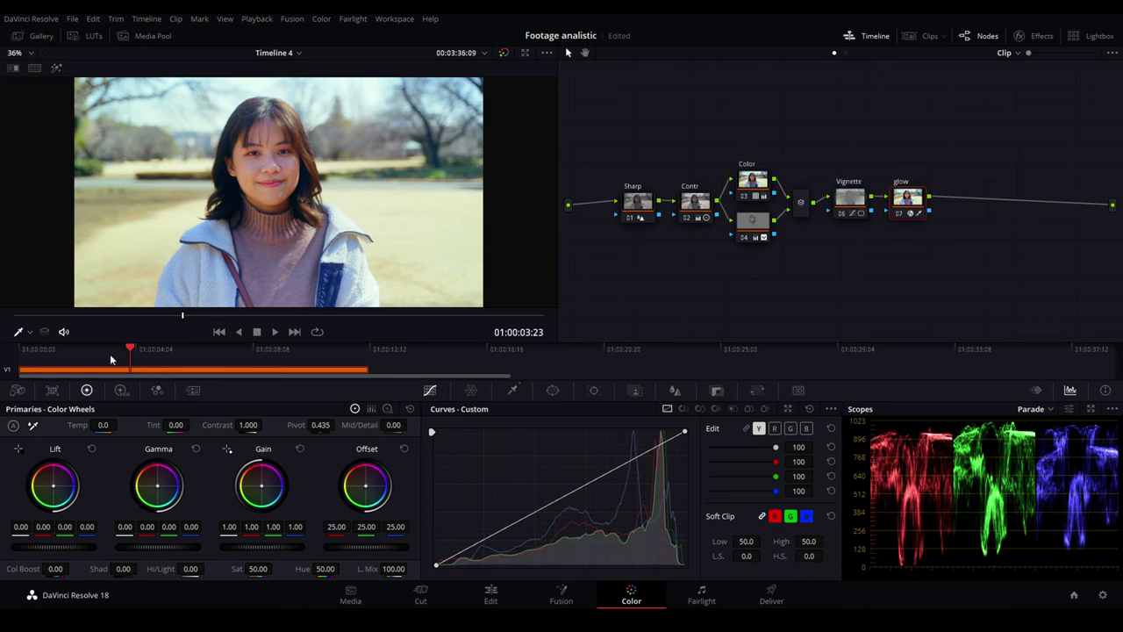
# Scrub through the graded park clip and save the project.
pyautogui.moveTo(125, 351); pyautogui.dragTo(173, 366)
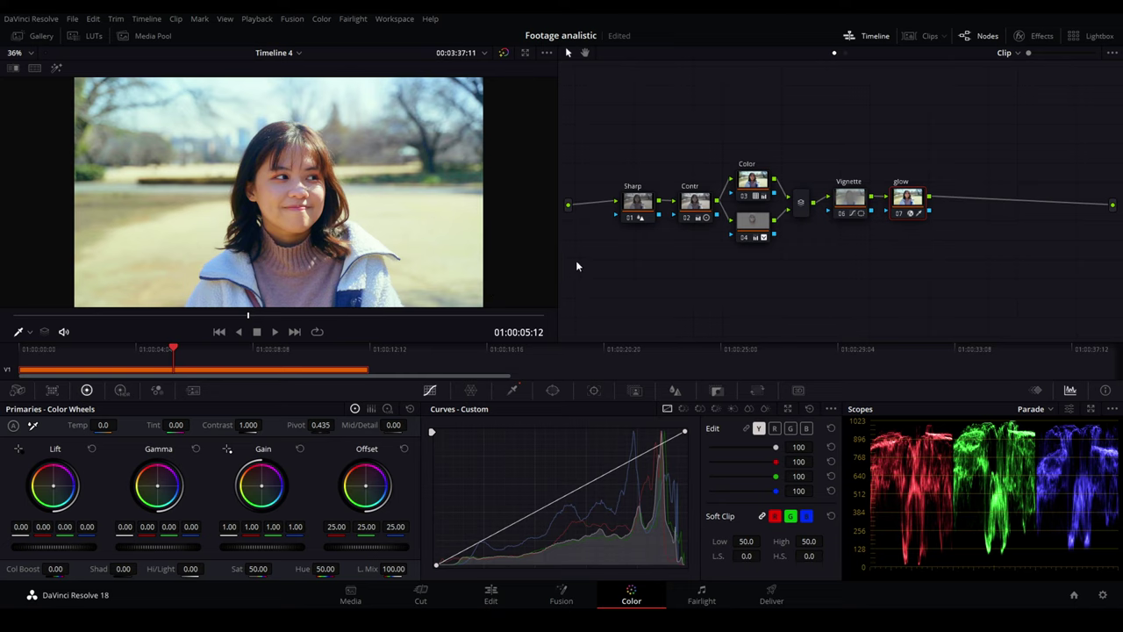
pyautogui.moveTo(772, 174)
pyautogui.hotkey('ctrl', 's')
# Play back the park clip and add a marker at 01:00:03:20.
pyautogui.click(72, 351)
pyautogui.press('space')
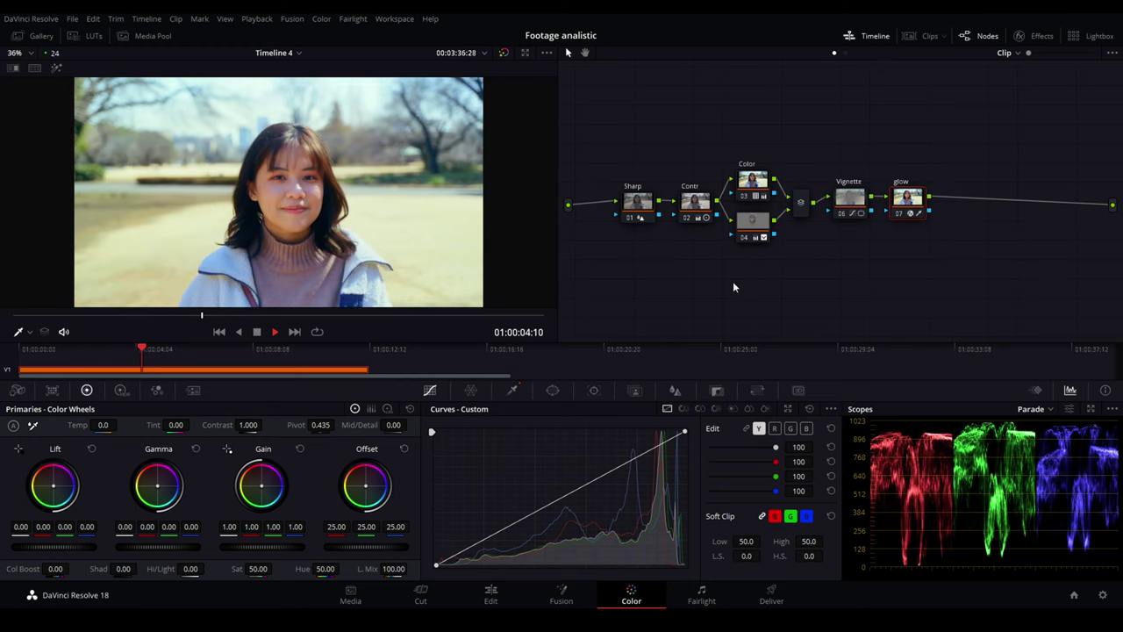
pyautogui.press('space')
pyautogui.press('space')
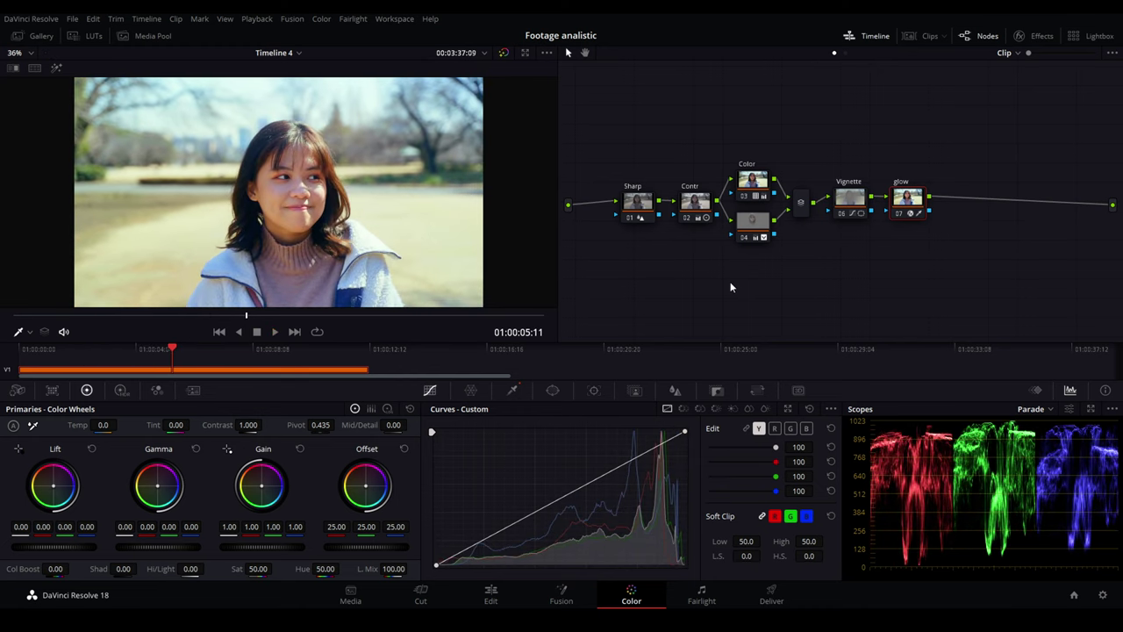
pyautogui.click(115, 356)
pyautogui.moveTo(115, 356); pyautogui.dragTo(127, 365)
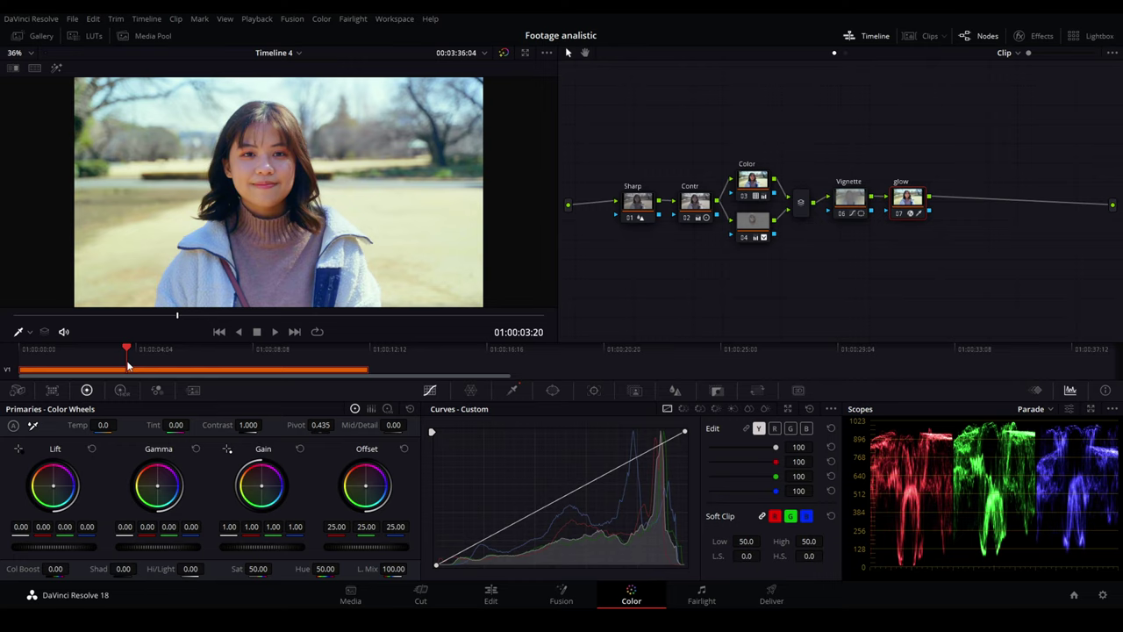
pyautogui.press('m')
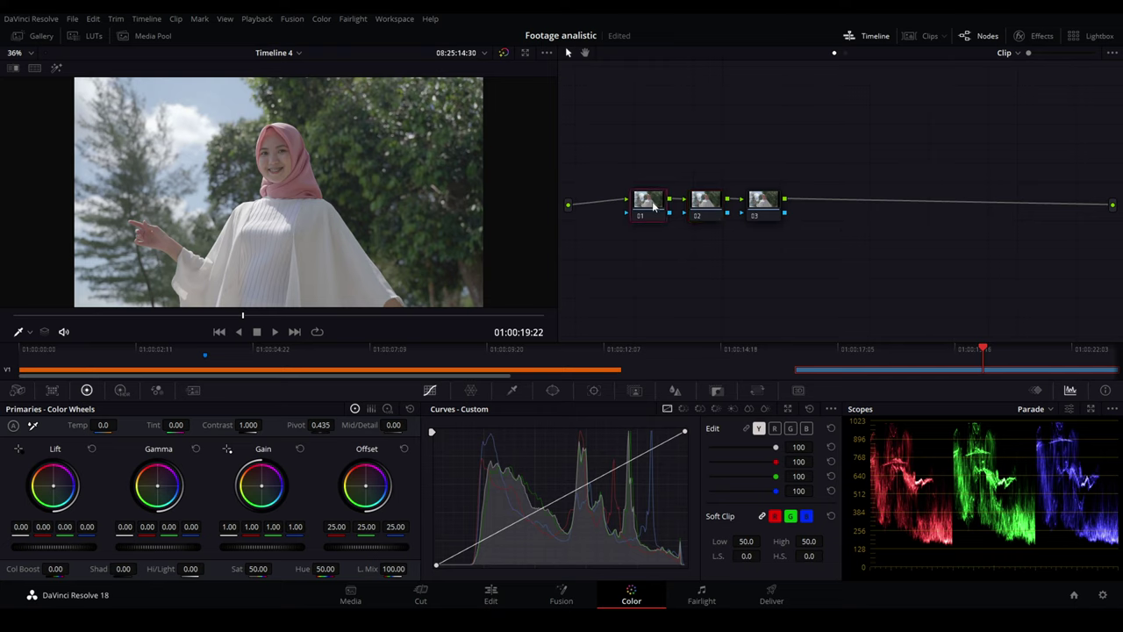
# Apply the JK LUT Japanese Tone S-LOG2 LUT to node 02 of the hijab clip.
pyautogui.click(764, 211)
pyautogui.click(716, 208)
pyautogui.rightClick(715, 208)
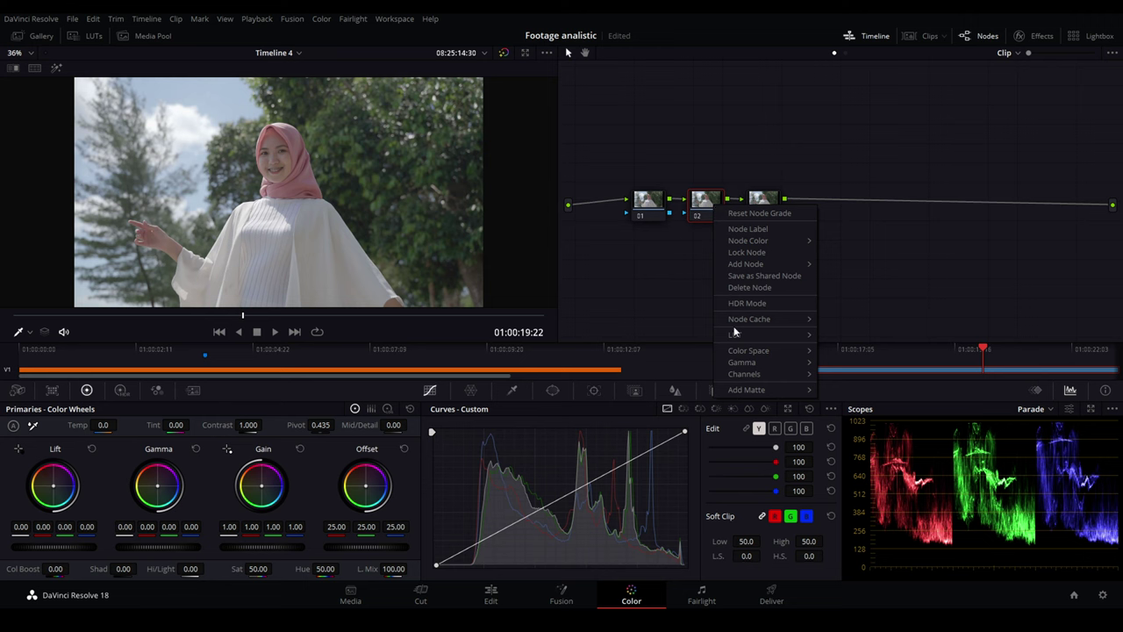
pyautogui.moveTo(735, 334)
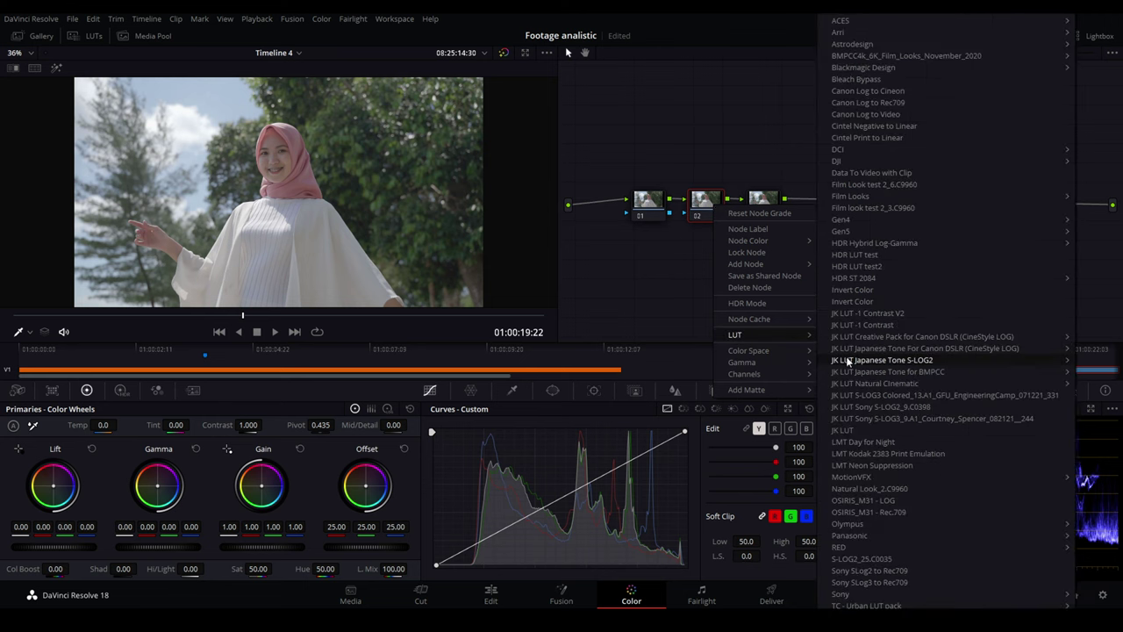
pyautogui.moveTo(886, 363)
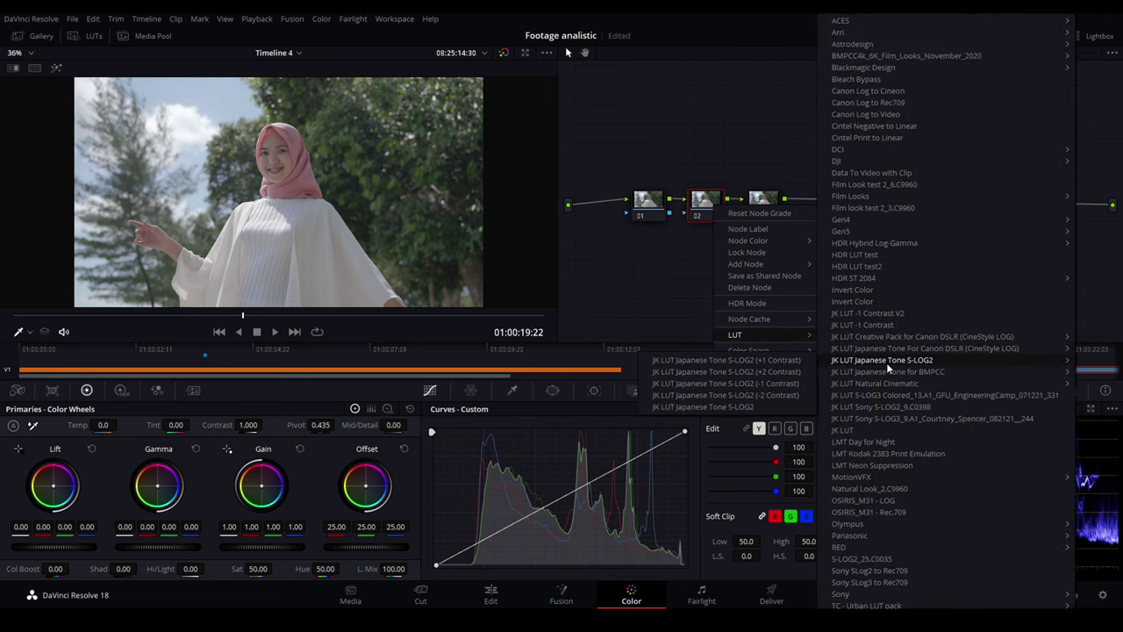
pyautogui.click(760, 388)
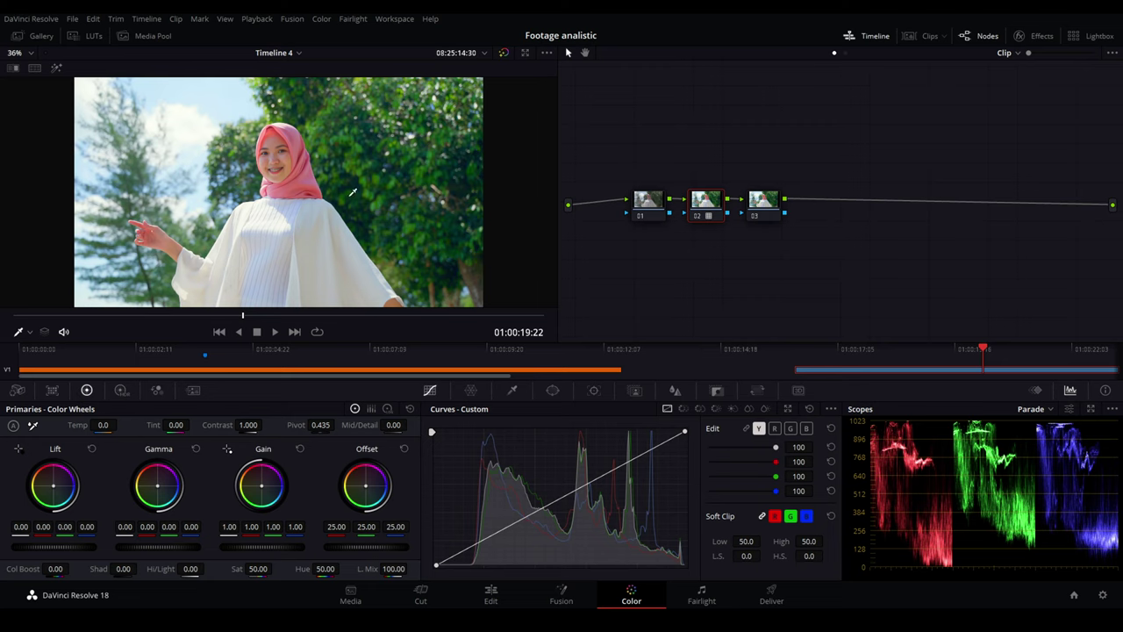
# Lower node 01's Gain to about 0.92 and give node 02's Lift a tiny nudge.
pyautogui.click(648, 204)
pyautogui.moveTo(279, 546); pyautogui.dragTo(260, 547)
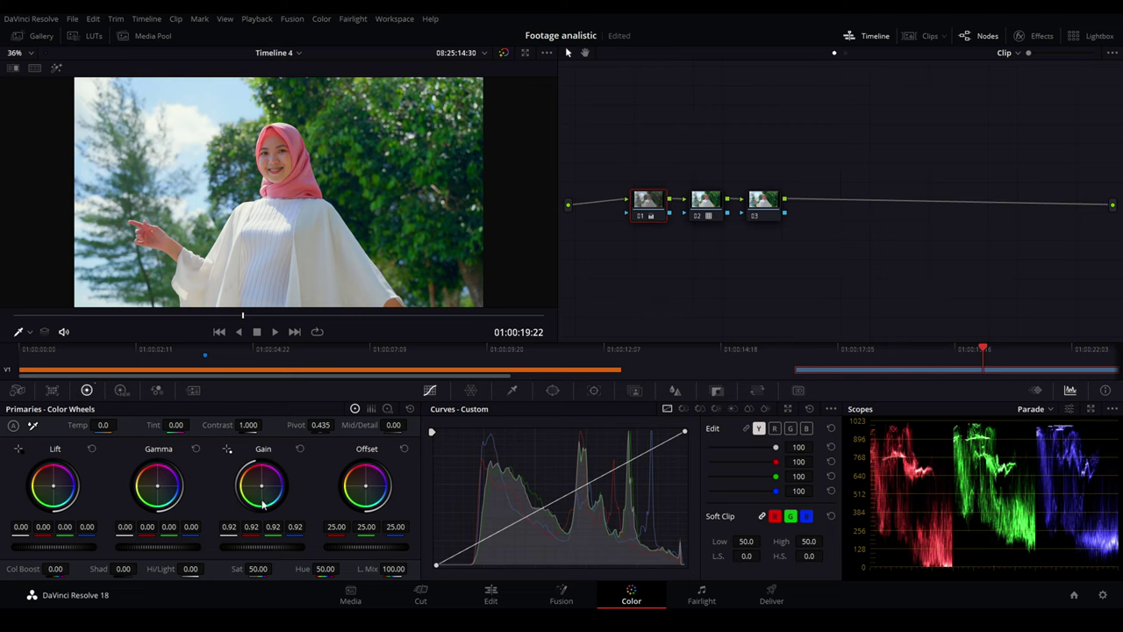
pyautogui.click(705, 204)
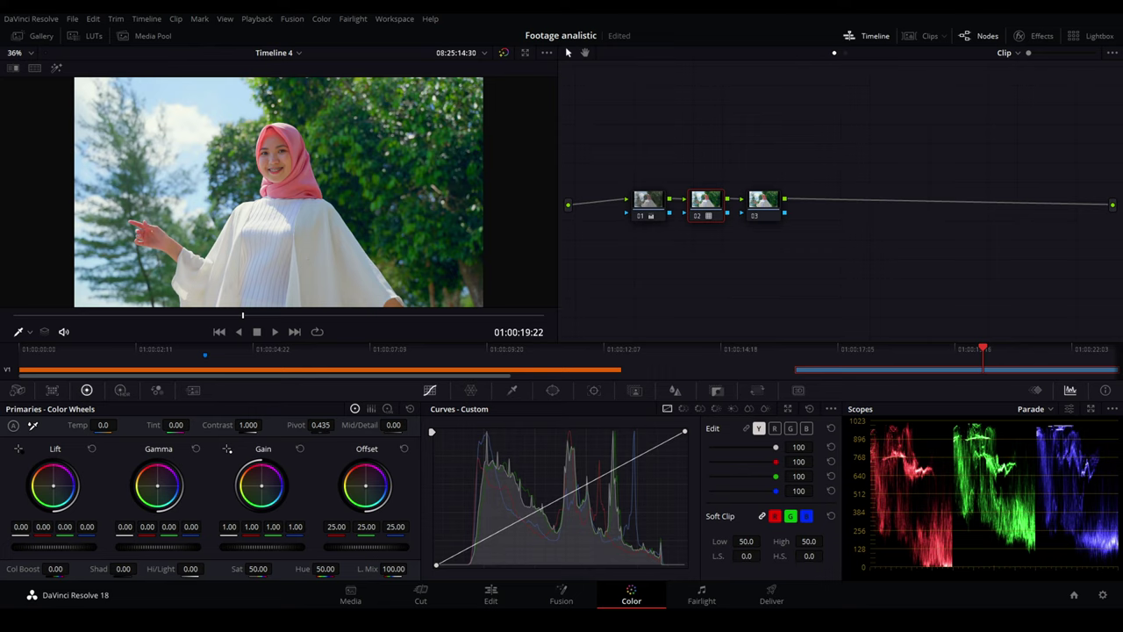
pyautogui.moveTo(54, 485); pyautogui.dragTo(54, 486)
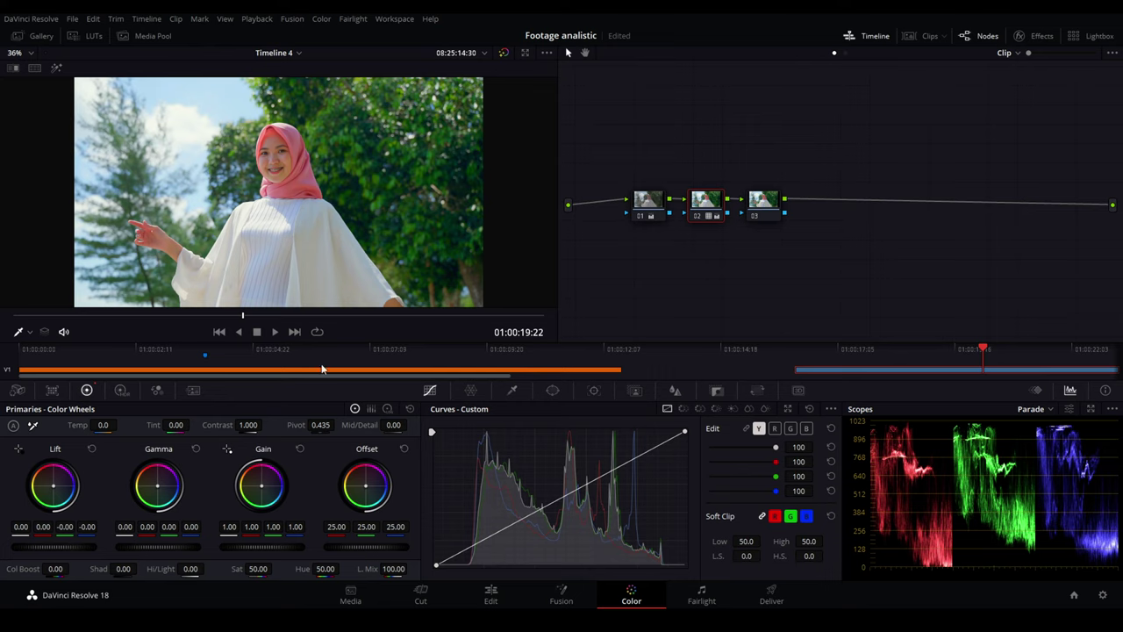
# Cool node 02's Gain toward blue (0.98, 1.00, 1.03), trying then resetting Offset.
pyautogui.moveTo(158, 486); pyautogui.dragTo(159, 485)
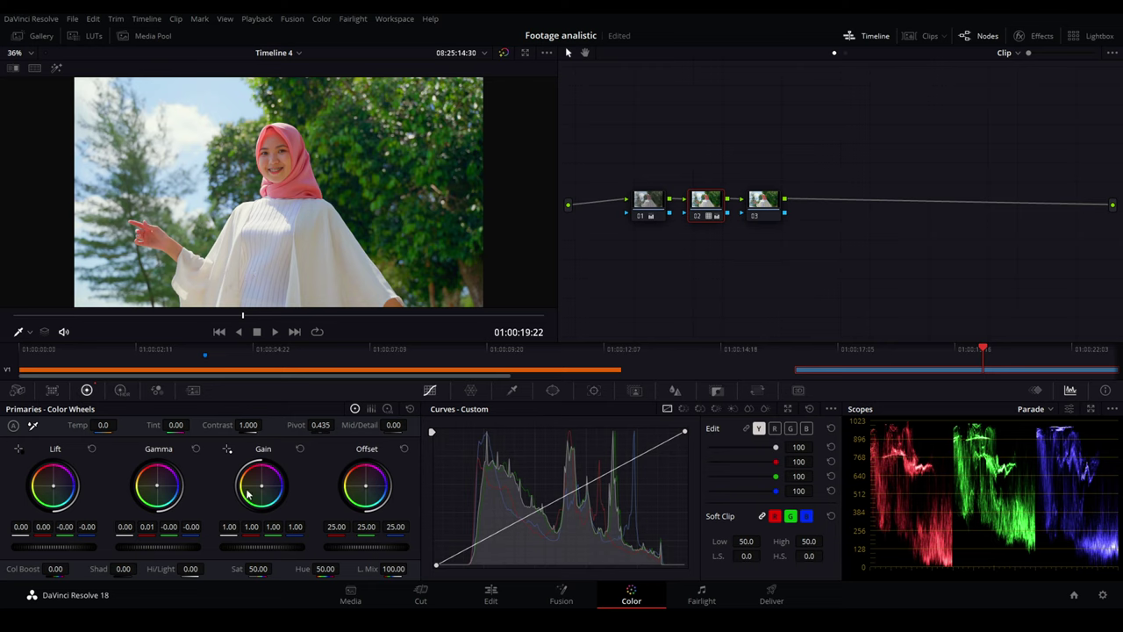
pyautogui.moveTo(261, 494); pyautogui.dragTo(262, 493)
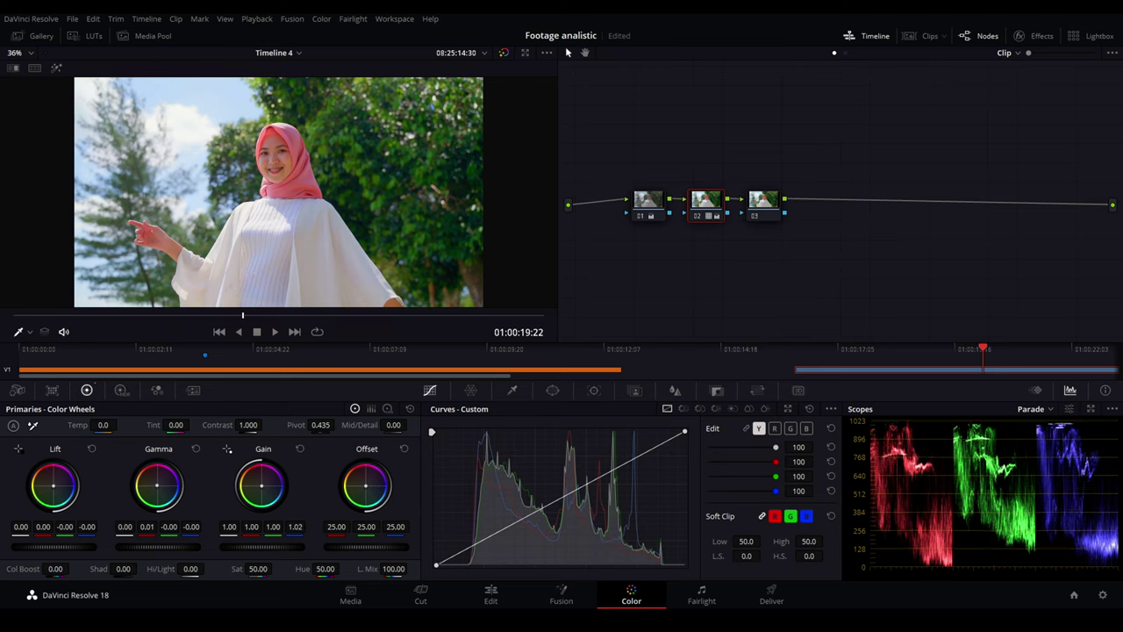
pyautogui.moveTo(262, 492); pyautogui.dragTo(265, 494)
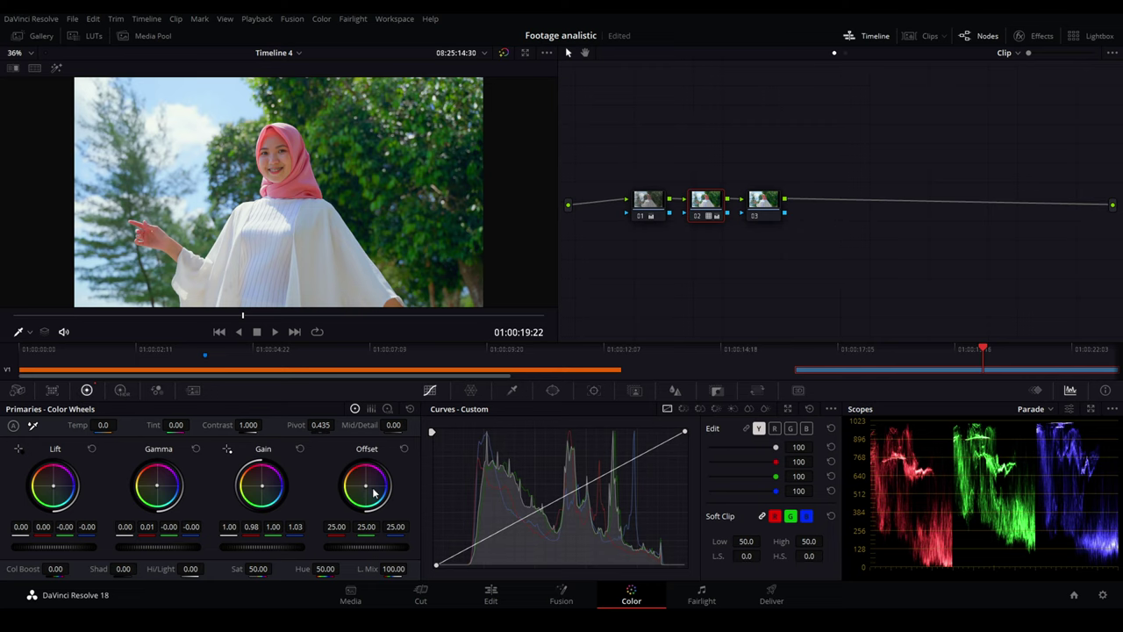
pyautogui.moveTo(369, 491); pyautogui.dragTo(364, 488)
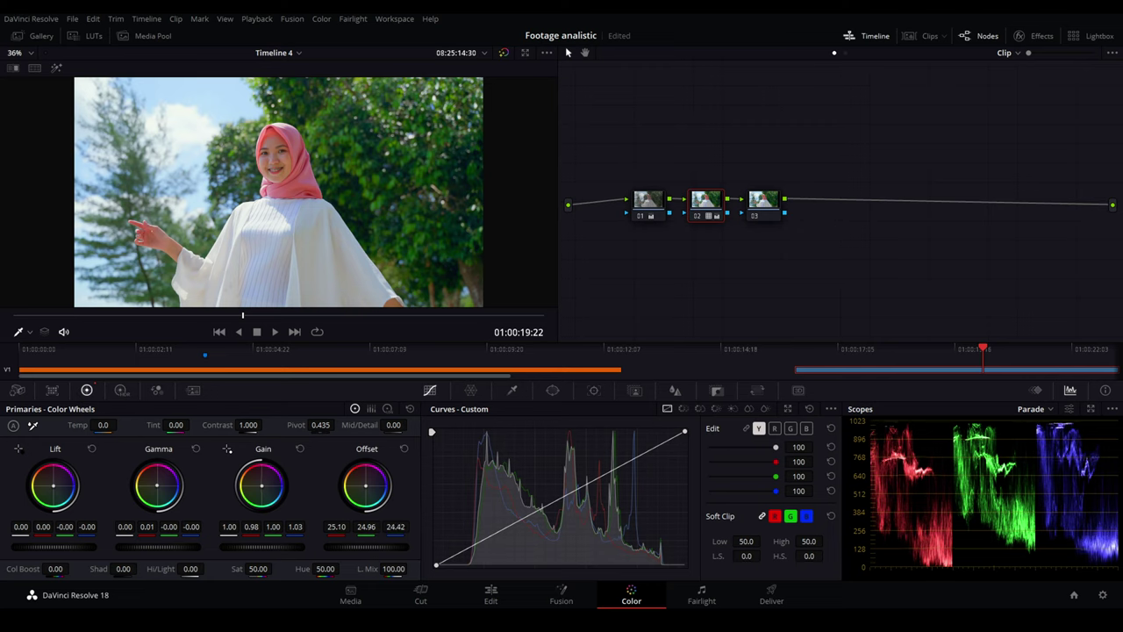
pyautogui.doubleClick(369, 490)
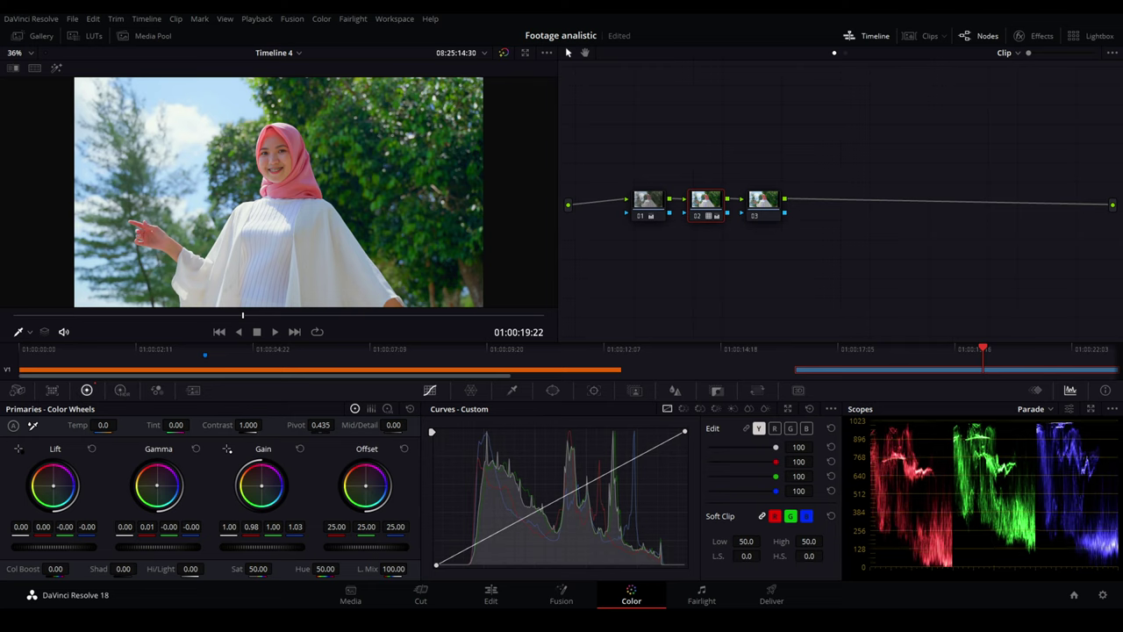
pyautogui.moveTo(369, 490); pyautogui.dragTo(367, 491)
pyautogui.doubleClick(367, 491)
# Try a Col Boost of 15 then reset it, and set node 02's Saturation to 55.
pyautogui.click(55, 569)
pyautogui.write('15')
pyautogui.press('Return')
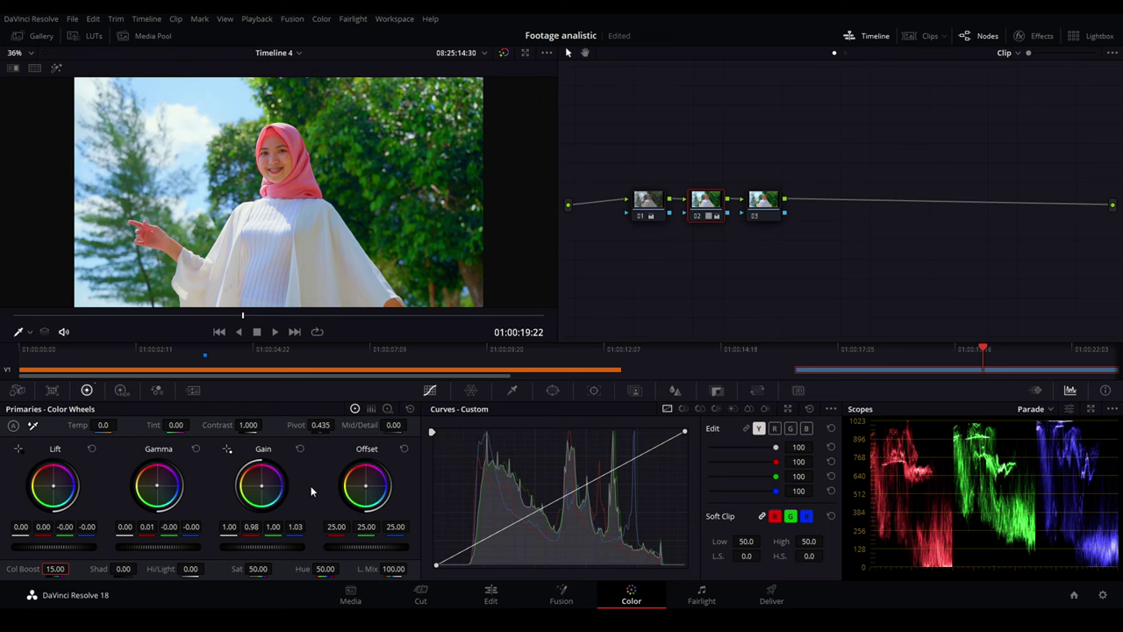
pyautogui.doubleClick(51, 570)
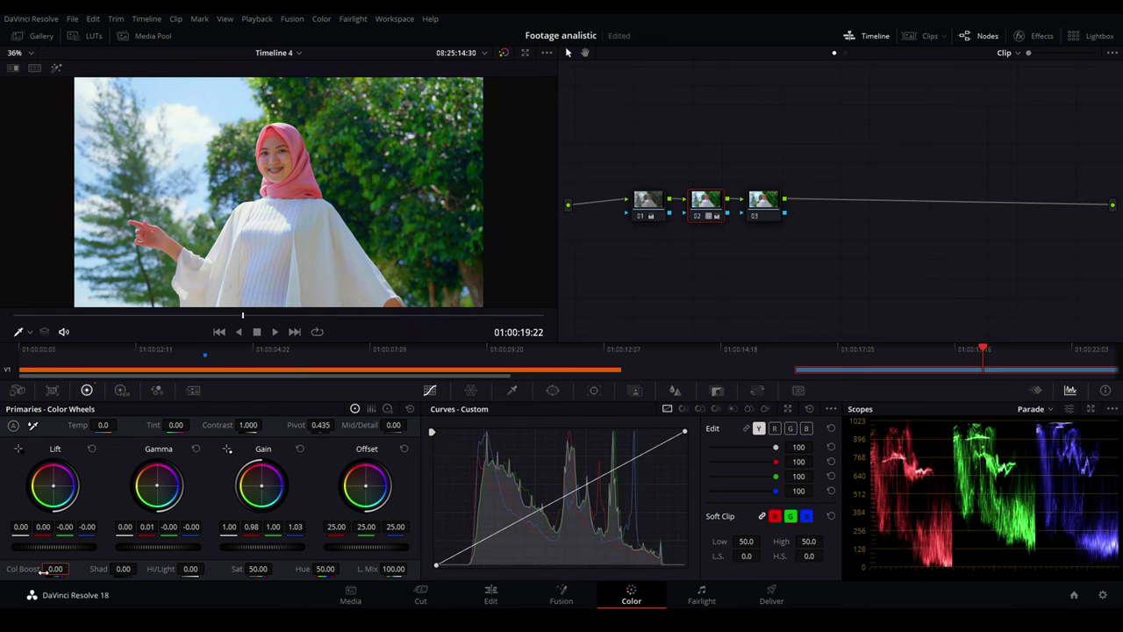
pyautogui.click(258, 569)
pyautogui.write('60')
pyautogui.press('Return')
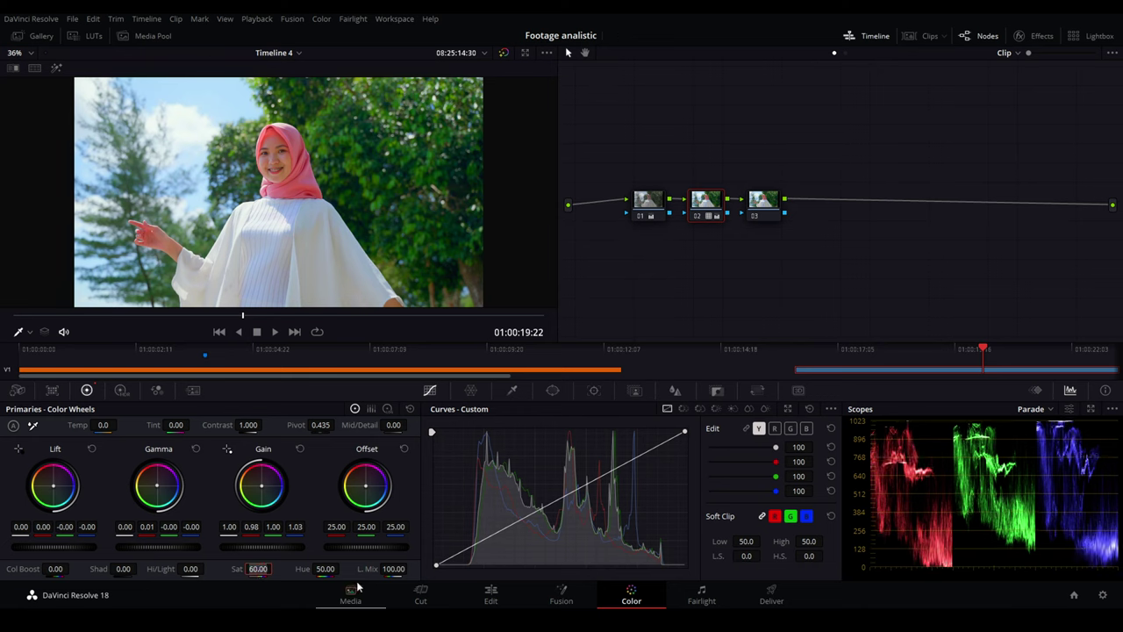
pyautogui.hotkey('ctrl', 'z')
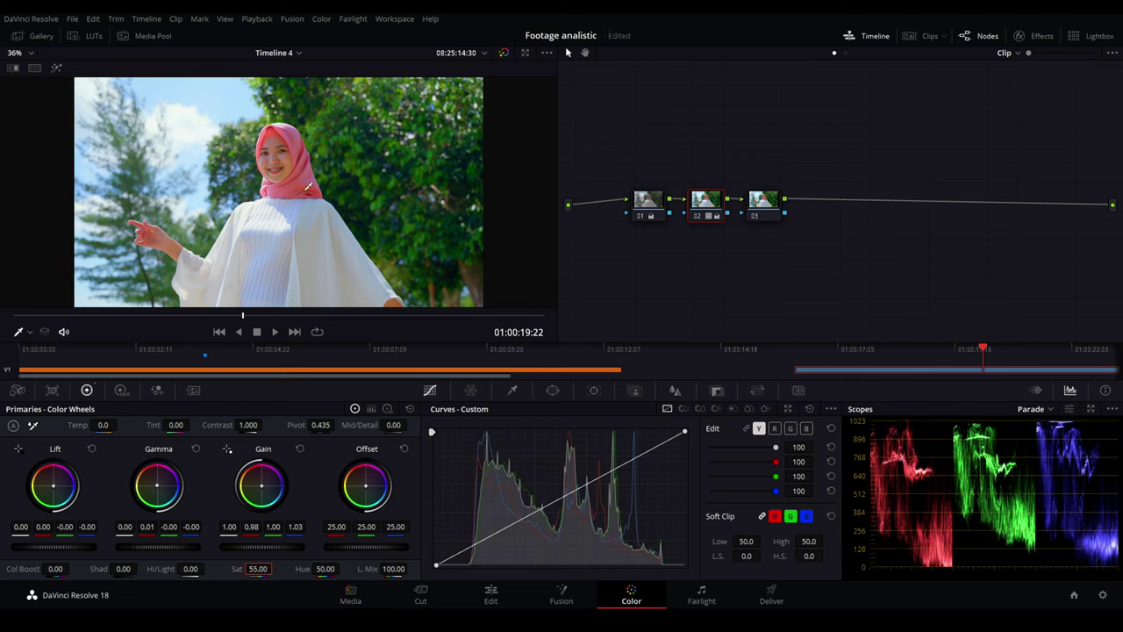
pyautogui.hotkey('shift', ';')
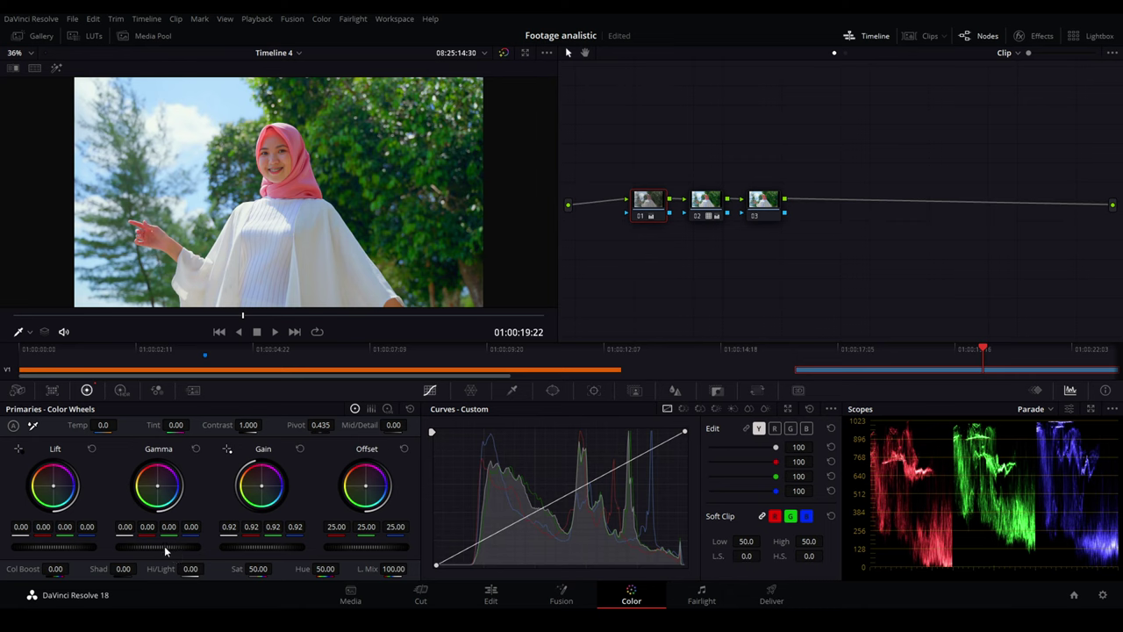
# Raise node 01's Gamma to 0.02 and its Contrast to 1.036.
pyautogui.moveTo(164, 546); pyautogui.dragTo(176, 546)
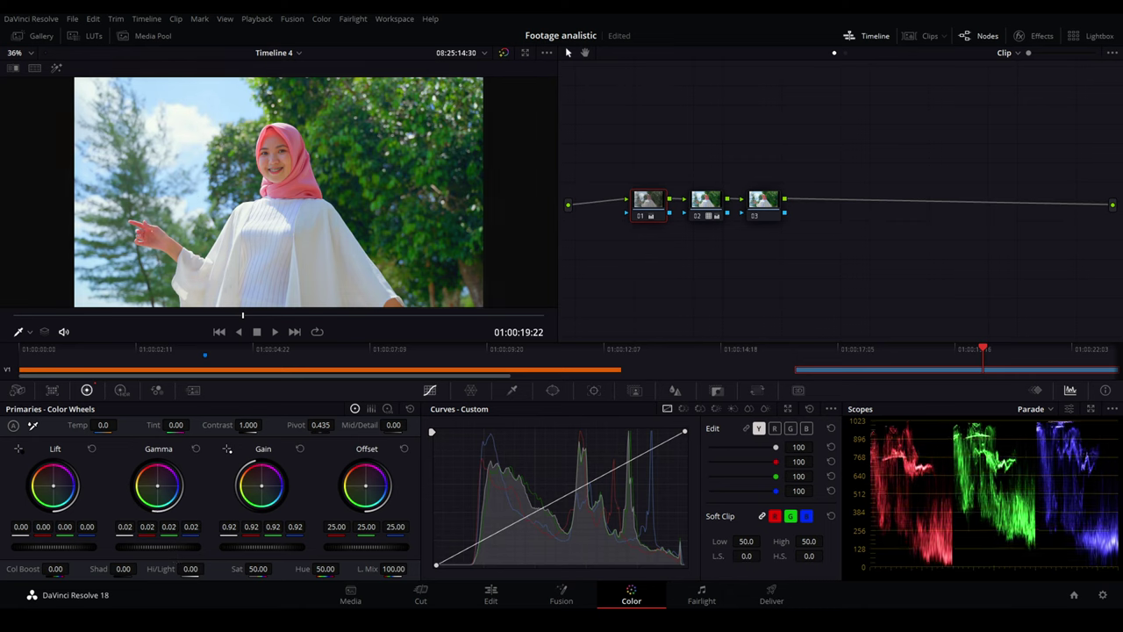
pyautogui.moveTo(200, 547); pyautogui.dragTo(203, 546)
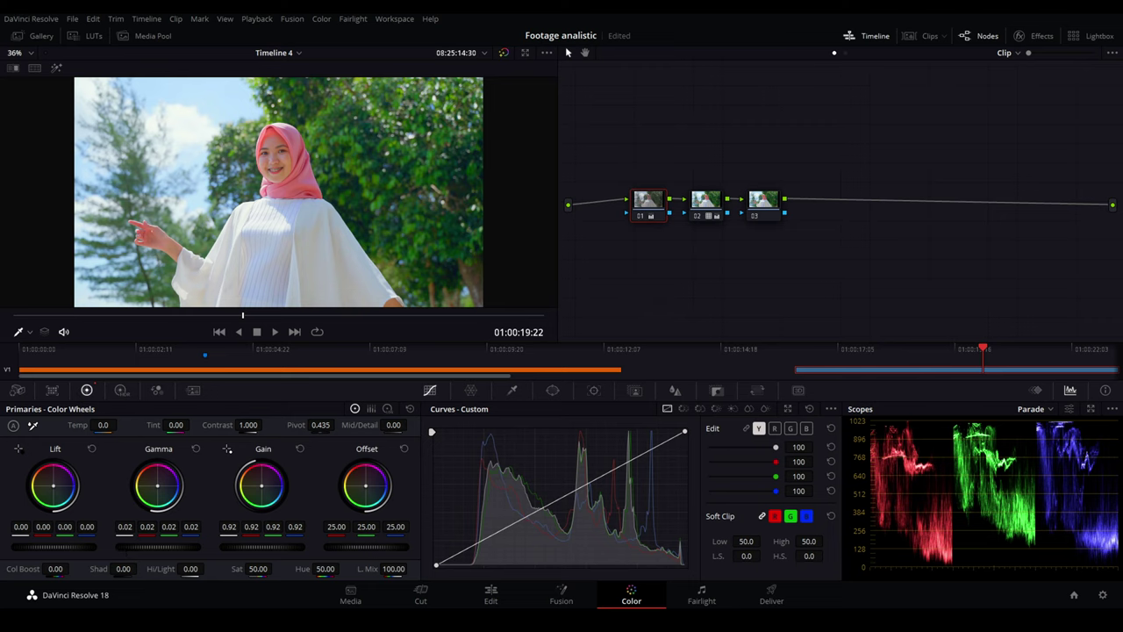
pyautogui.moveTo(253, 425); pyautogui.dragTo(265, 424)
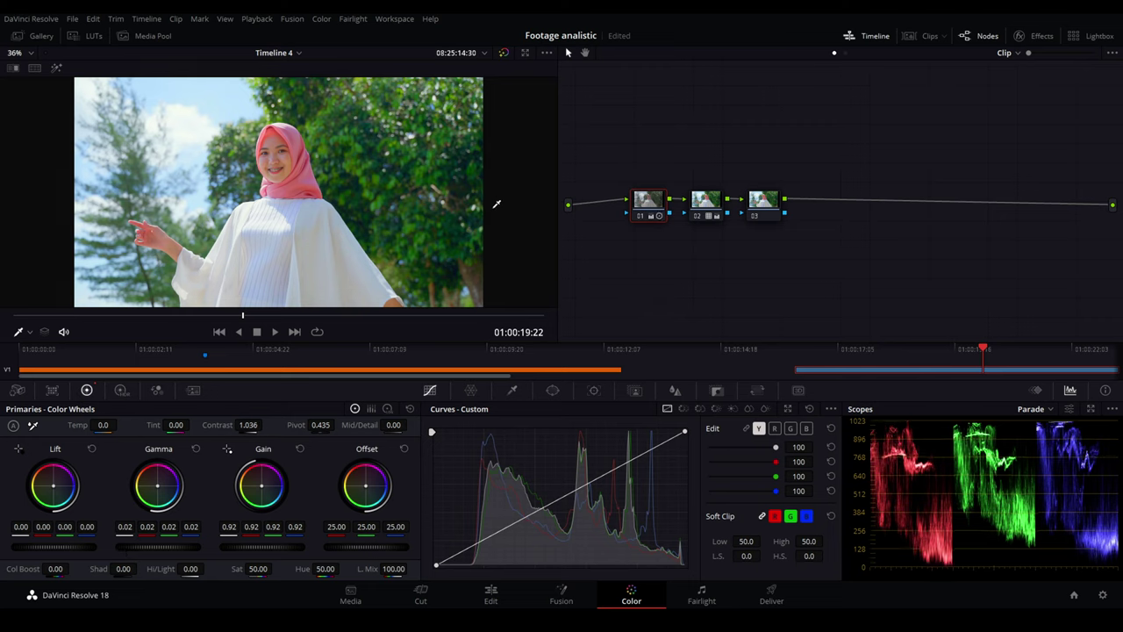
pyautogui.click(711, 205)
pyautogui.click(761, 204)
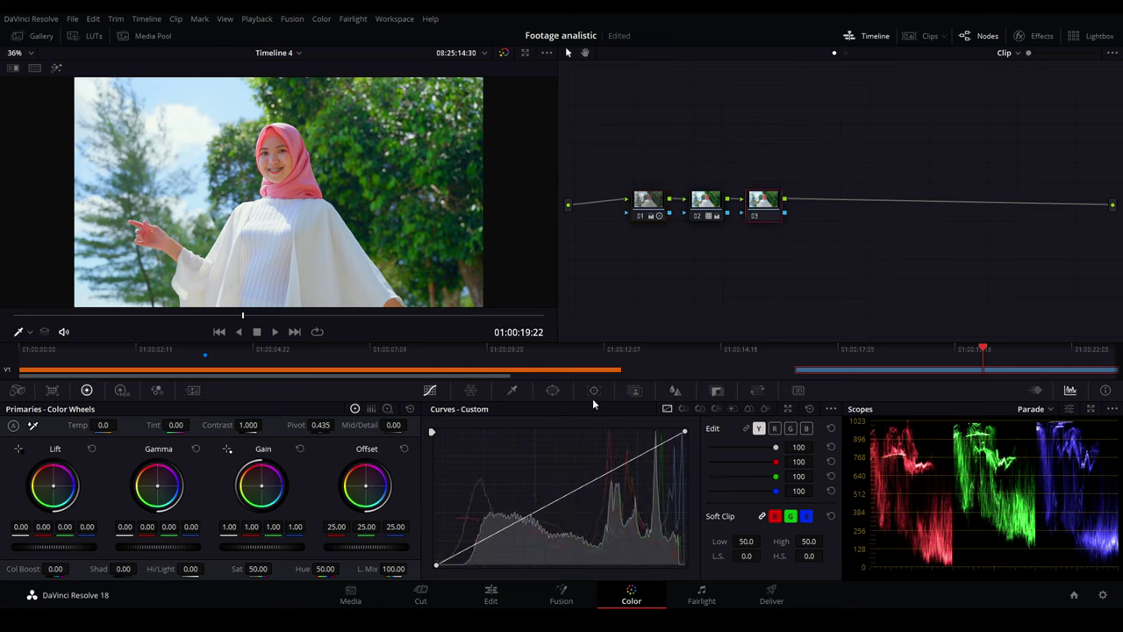
# Add a soft, wide, inverted Circle window around the subject on node 03.
pyautogui.click(553, 389)
pyautogui.click(449, 483)
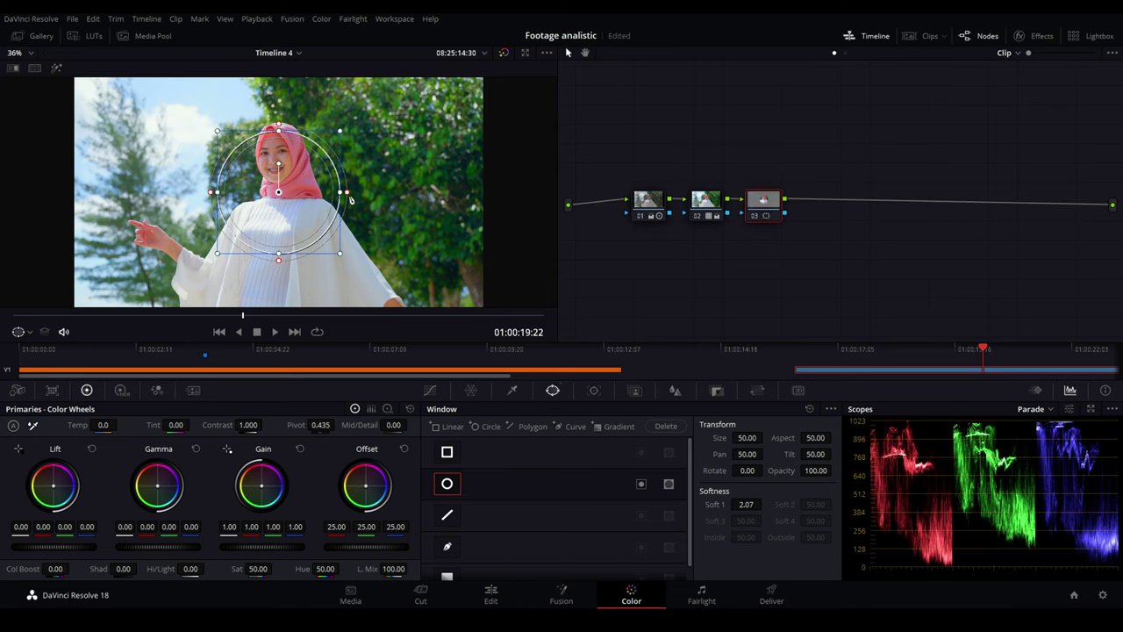
pyautogui.moveTo(347, 193); pyautogui.dragTo(572, 212)
pyautogui.moveTo(339, 192); pyautogui.dragTo(484, 191)
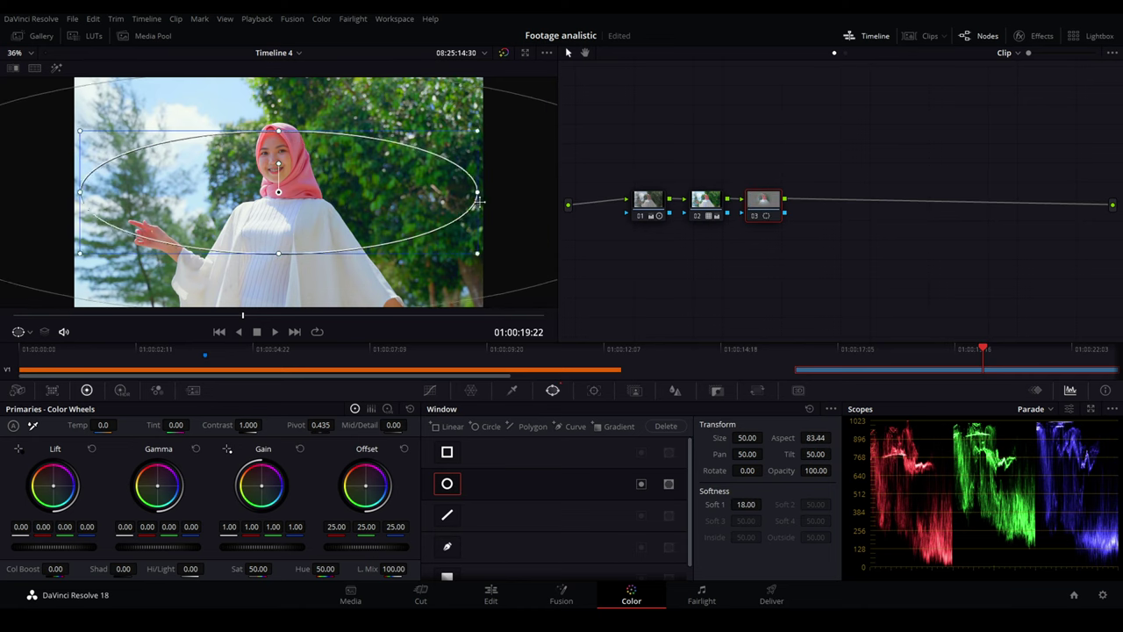
pyautogui.moveTo(278, 130); pyautogui.dragTo(278, 88)
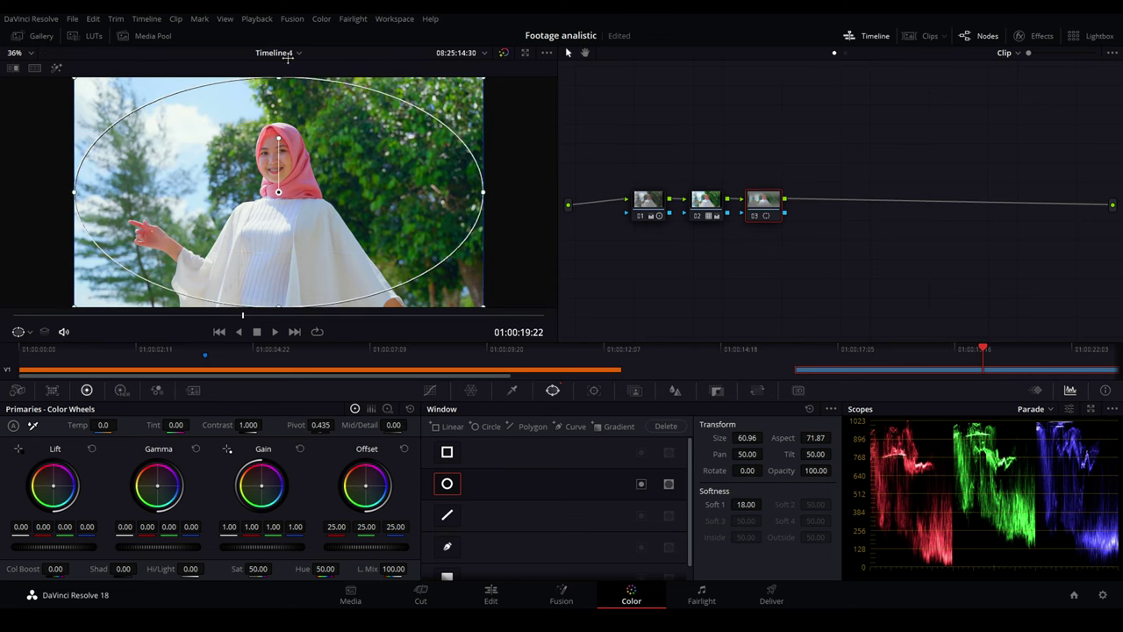
pyautogui.click(429, 390)
pyautogui.click(554, 390)
pyautogui.click(642, 484)
# Bow node 03's custom curve upward through one point, keeping Contrast at 1.000.
pyautogui.click(428, 390)
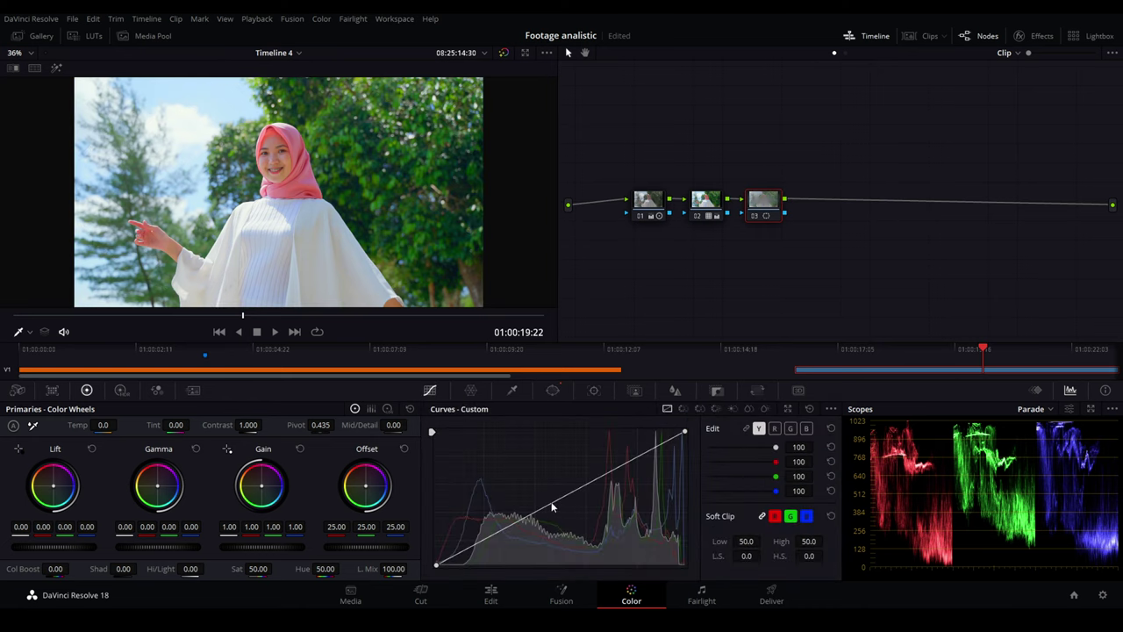
pyautogui.moveTo(552, 503); pyautogui.dragTo(537, 485)
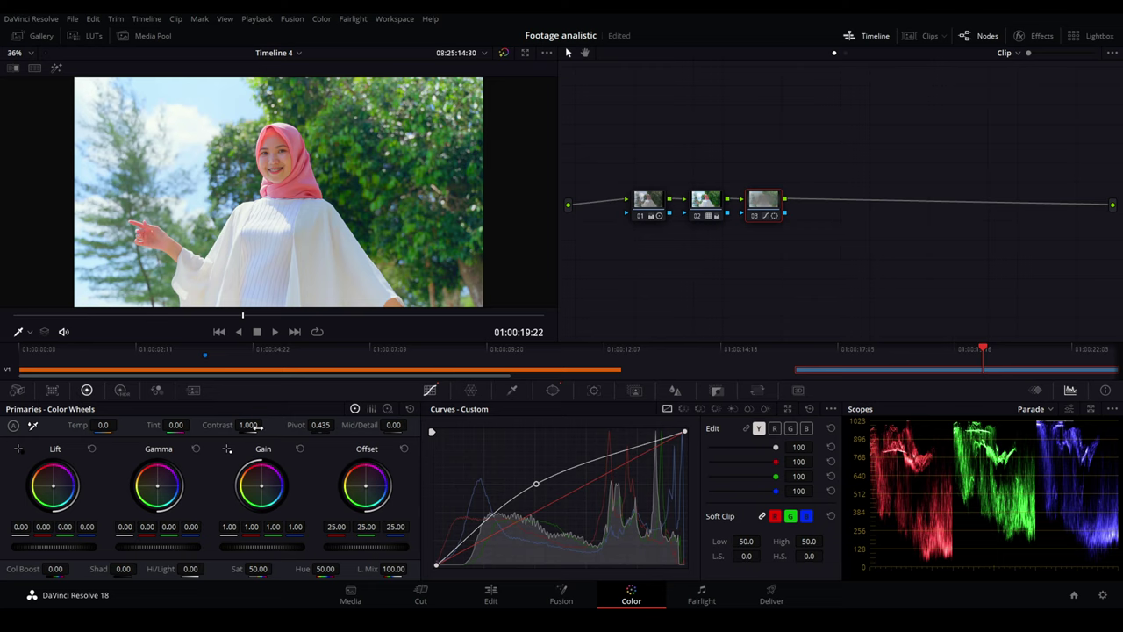
pyautogui.moveTo(248, 424); pyautogui.dragTo(265, 425)
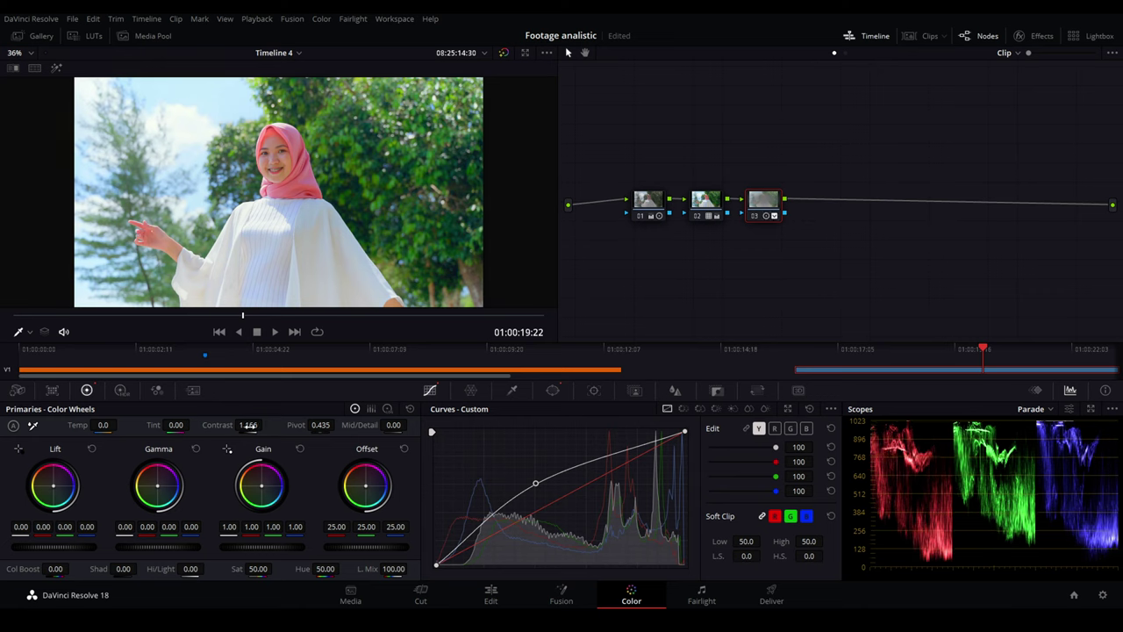
pyautogui.doubleClick(251, 425)
# Darken the hijab shot's shadows with Lift master at -0.05 and save the project.
pyautogui.moveTo(88, 553); pyautogui.dragTo(61, 553)
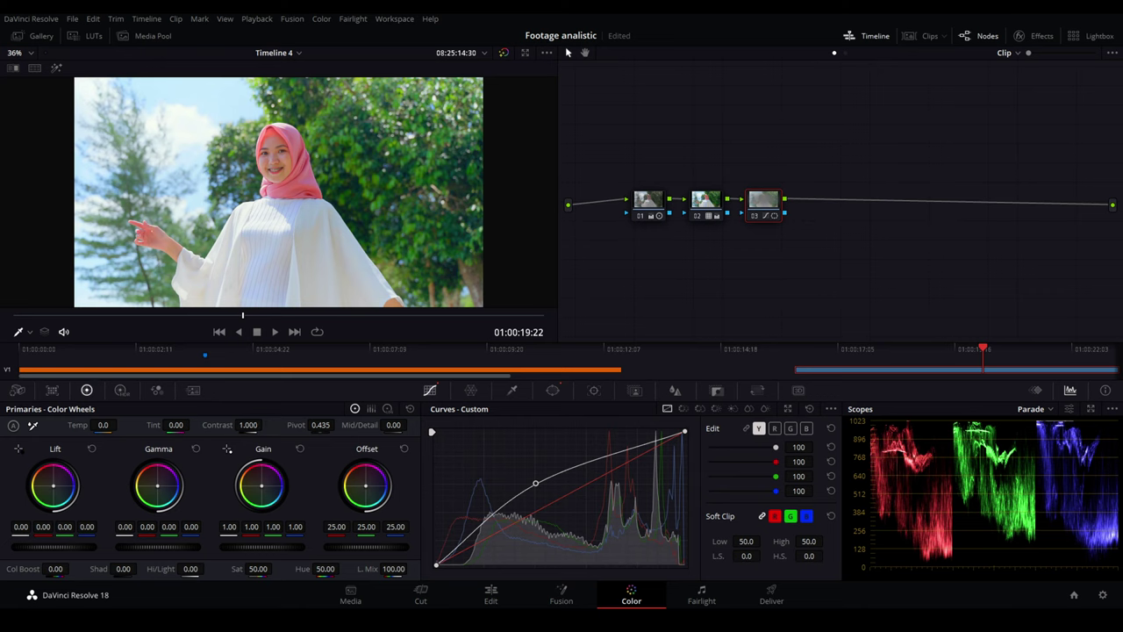
pyautogui.hotkey('ctrl', 's')
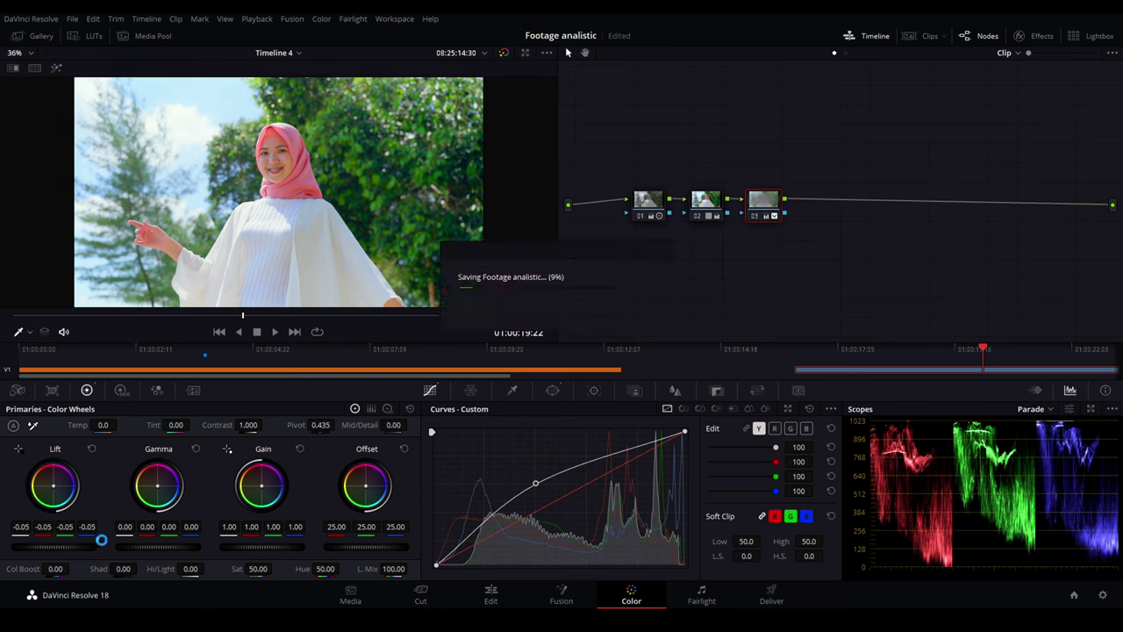
pyautogui.press('space')
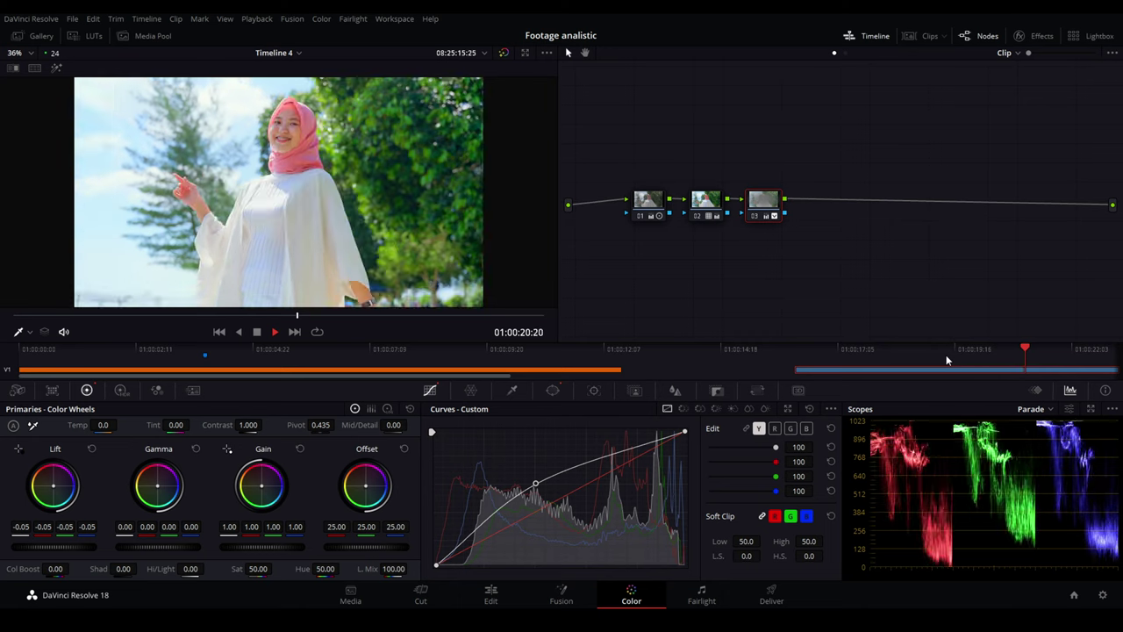
# Review the graded hijab clip in playback, then scrub along the timeline to the red-flannel street clip.
pyautogui.click(922, 349)
pyautogui.press('space')
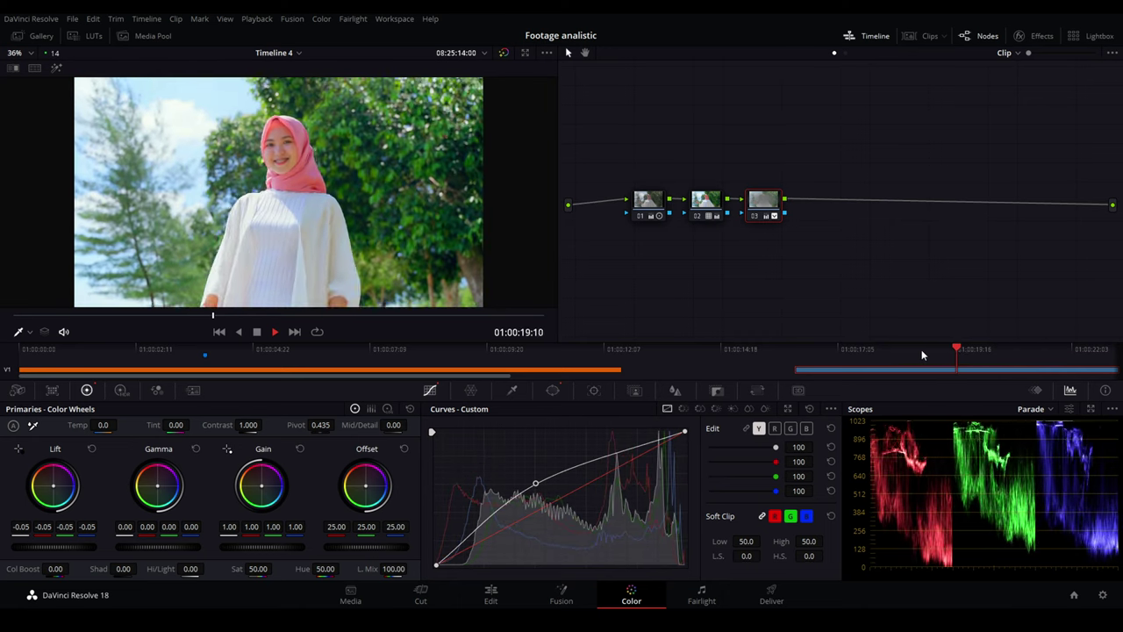
pyautogui.moveTo(910, 351); pyautogui.dragTo(998, 368)
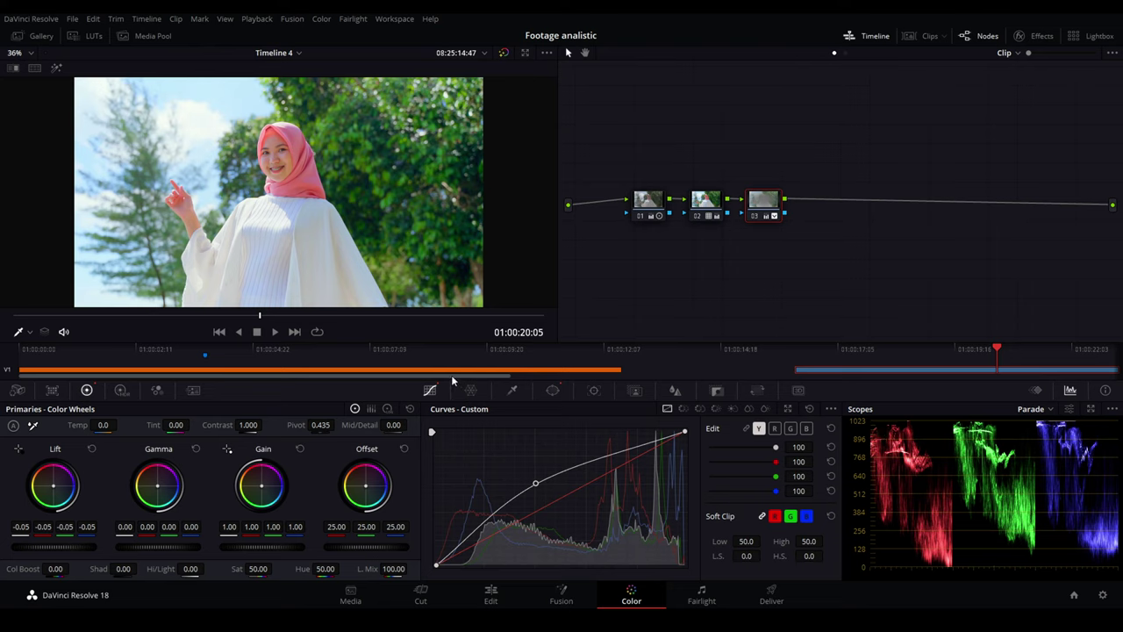
pyautogui.moveTo(453, 378); pyautogui.dragTo(885, 378)
pyautogui.moveTo(702, 349); pyautogui.dragTo(845, 358)
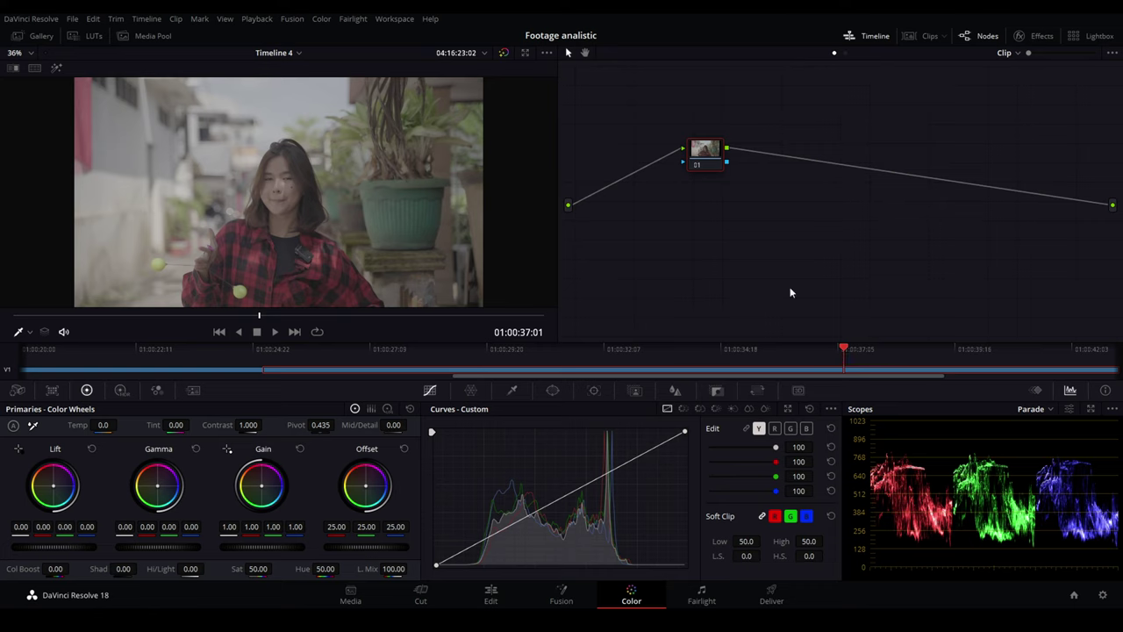
# Add serial node 02 after node 01 on the plaid-shirt clip and select it.
pyautogui.moveTo(703, 155); pyautogui.dragTo(688, 186)
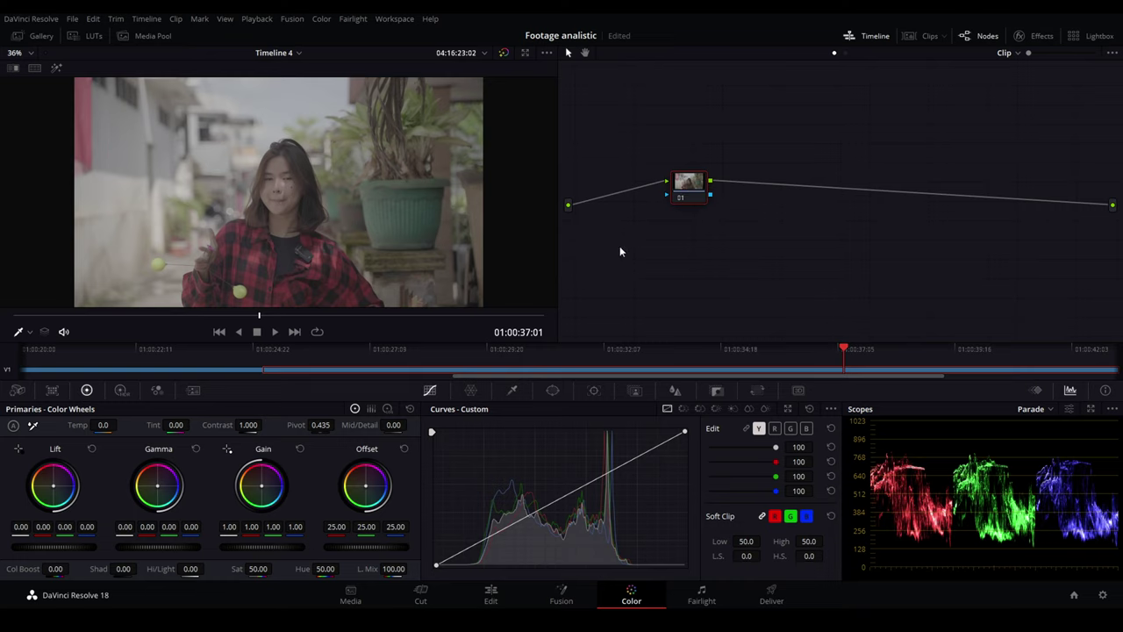
pyautogui.moveTo(689, 193); pyautogui.dragTo(673, 202)
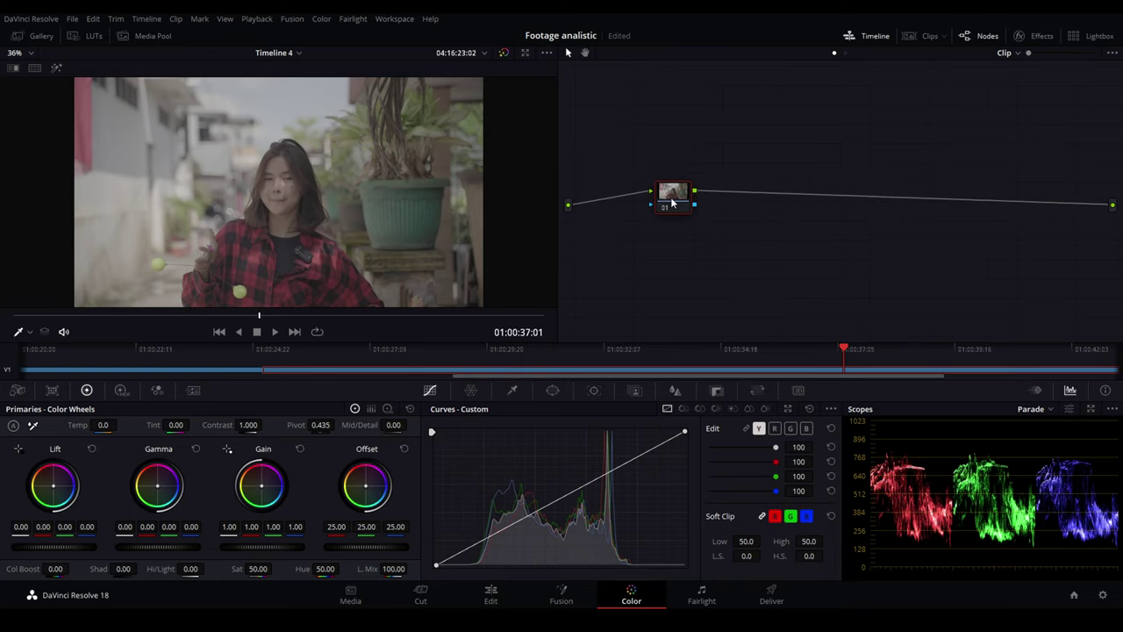
pyautogui.hotkey('alt', 's')
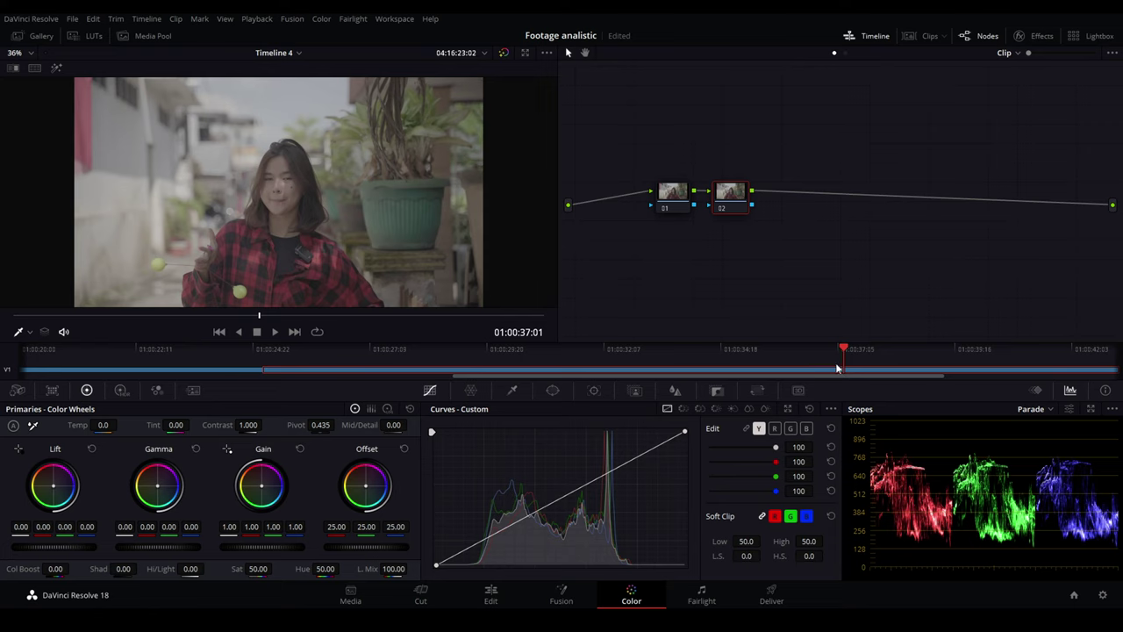
pyautogui.press('Right')
pyautogui.press('Right')
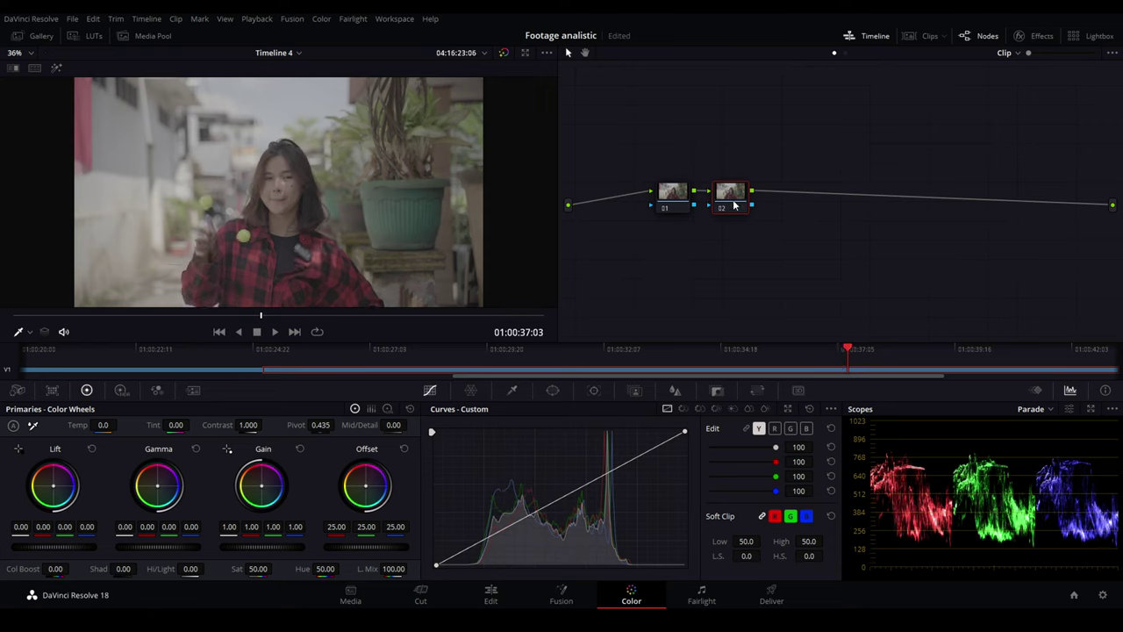
pyautogui.moveTo(737, 205); pyautogui.dragTo(742, 204)
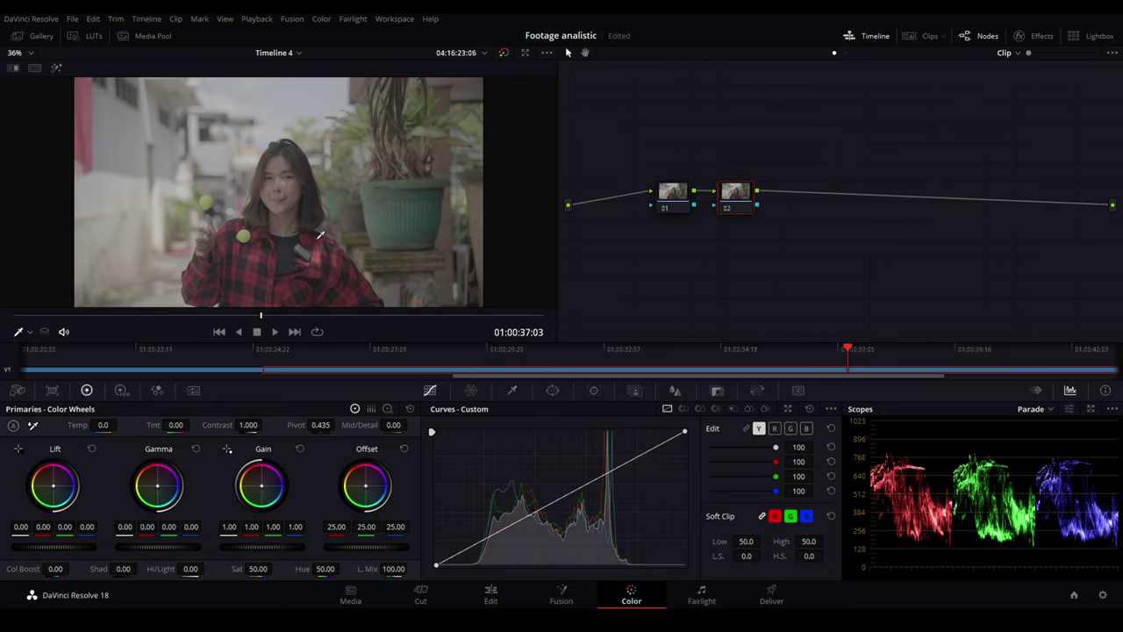
# Give node 02 the JK LUT Japanese Tone S-LOG2 look in its +2 Contrast variant.
pyautogui.rightClick(740, 199)
pyautogui.moveTo(774, 327)
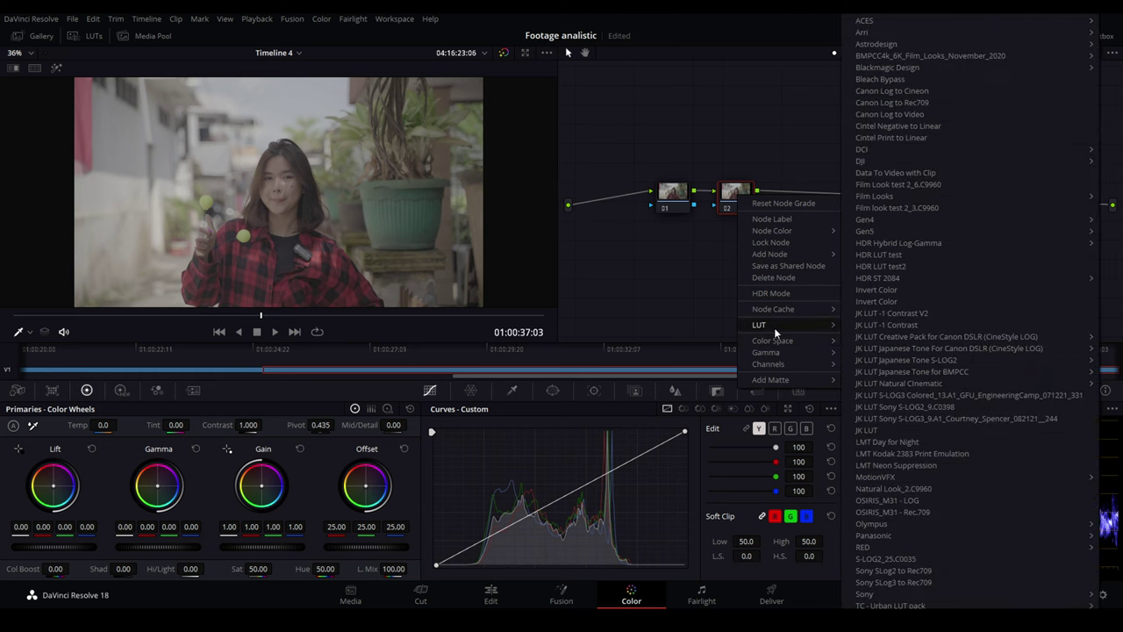
pyautogui.moveTo(897, 385)
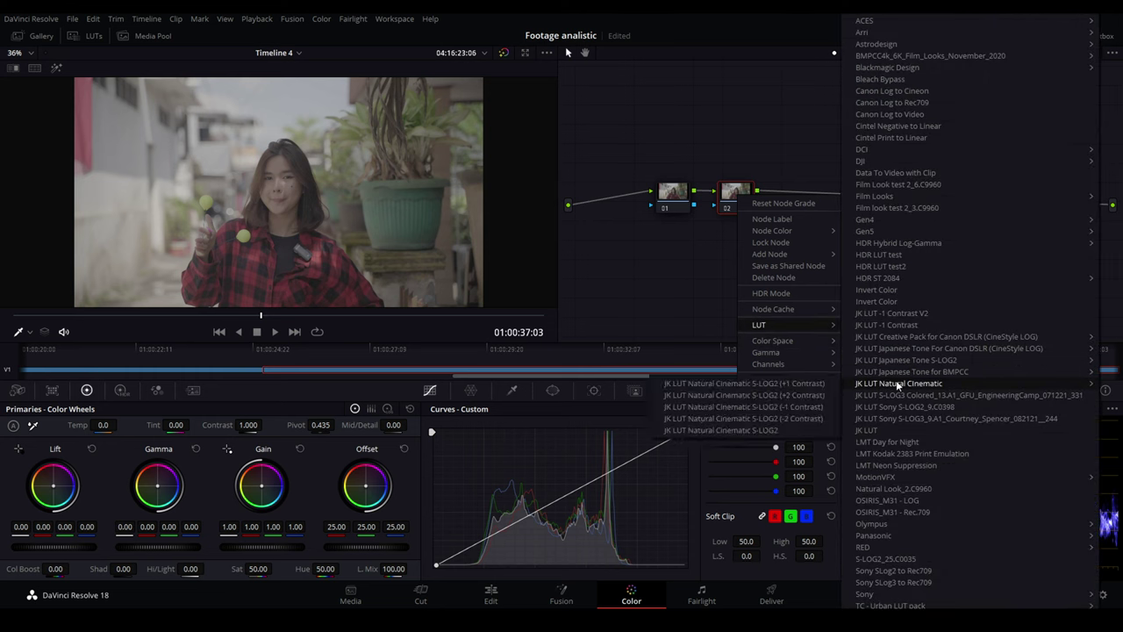
pyautogui.moveTo(902, 363)
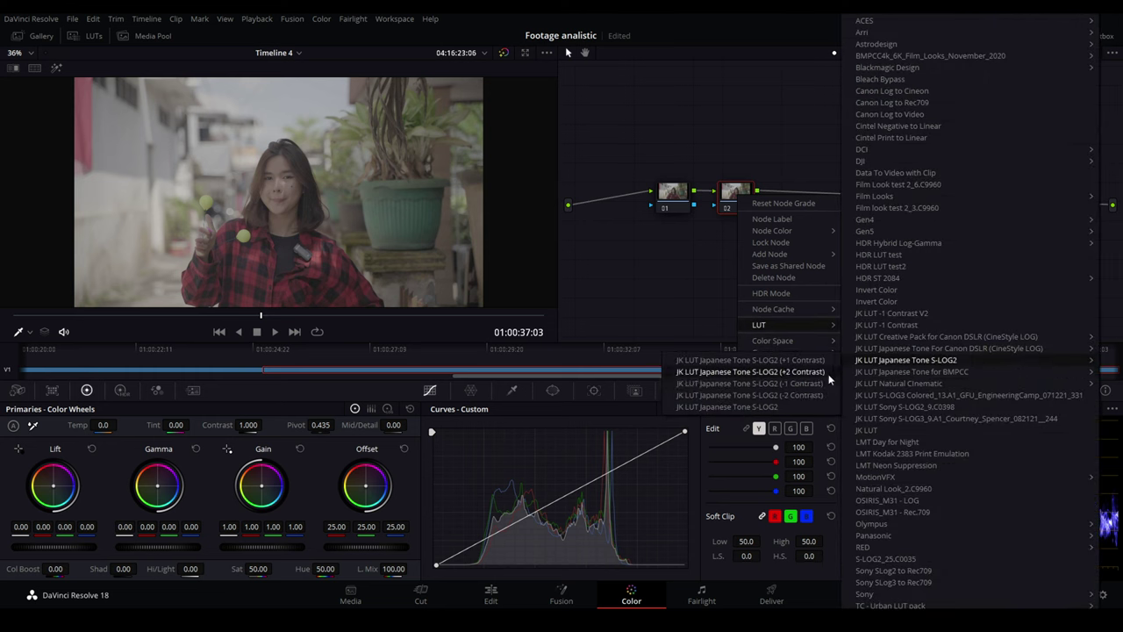
pyautogui.click(792, 402)
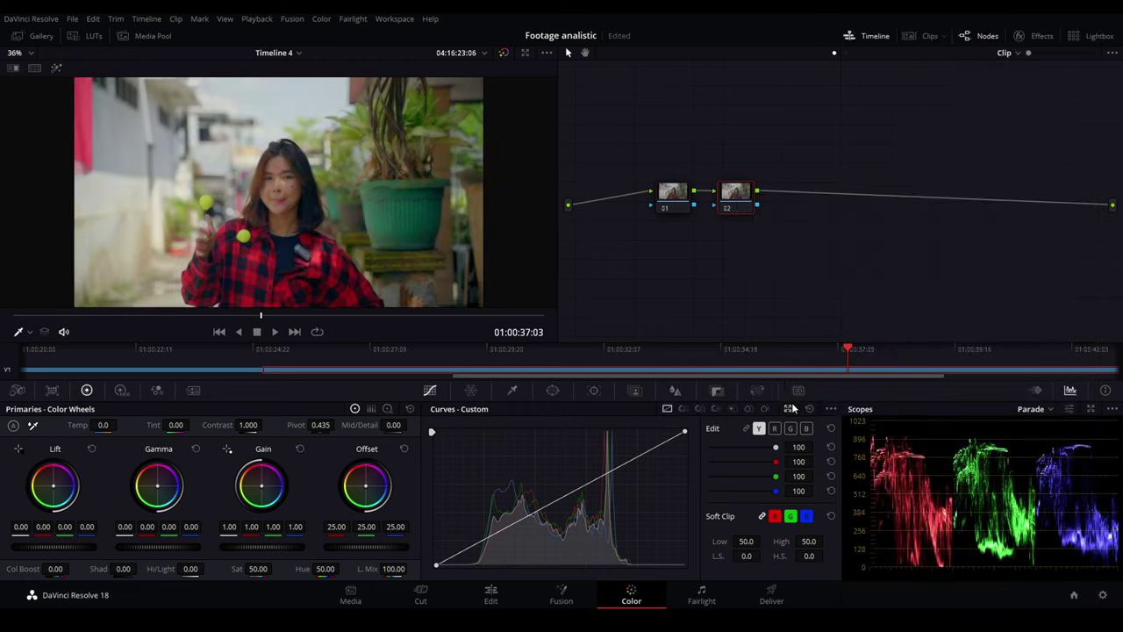
pyautogui.rightClick(725, 194)
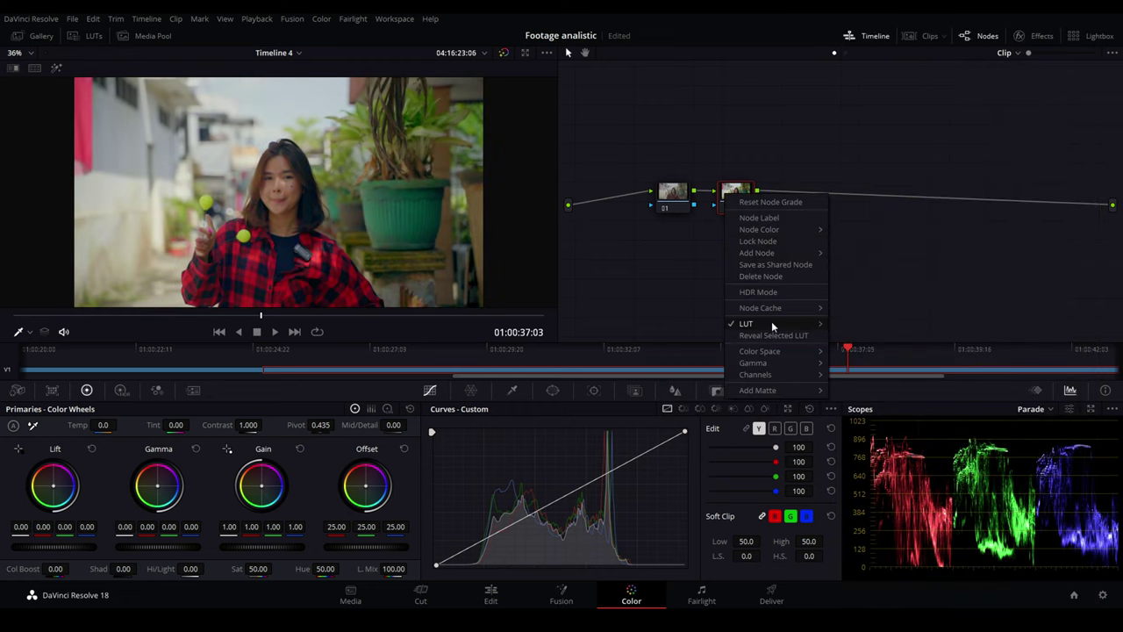
pyautogui.moveTo(772, 322)
pyautogui.moveTo(883, 361)
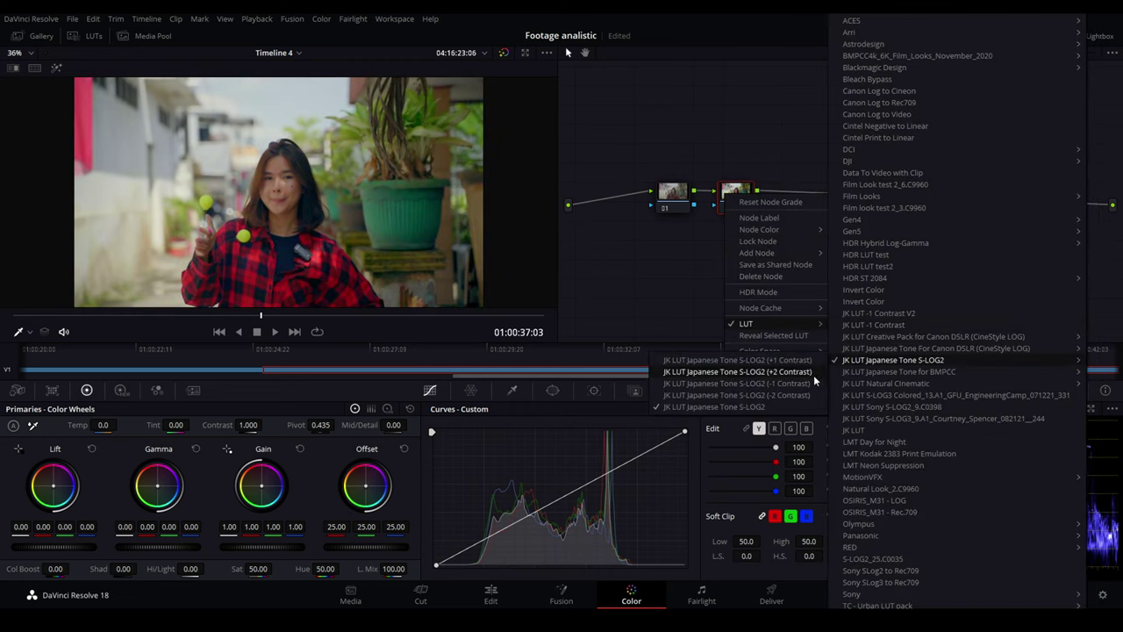
pyautogui.click(813, 375)
pyautogui.click(670, 201)
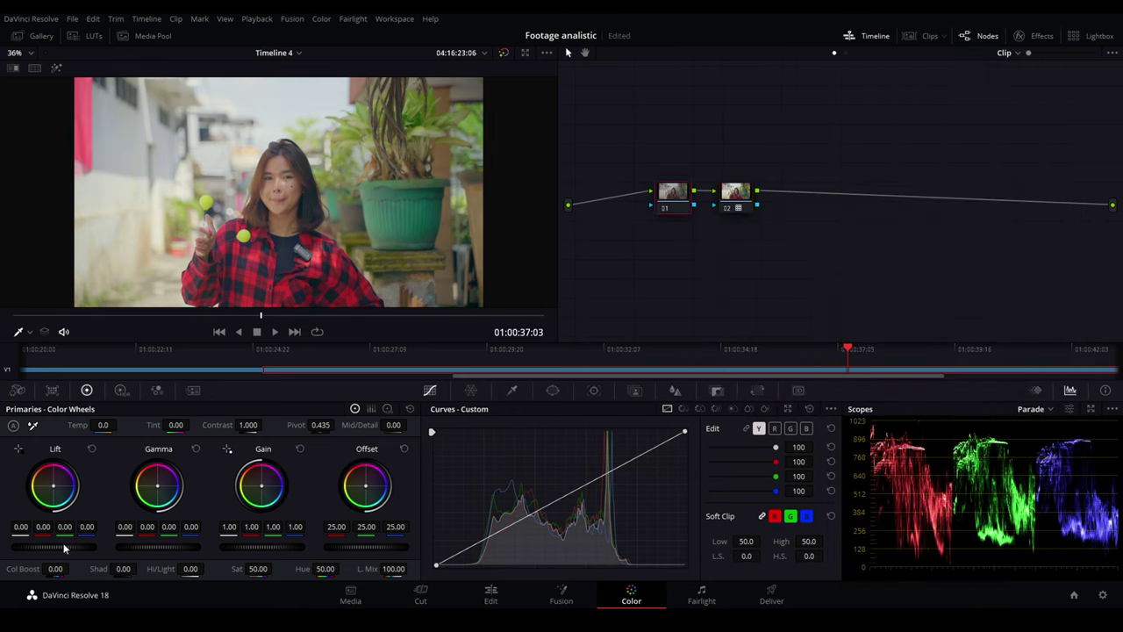
# On node 01 set Contrast to 1.188, Gain master to 0.96 and Offset to 25.85.
pyautogui.moveTo(248, 424); pyautogui.dragTo(268, 424)
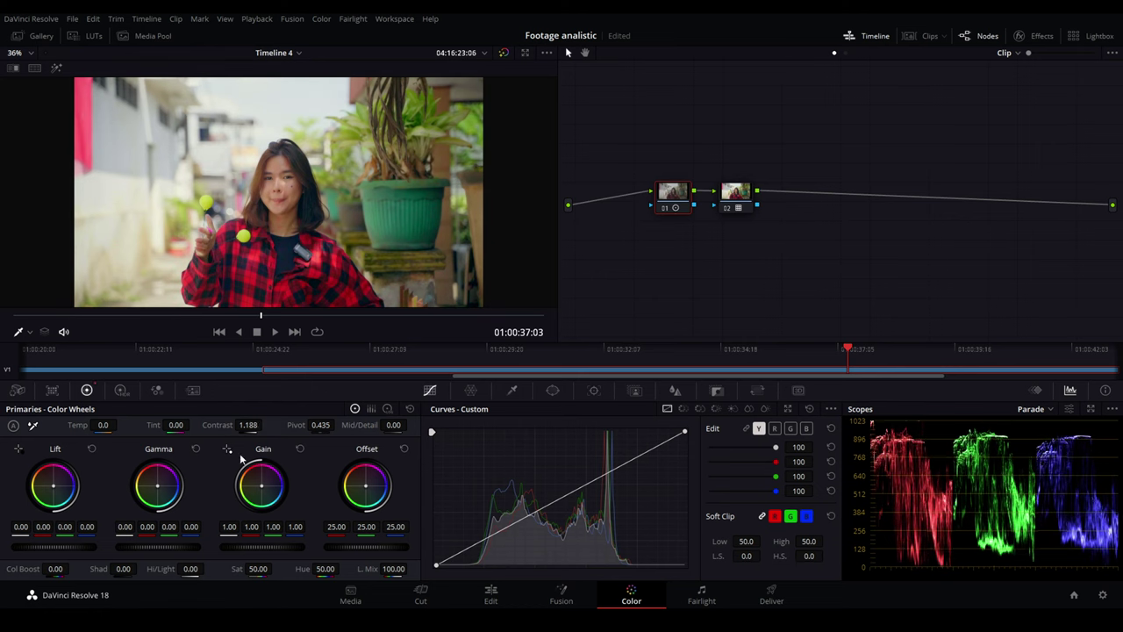
pyautogui.moveTo(270, 547); pyautogui.dragTo(256, 547)
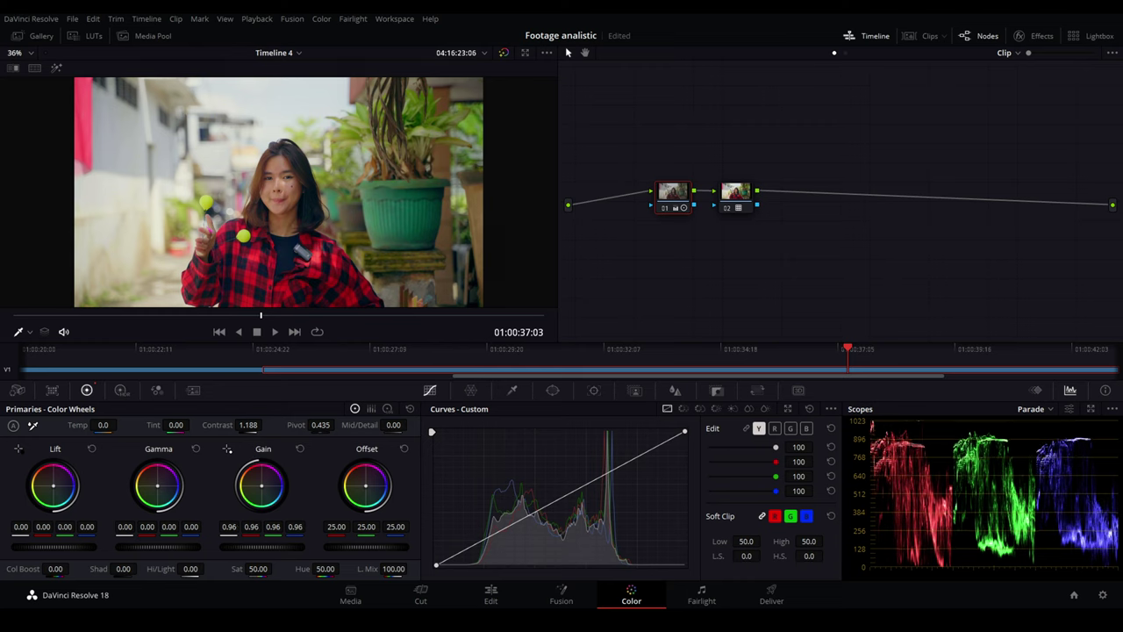
pyautogui.moveTo(353, 548); pyautogui.dragTo(362, 548)
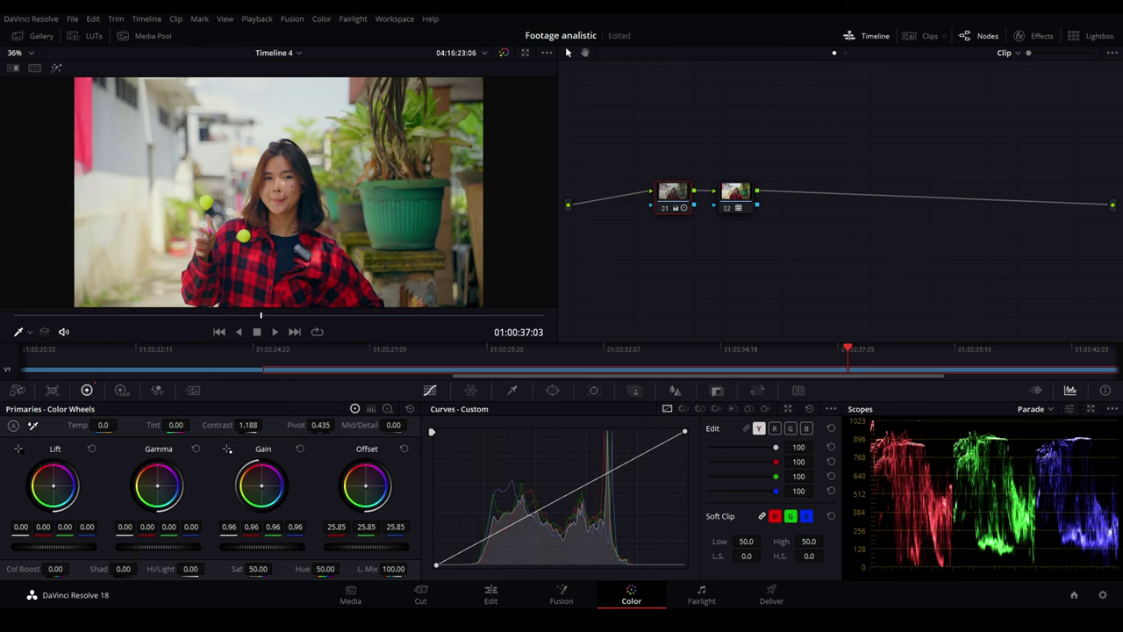
pyautogui.click(732, 195)
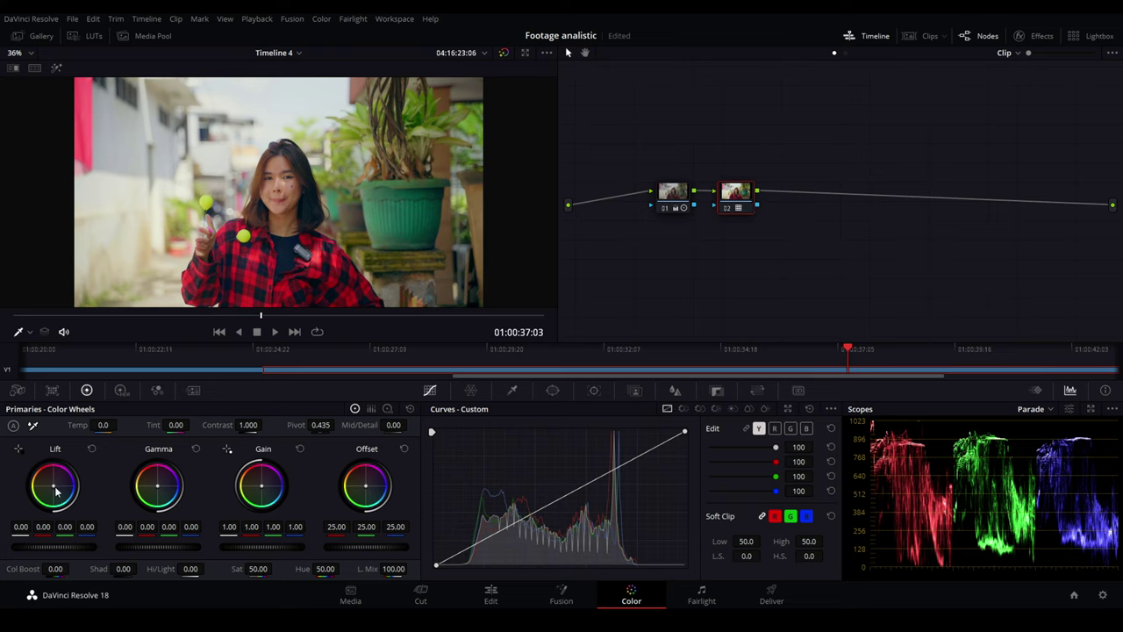
# On node 02 trim red from the shadows, nudge midtones, and cool the highlights to gain 0.98/1.00/1.02.
pyautogui.moveTo(53, 486); pyautogui.dragTo(52, 483)
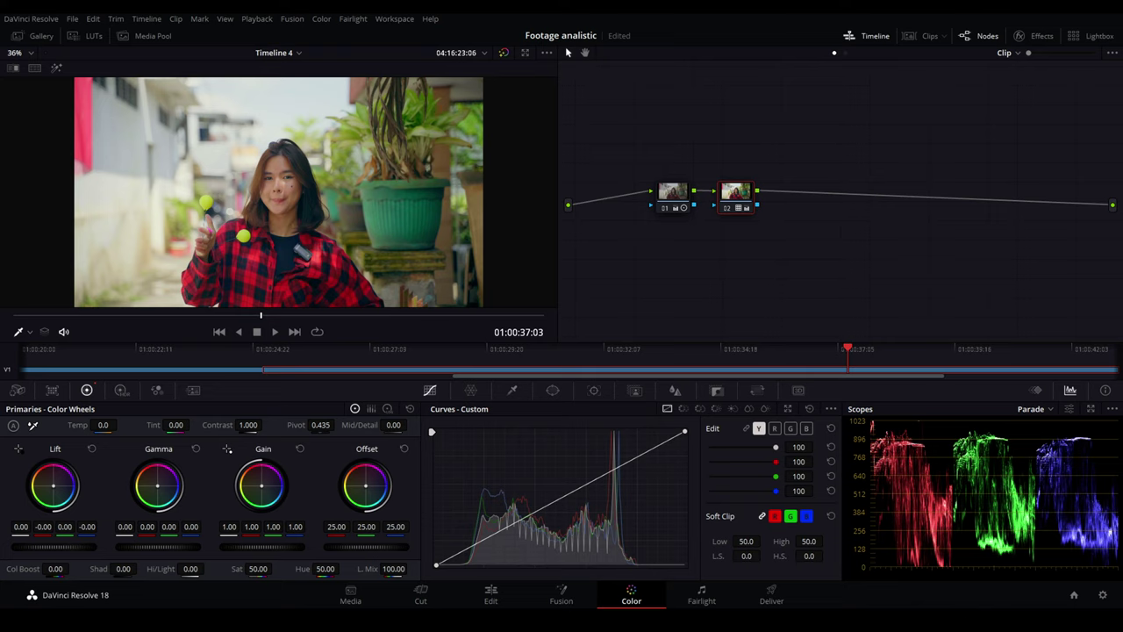
pyautogui.moveTo(54, 485); pyautogui.dragTo(54, 486)
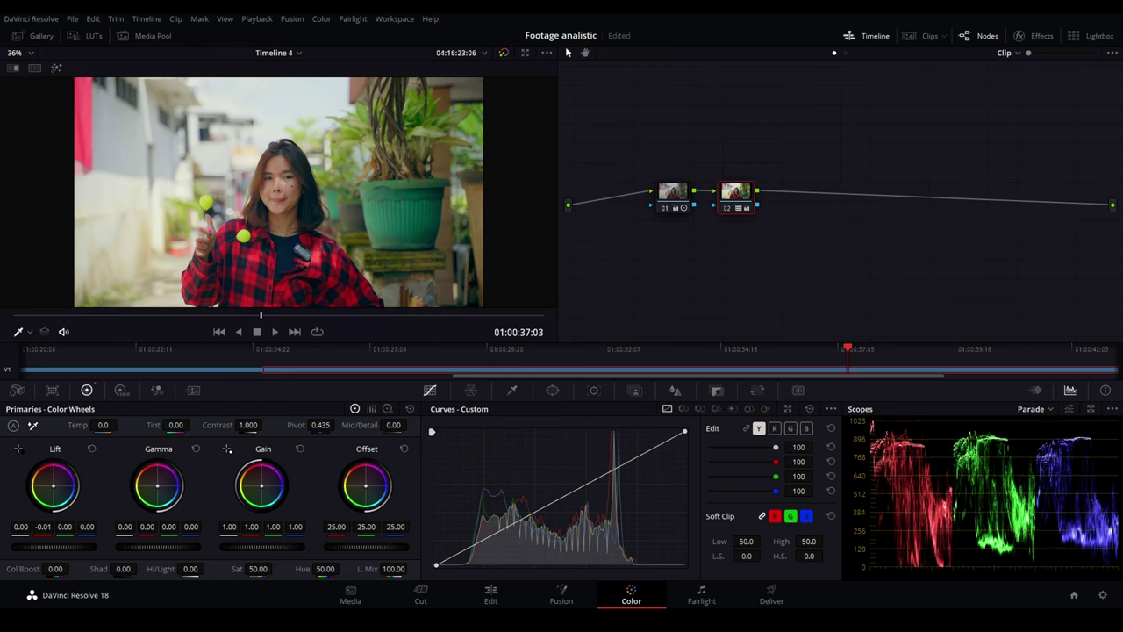
pyautogui.moveTo(157, 485); pyautogui.dragTo(157, 485)
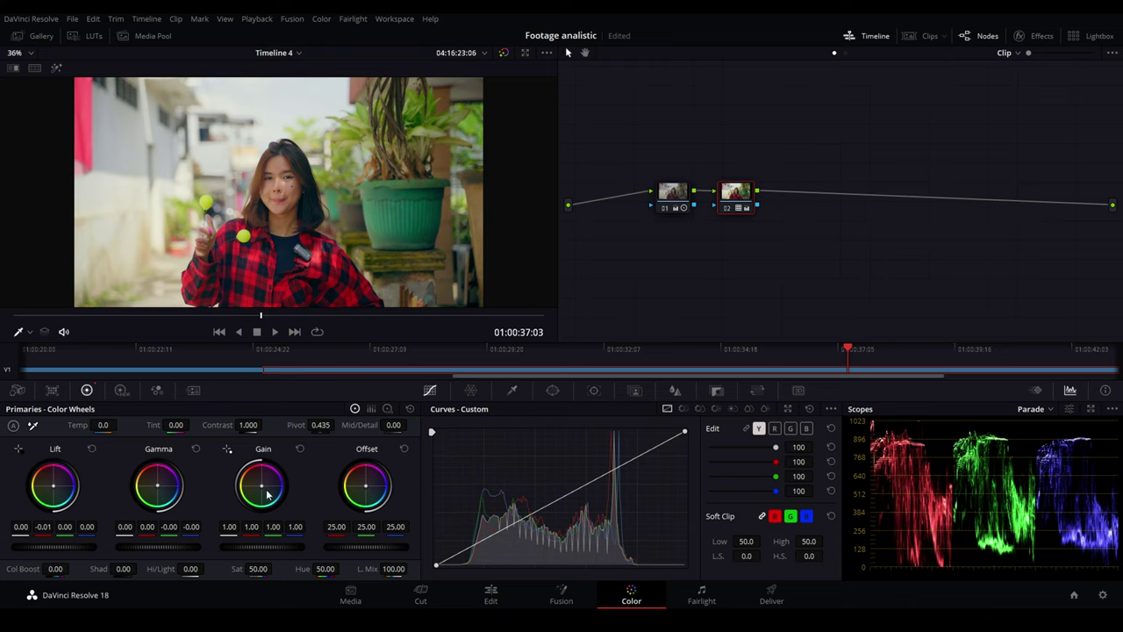
pyautogui.moveTo(261, 486); pyautogui.dragTo(260, 485)
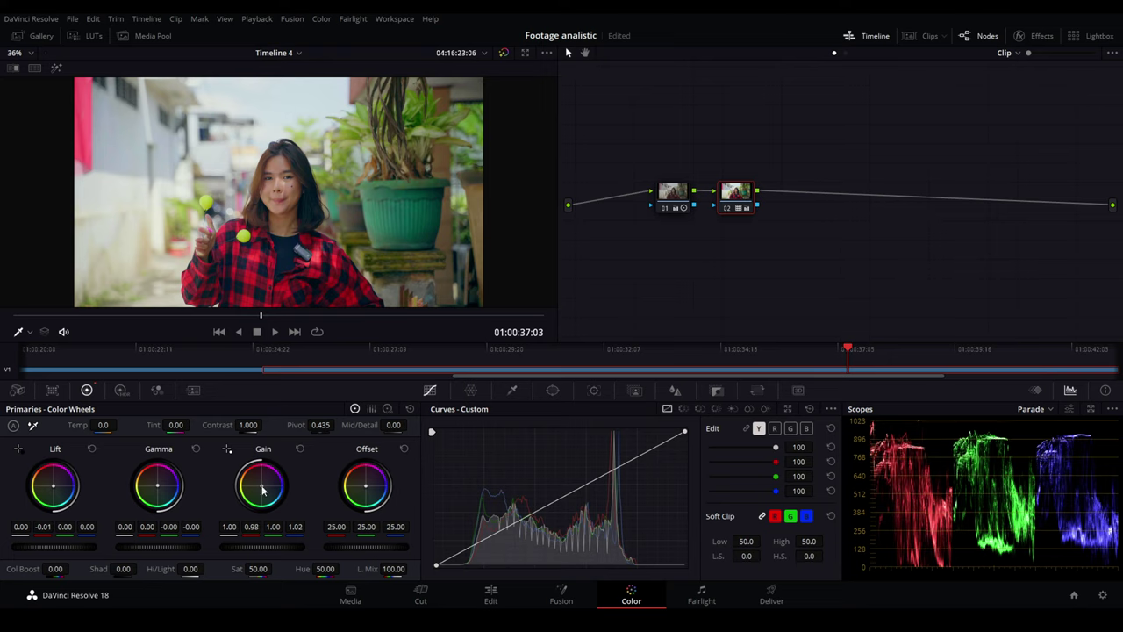
# Raise node 02's saturation to 55 and lower its offset to 24.75/24.95/24.90.
pyautogui.click(261, 569)
pyautogui.write('55')
pyautogui.press('Return')
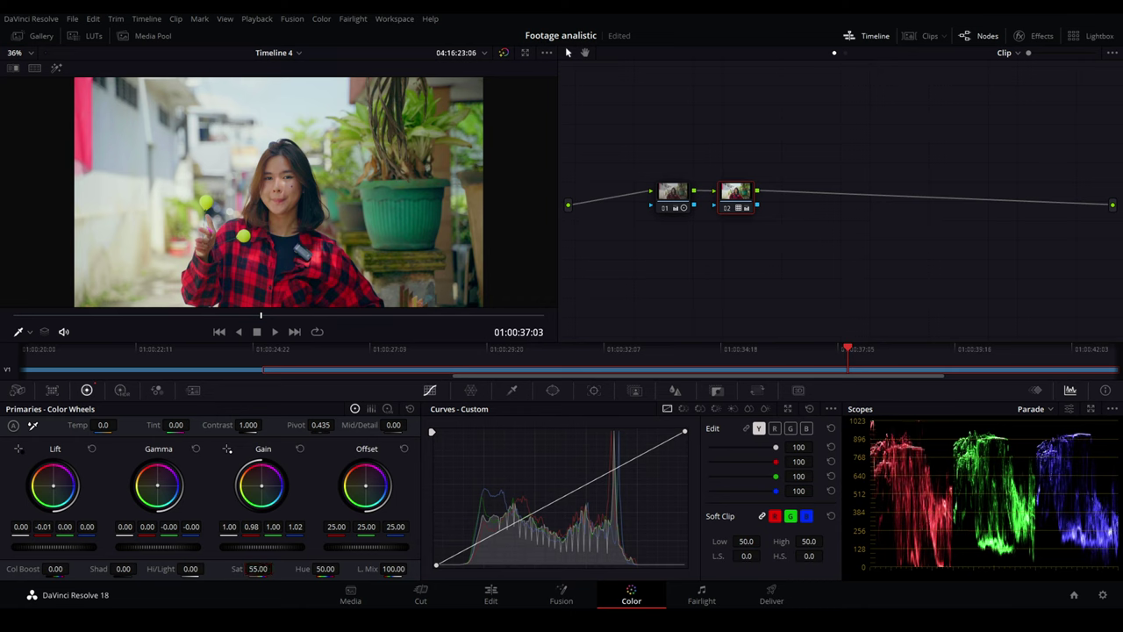
pyautogui.moveTo(366, 486); pyautogui.dragTo(365, 489)
pyautogui.moveTo(782, 355); pyautogui.dragTo(763, 351)
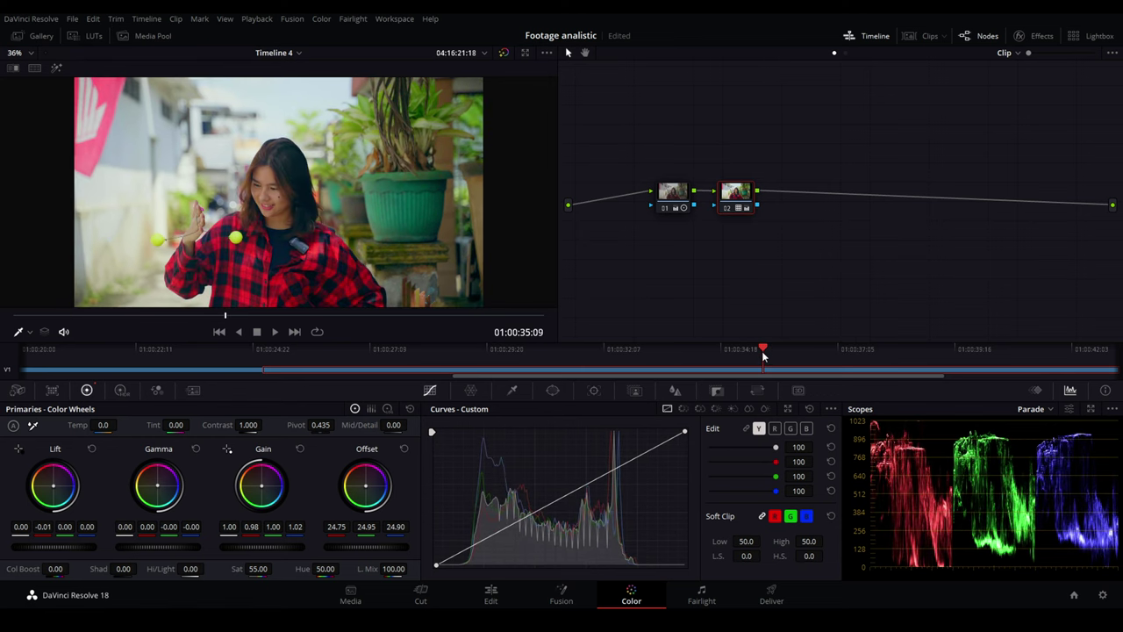
pyautogui.press('space')
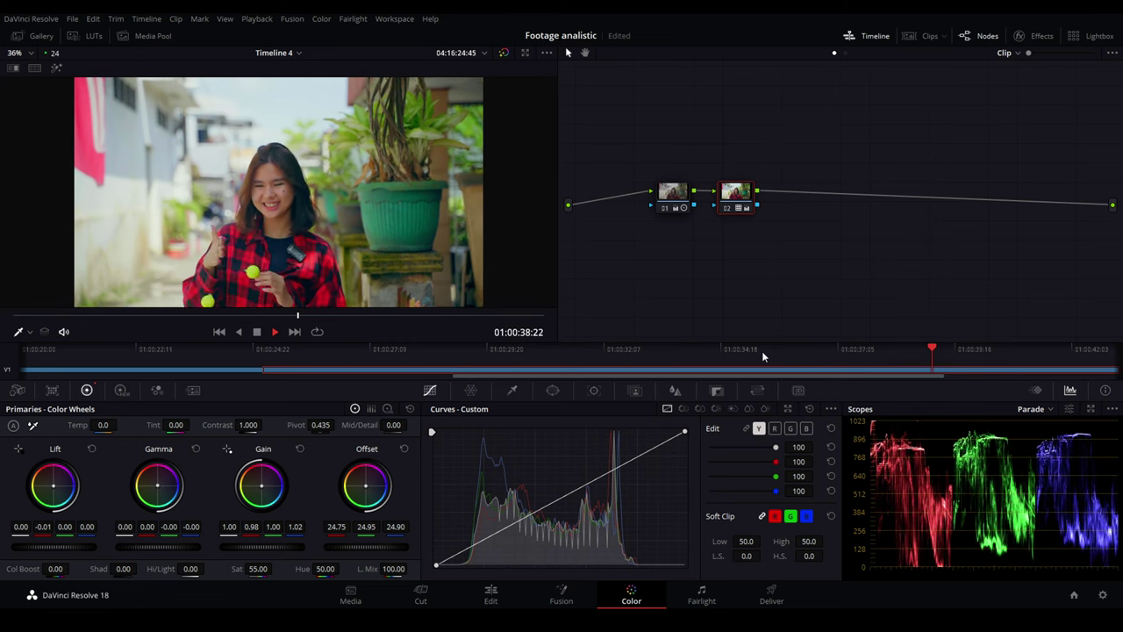
pyautogui.moveTo(790, 352)
pyautogui.mouseDown()
pyautogui.moveTo(751, 359)
pyautogui.moveTo(776, 353)
pyautogui.mouseUp()
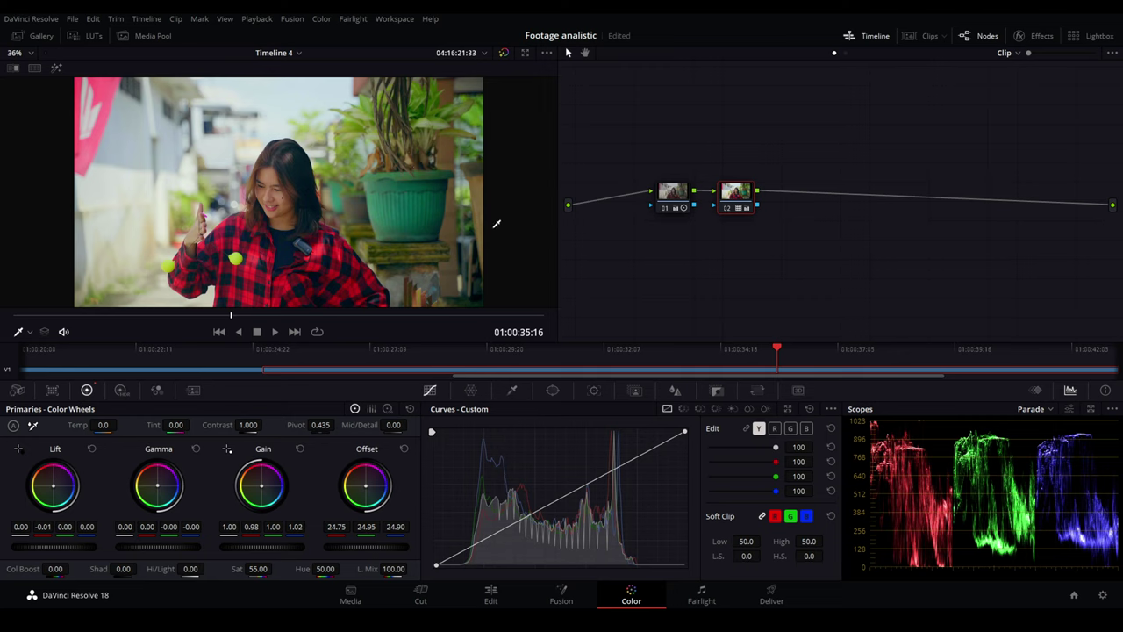
pyautogui.press('space')
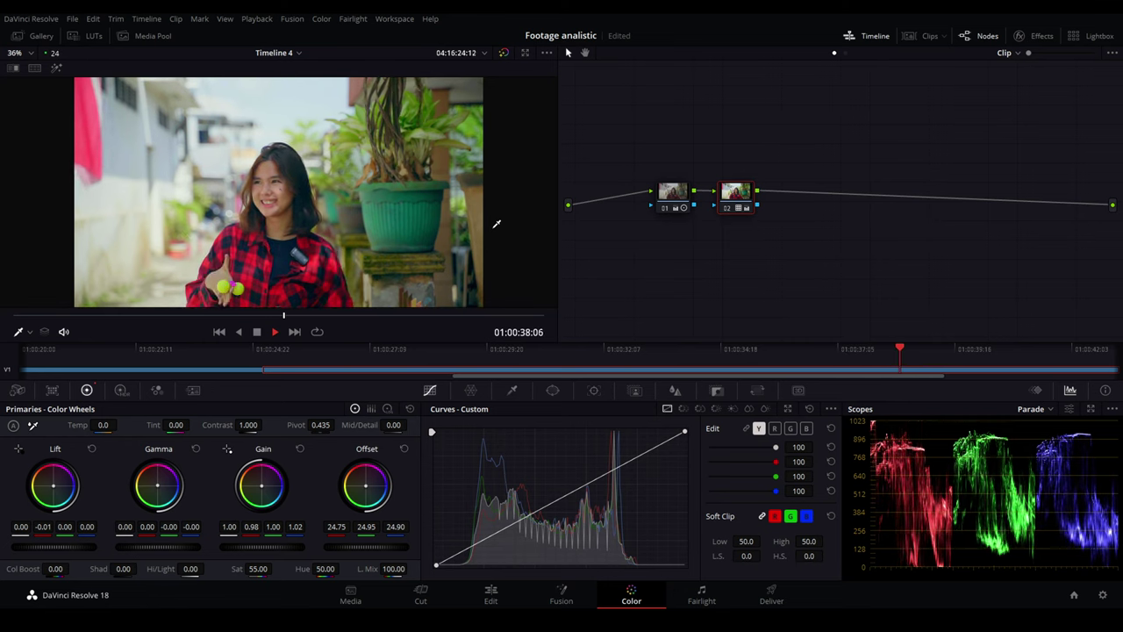
pyautogui.press('space')
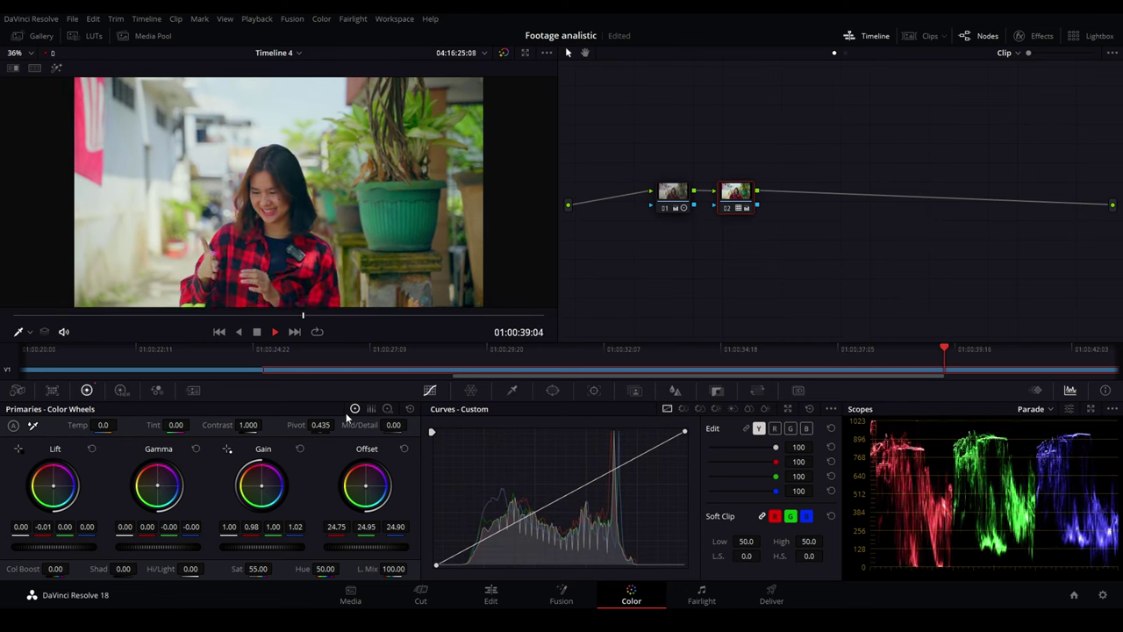
pyautogui.press('space')
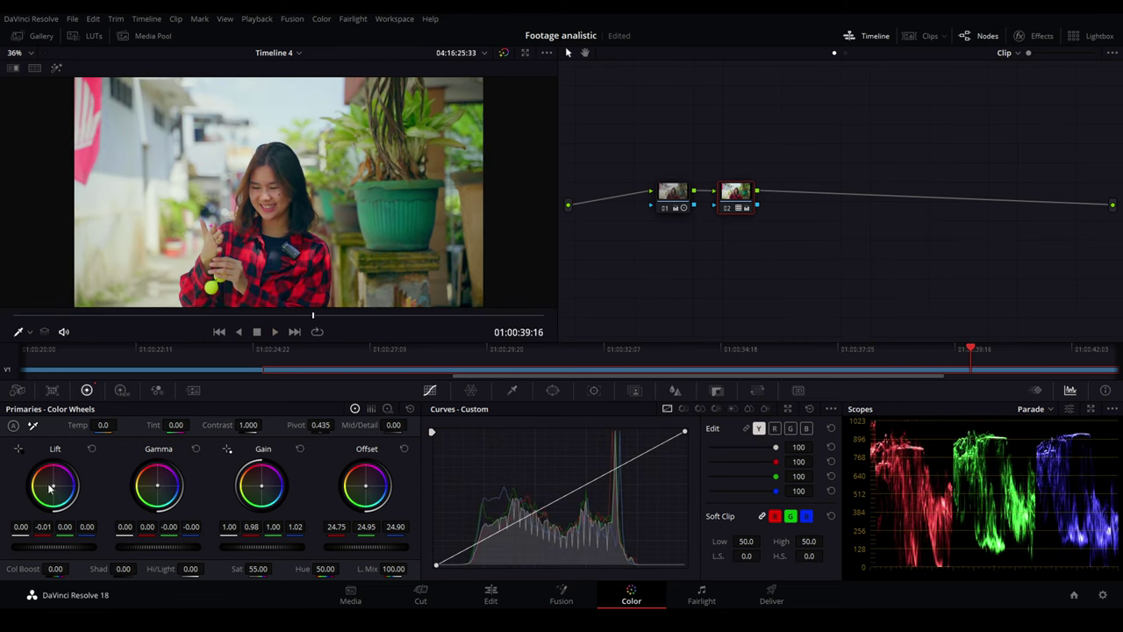
pyautogui.moveTo(53, 489); pyautogui.dragTo(53, 485)
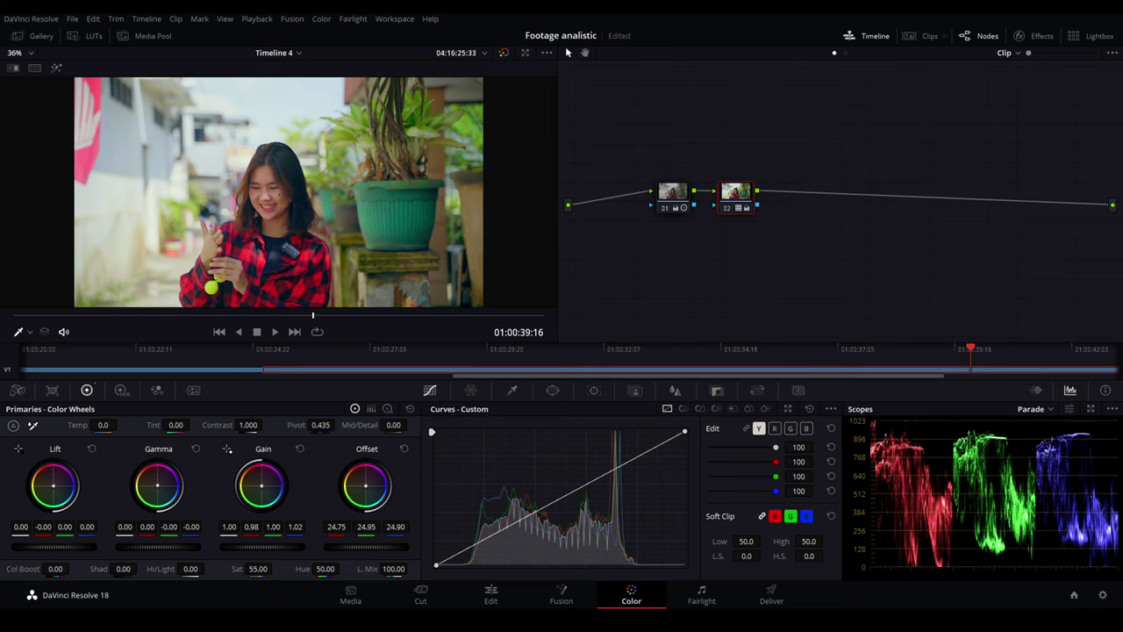
pyautogui.moveTo(53, 485); pyautogui.dragTo(59, 485)
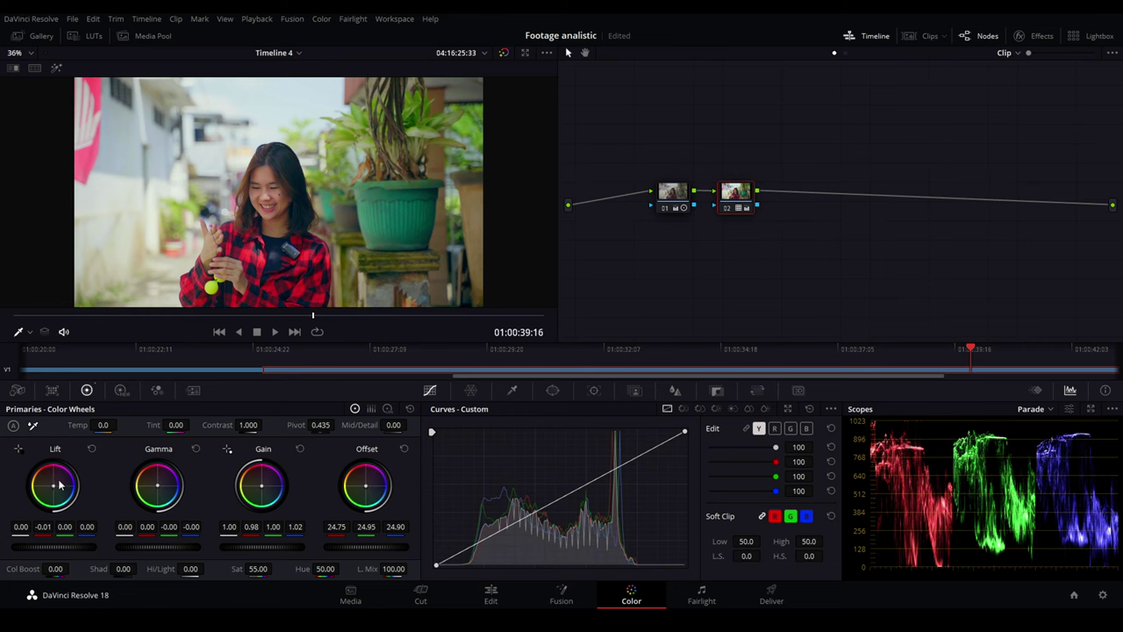
pyautogui.click(901, 353)
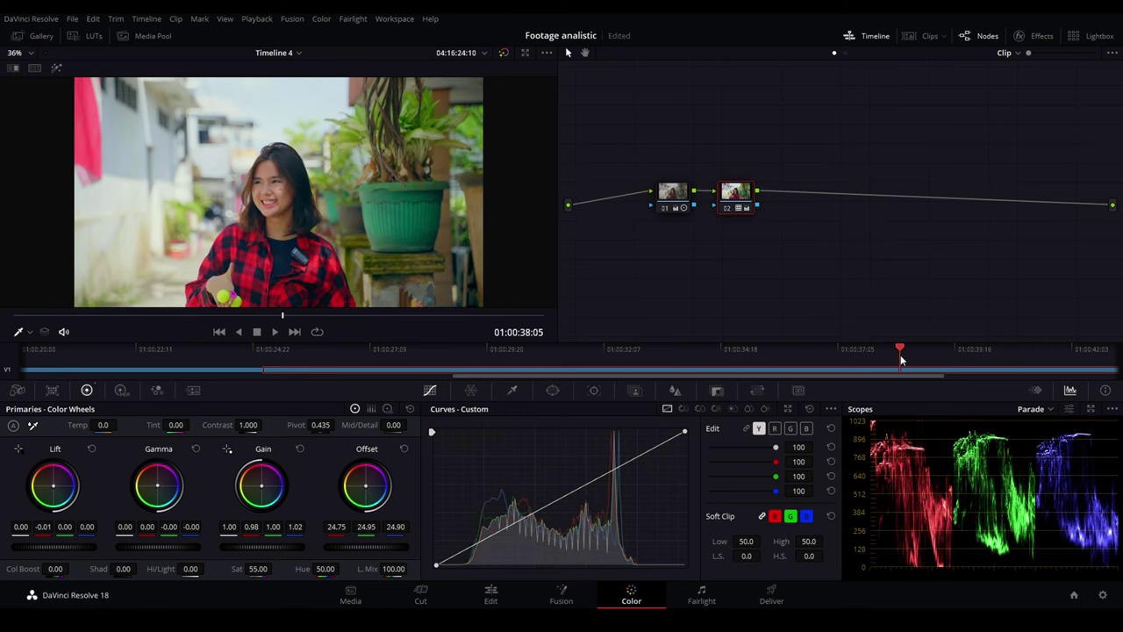
pyautogui.press('space')
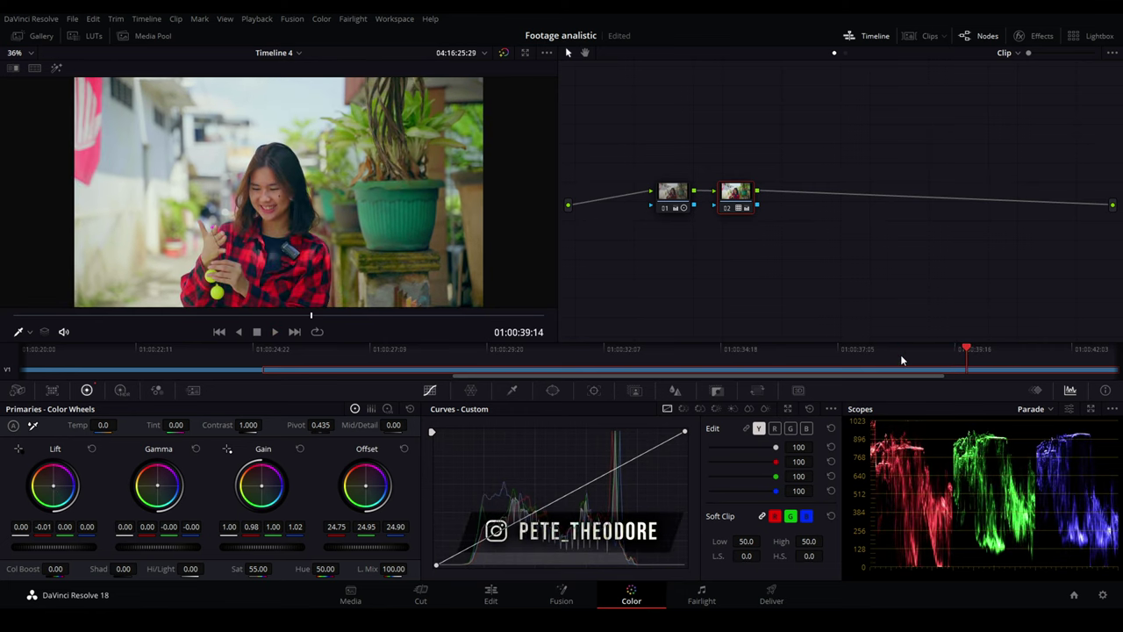